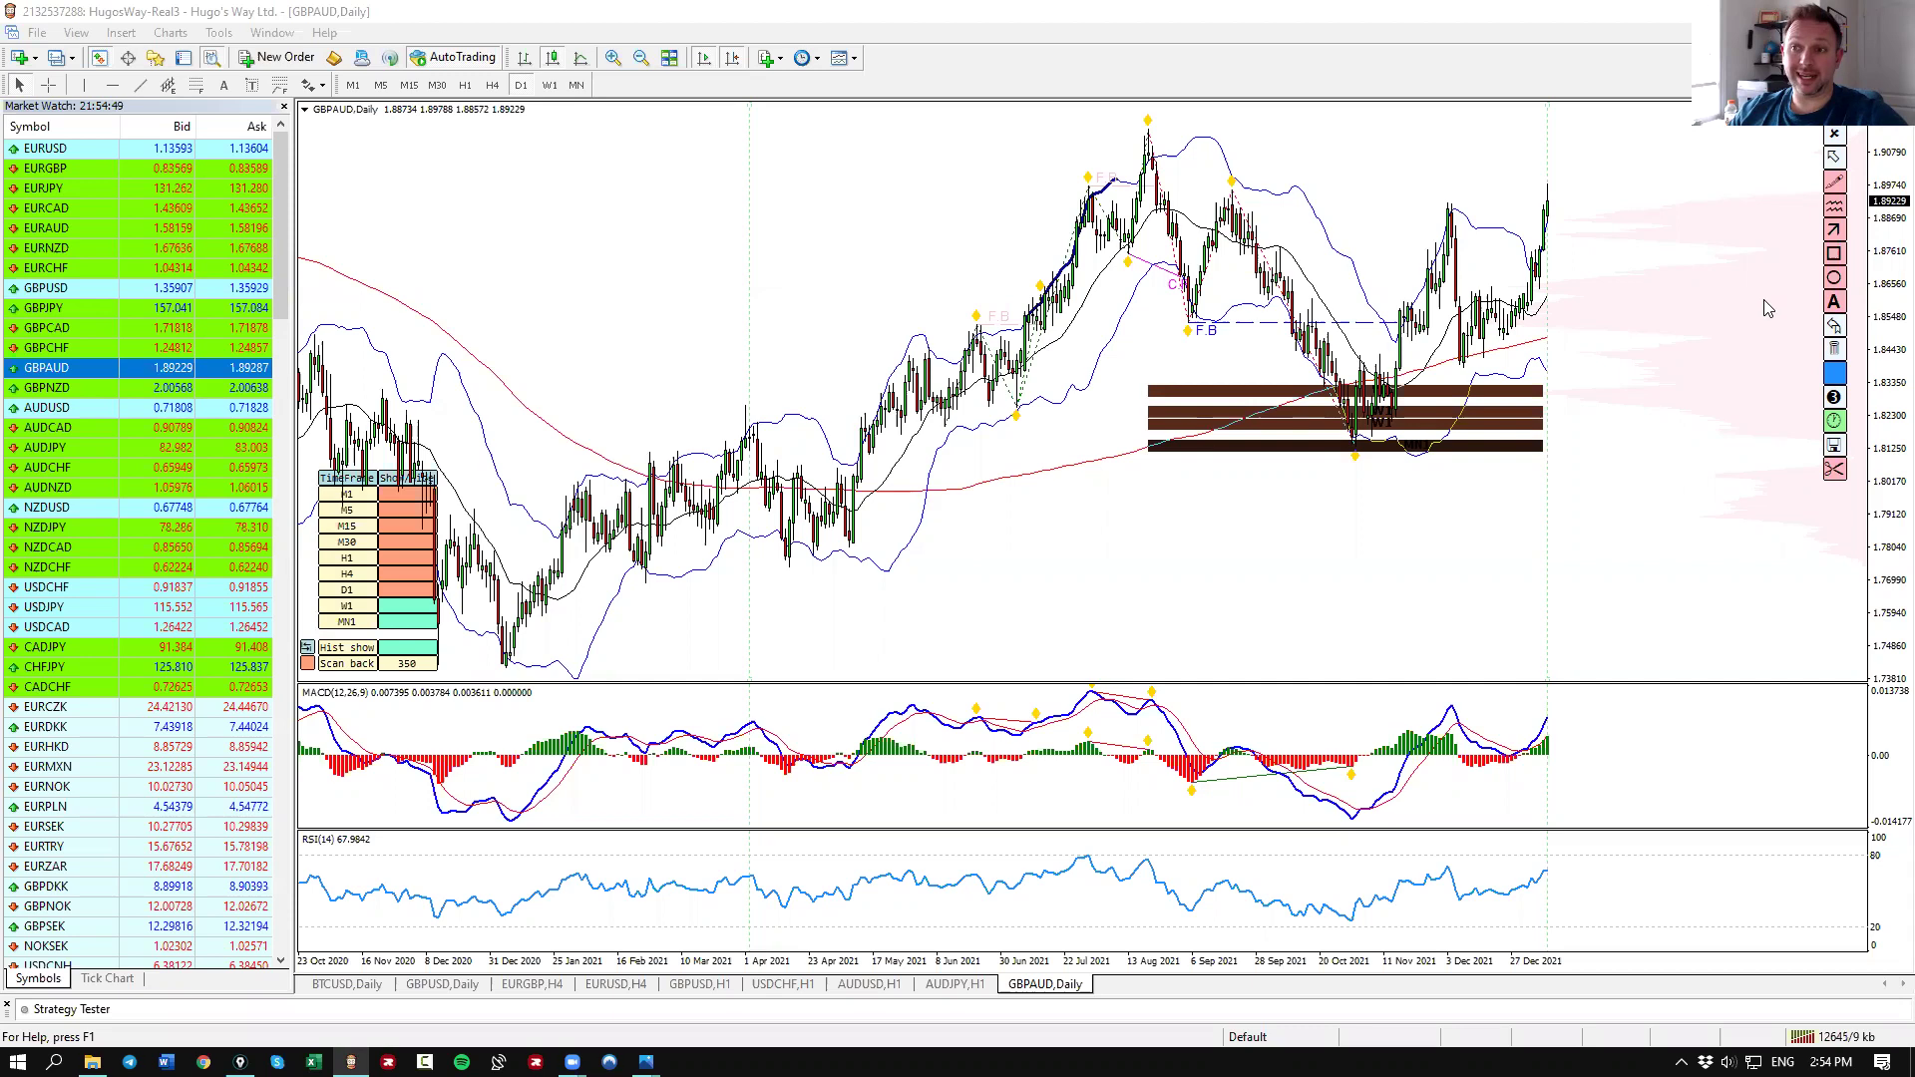
# Switch the GBPAUD chart to the W1 weekly timeframe.
pyautogui.click(549, 85)
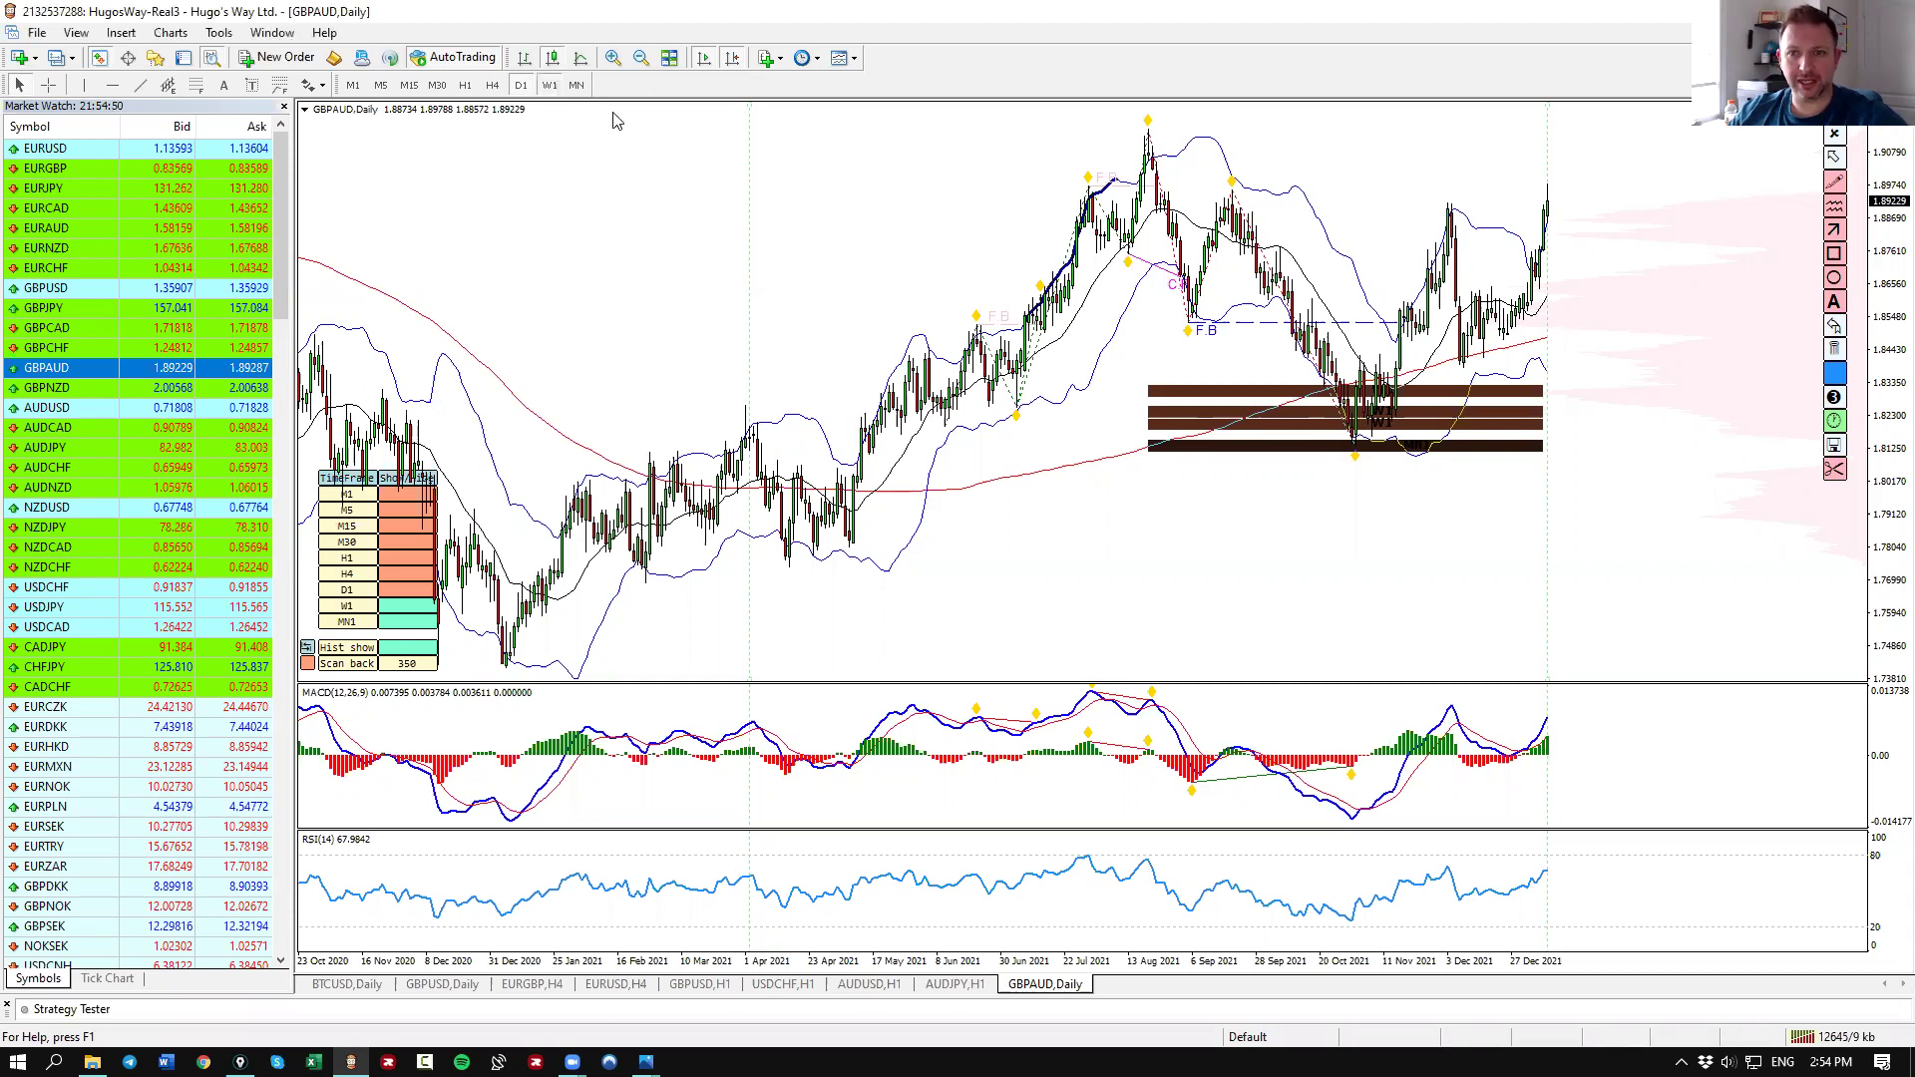
# Switch GBPAUD to monthly and sketch the long decline, MACD trendline and 2014 swing in blue.
pyautogui.click(576, 85)
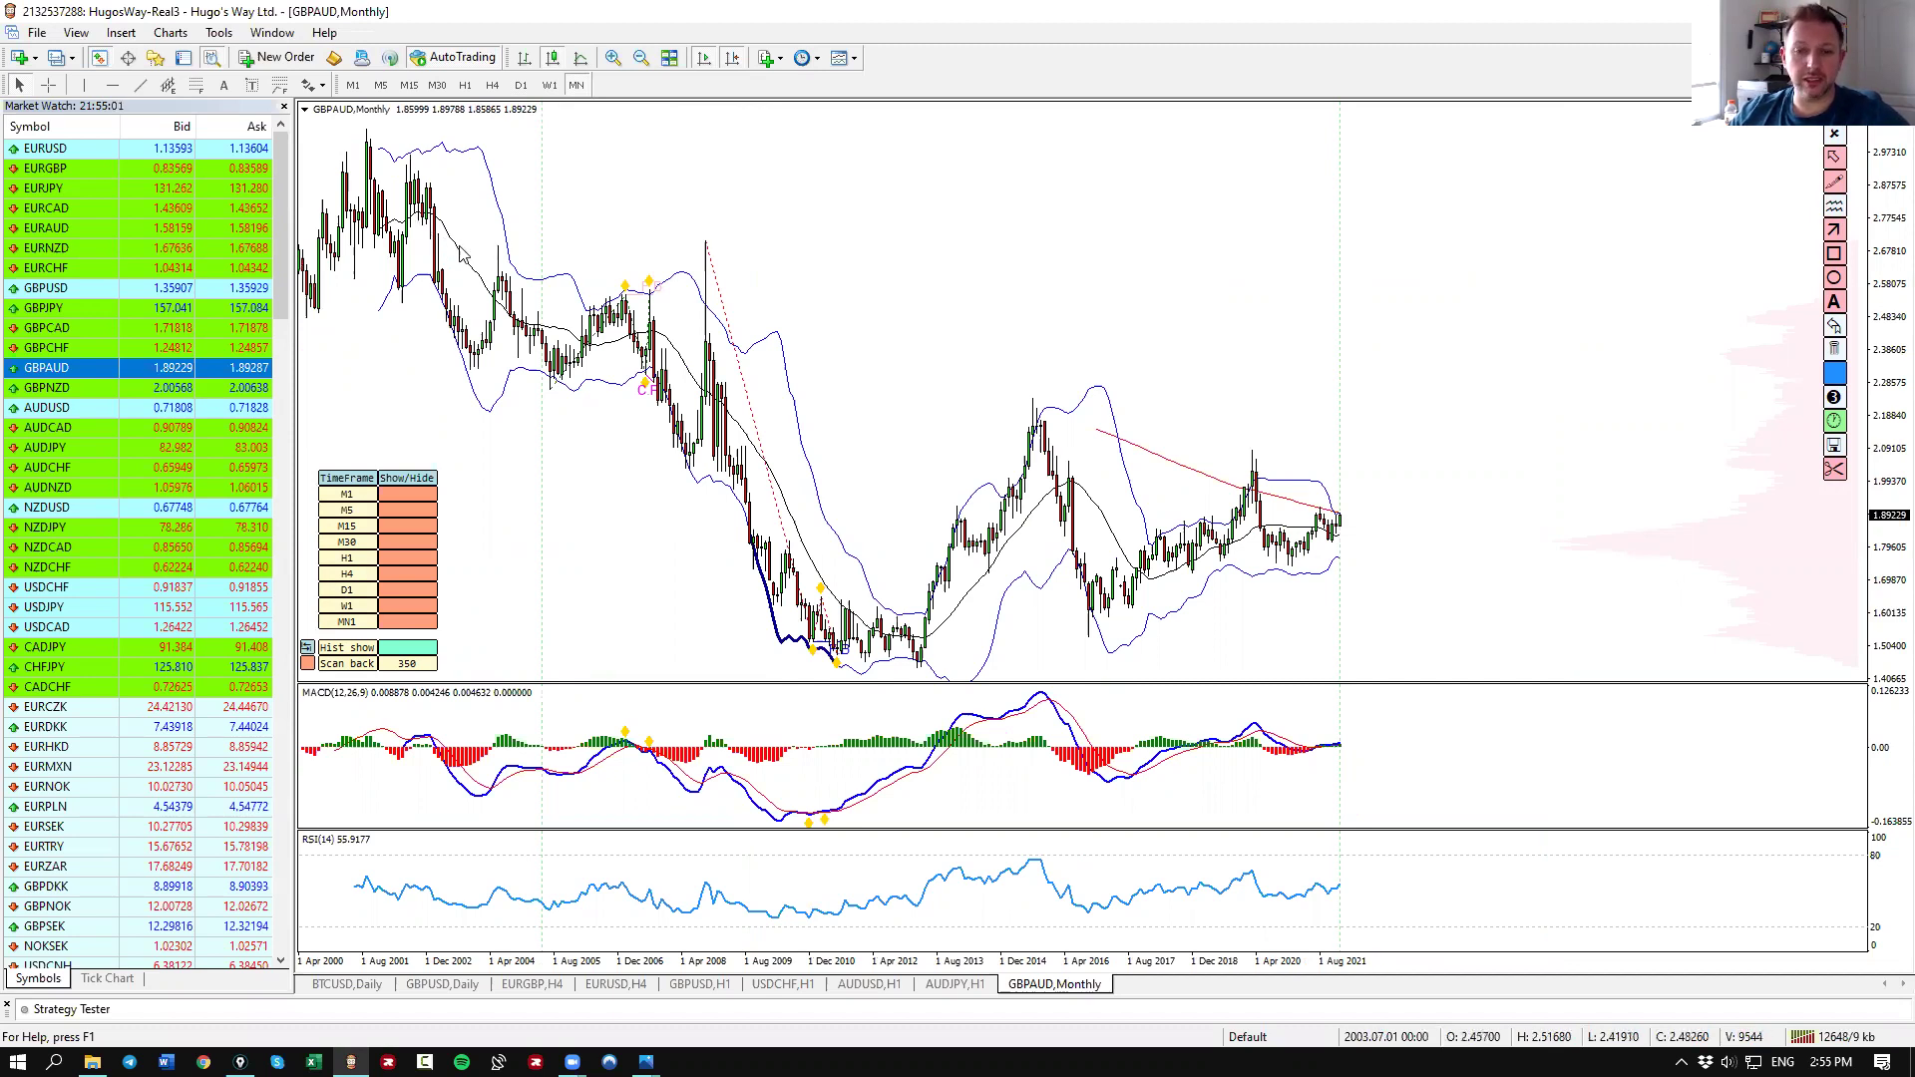
pyautogui.moveTo(367, 135)
pyautogui.mouseDown()
pyautogui.moveTo(515, 354)
pyautogui.moveTo(635, 445)
pyautogui.moveTo(703, 287)
pyautogui.moveTo(754, 414)
pyautogui.moveTo(768, 568)
pyautogui.moveTo(801, 521)
pyautogui.moveTo(913, 666)
pyautogui.mouseUp()
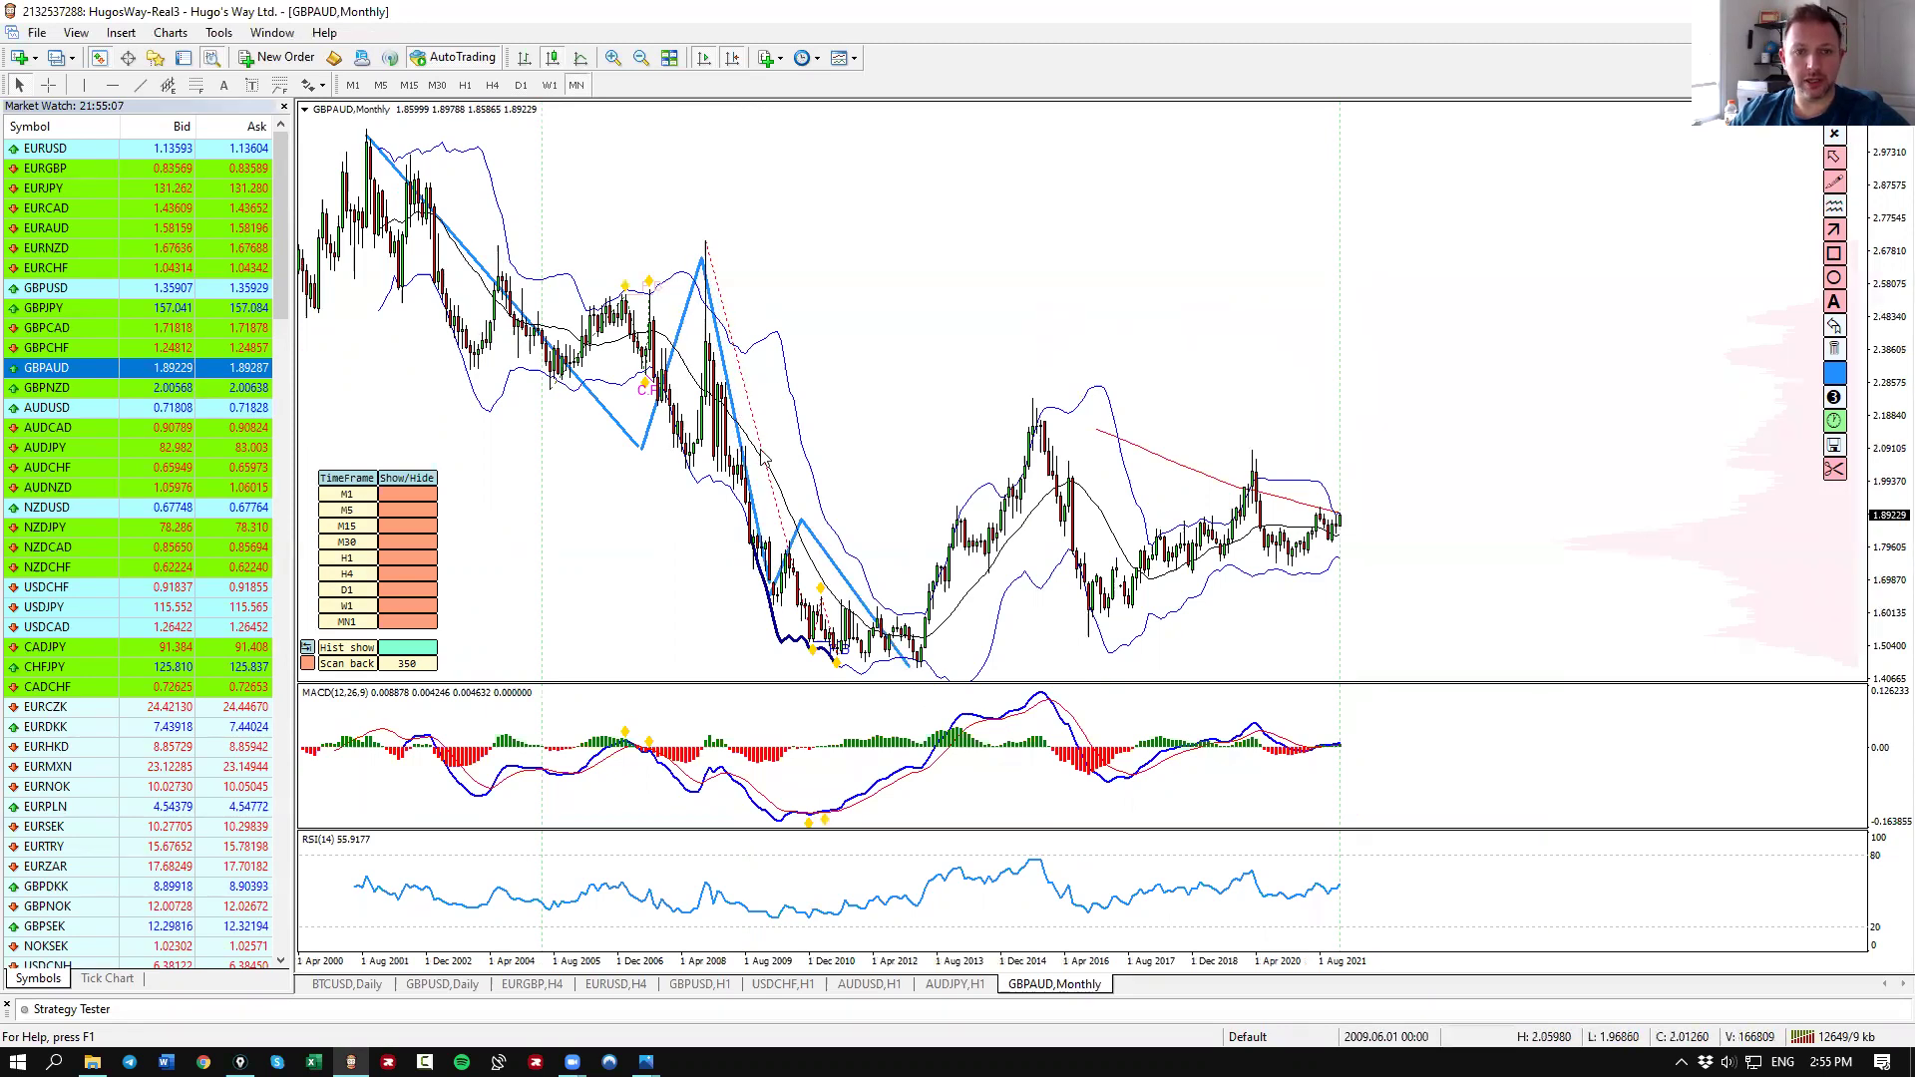
pyautogui.moveTo(781, 826); pyautogui.dragTo(926, 787)
pyautogui.moveTo(915, 668); pyautogui.dragTo(1481, 449)
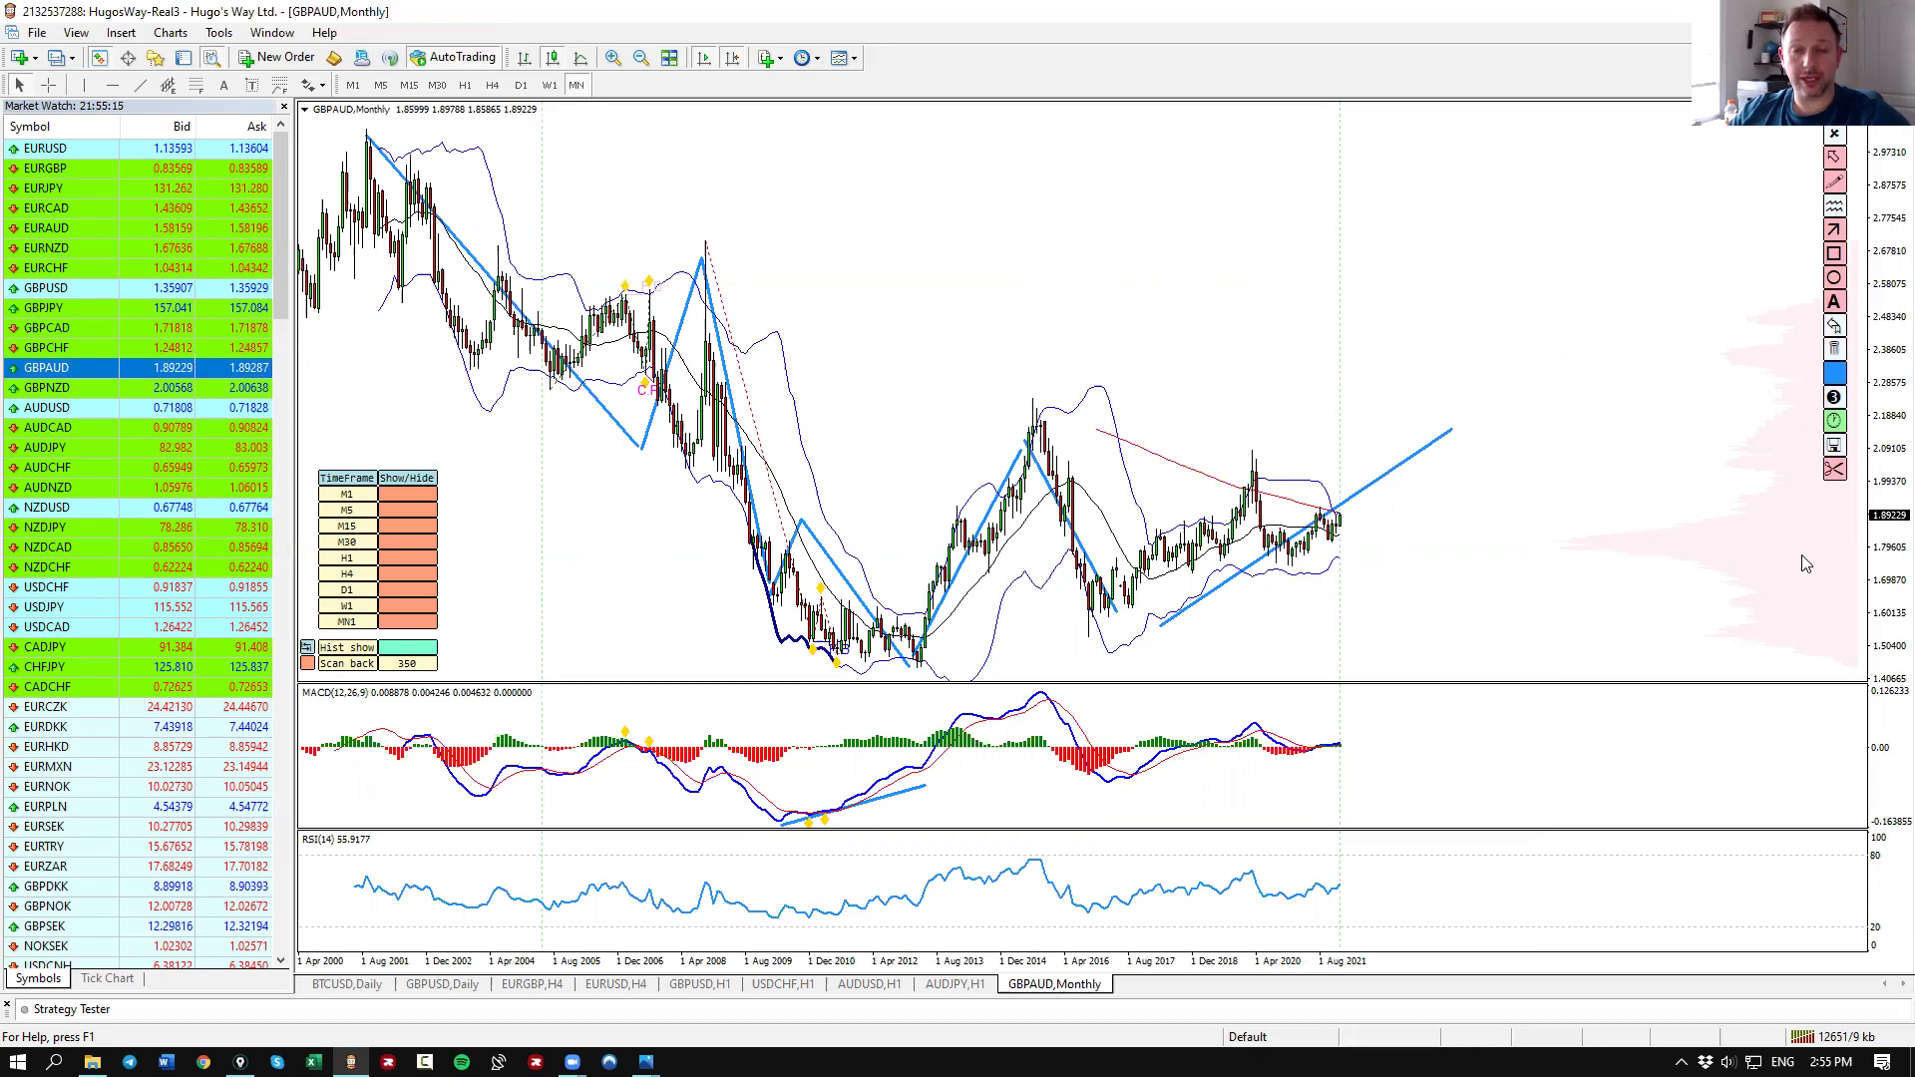
# Clear the sketches, draw the 2017 swing and a horizontal support line, then erase them.
pyautogui.hotkey('alt', 'Tab')
pyautogui.click(678, 110)
pyautogui.press('Delete')
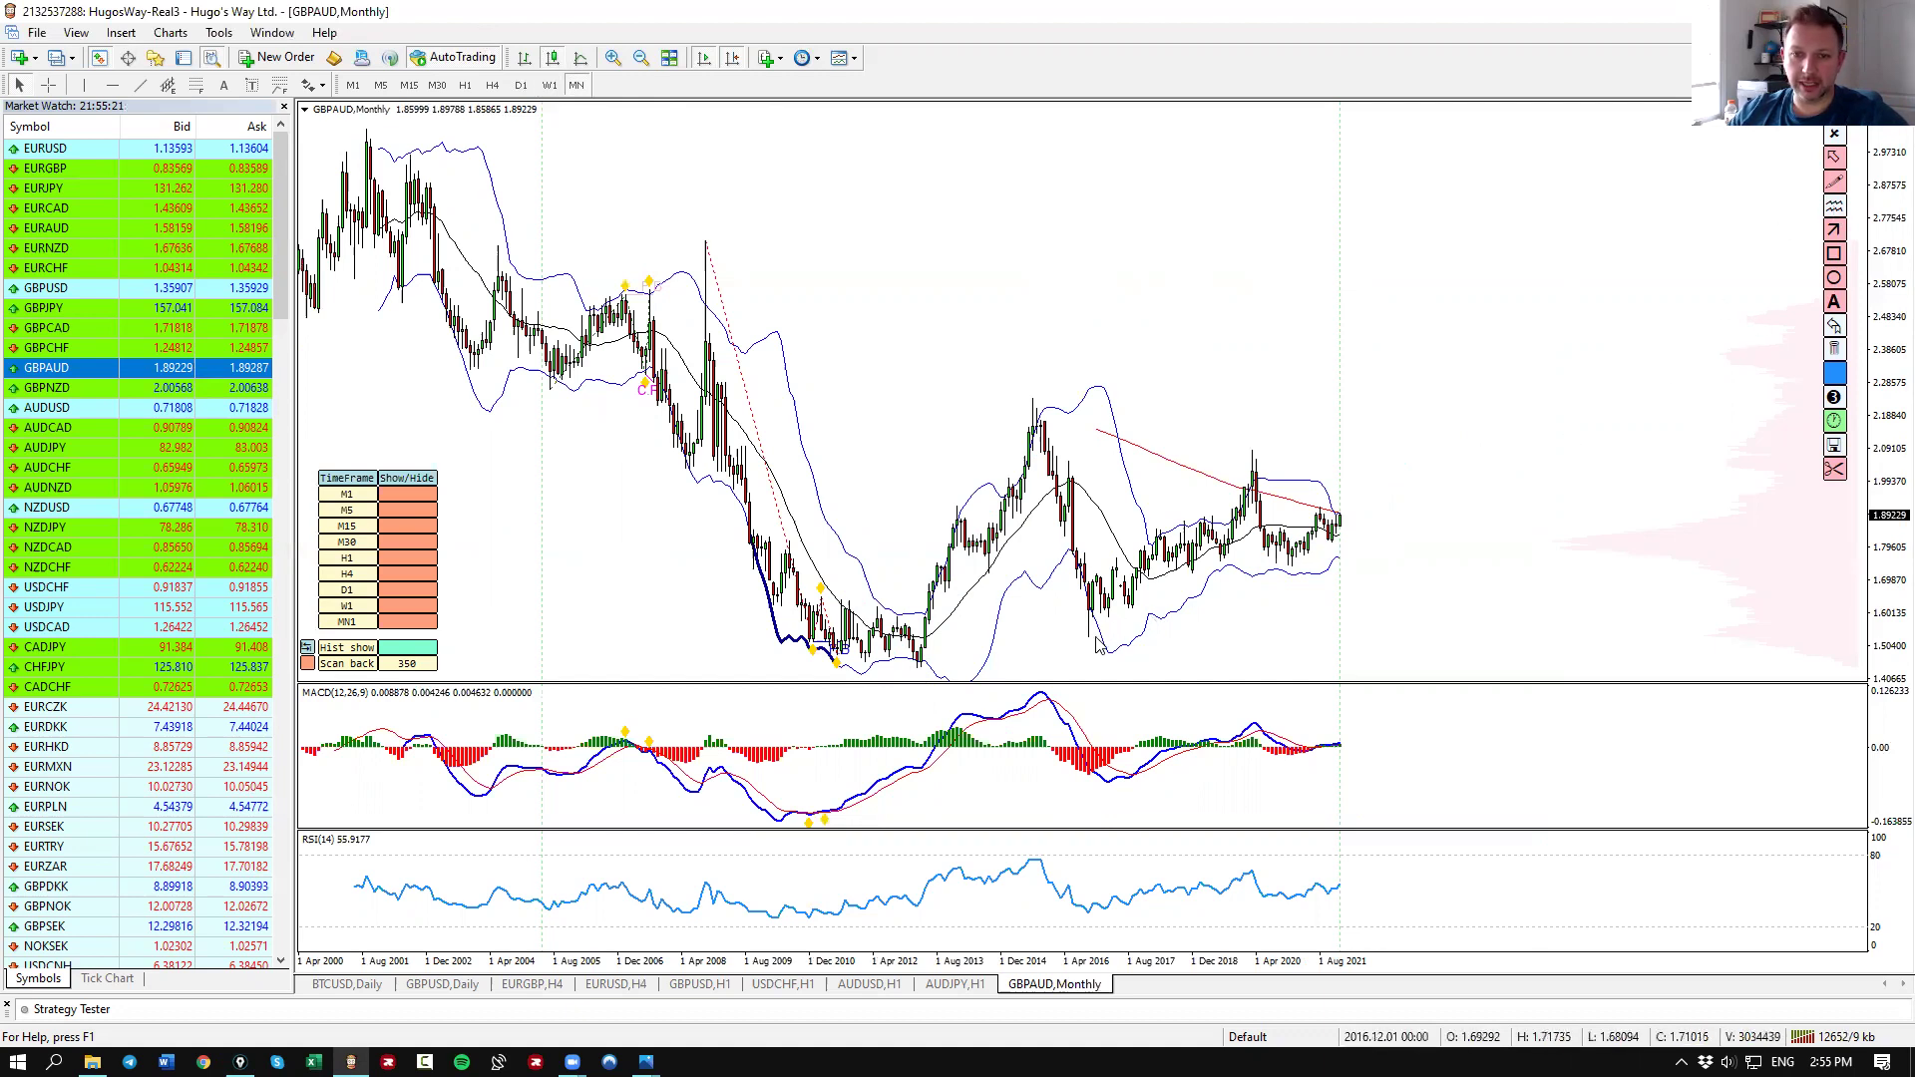
pyautogui.moveTo(1132, 598)
pyautogui.mouseDown()
pyautogui.moveTo(1223, 564)
pyautogui.moveTo(1253, 461)
pyautogui.mouseUp()
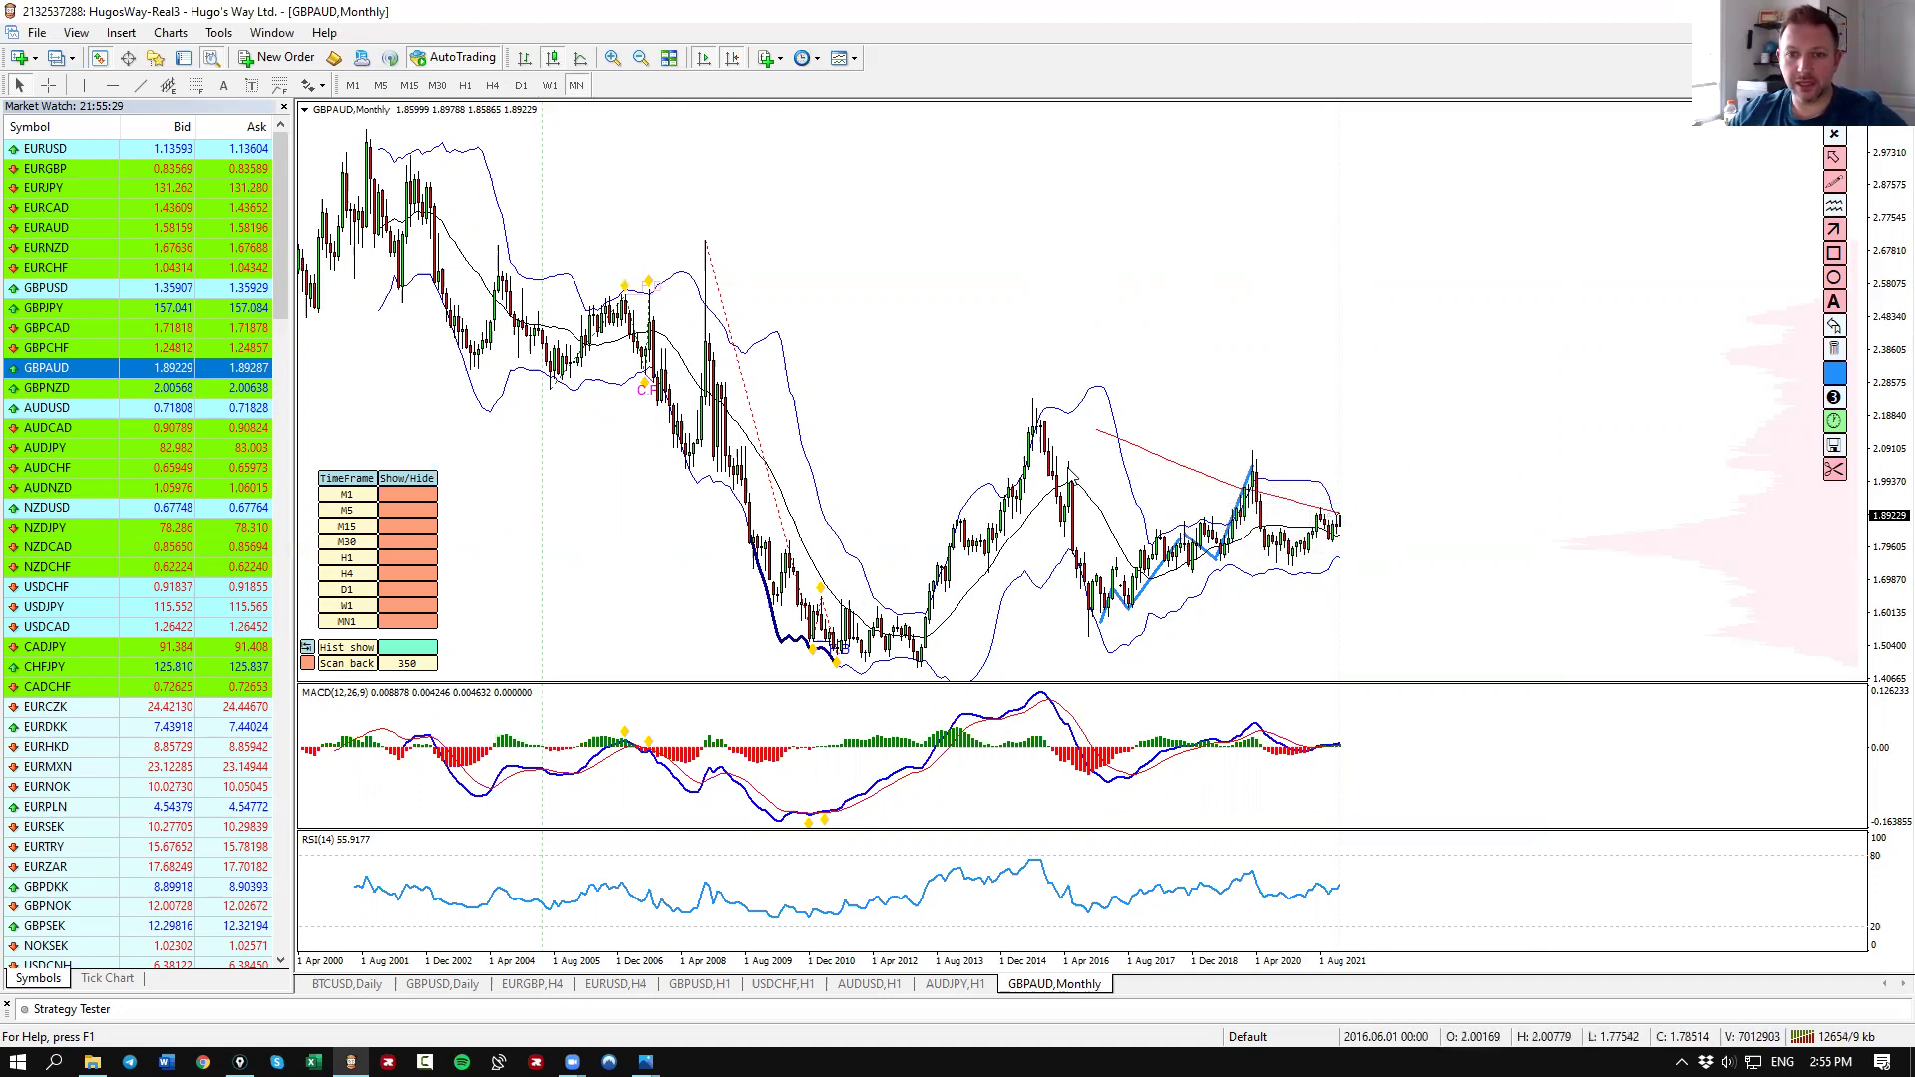
pyautogui.moveTo(1069, 465)
pyautogui.mouseDown()
pyautogui.moveTo(1285, 466)
pyautogui.moveTo(1281, 565)
pyautogui.moveTo(1311, 573)
pyautogui.moveTo(1347, 543)
pyautogui.moveTo(1380, 431)
pyautogui.mouseUp()
pyautogui.click(1836, 349)
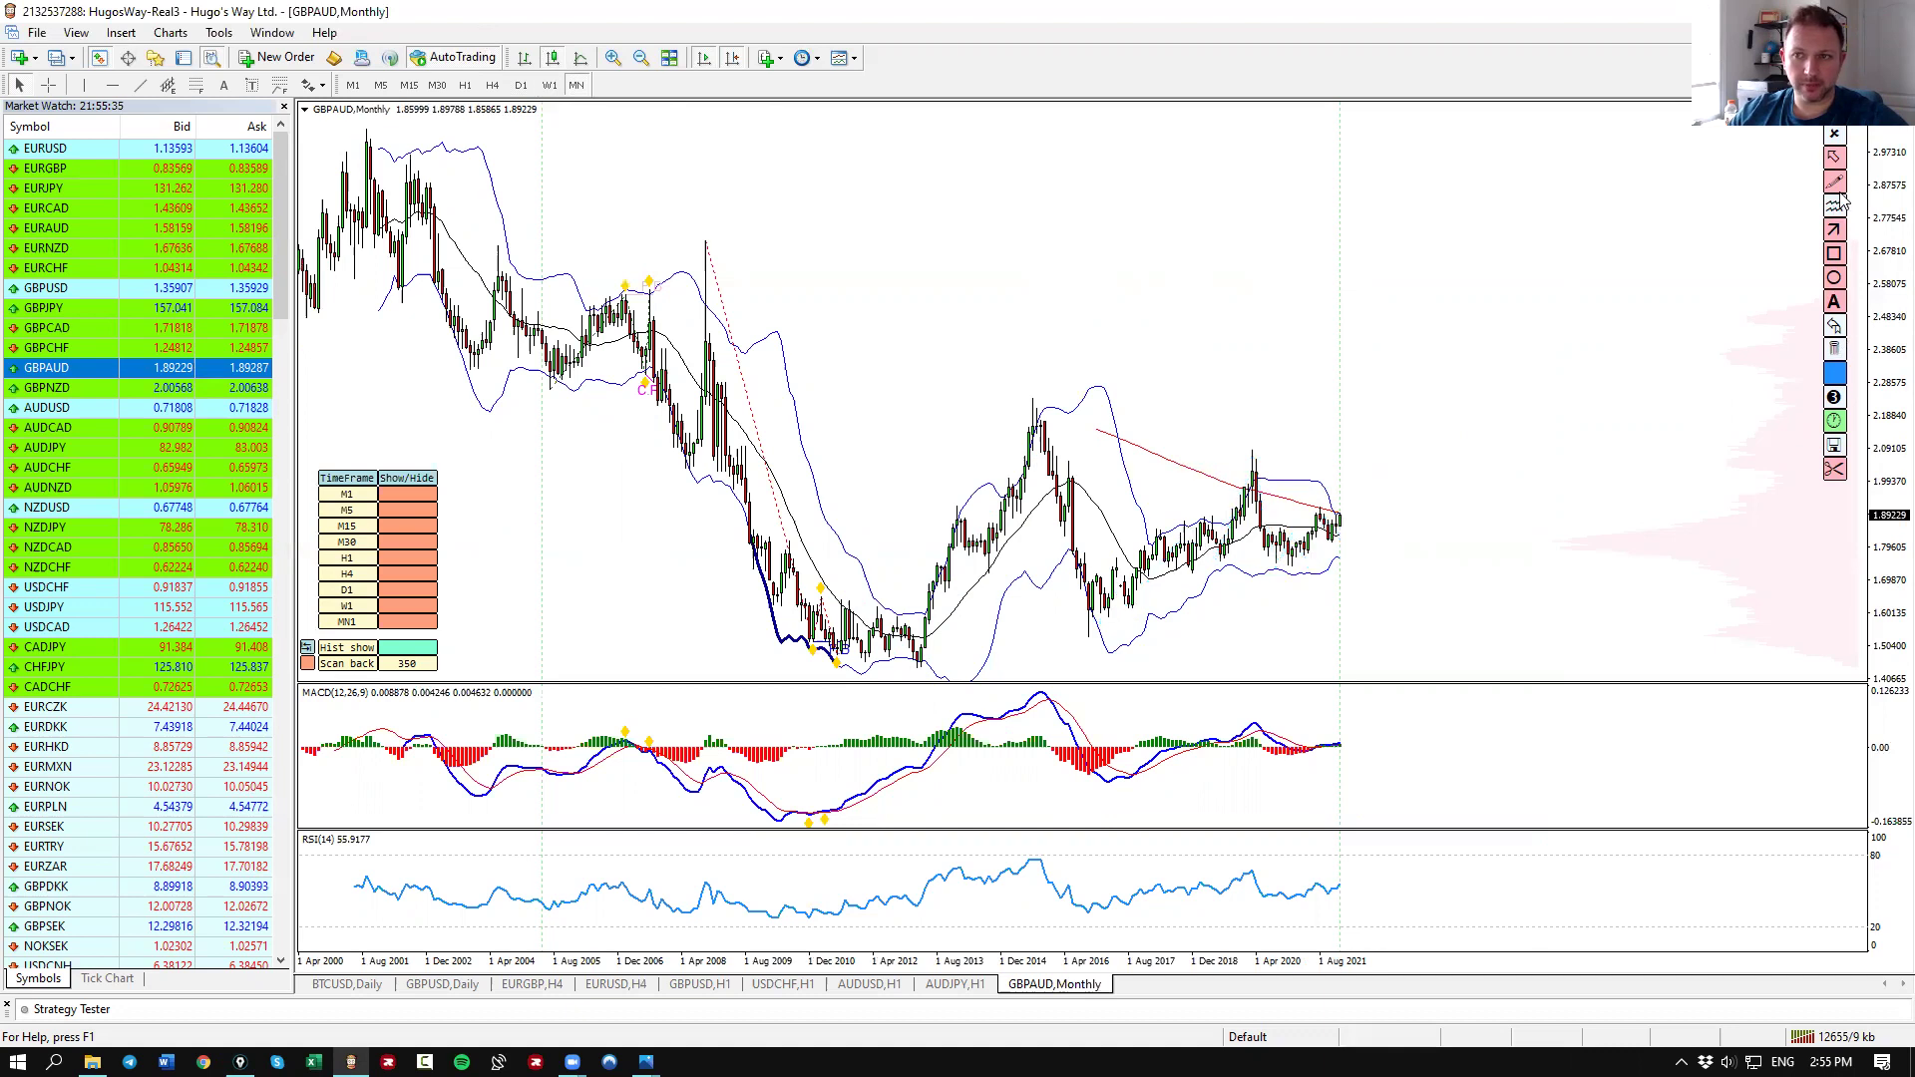
# On the W1 chart, mark support at F.B, a MACD lows line and a rising trendline to C.F.
pyautogui.click(547, 86)
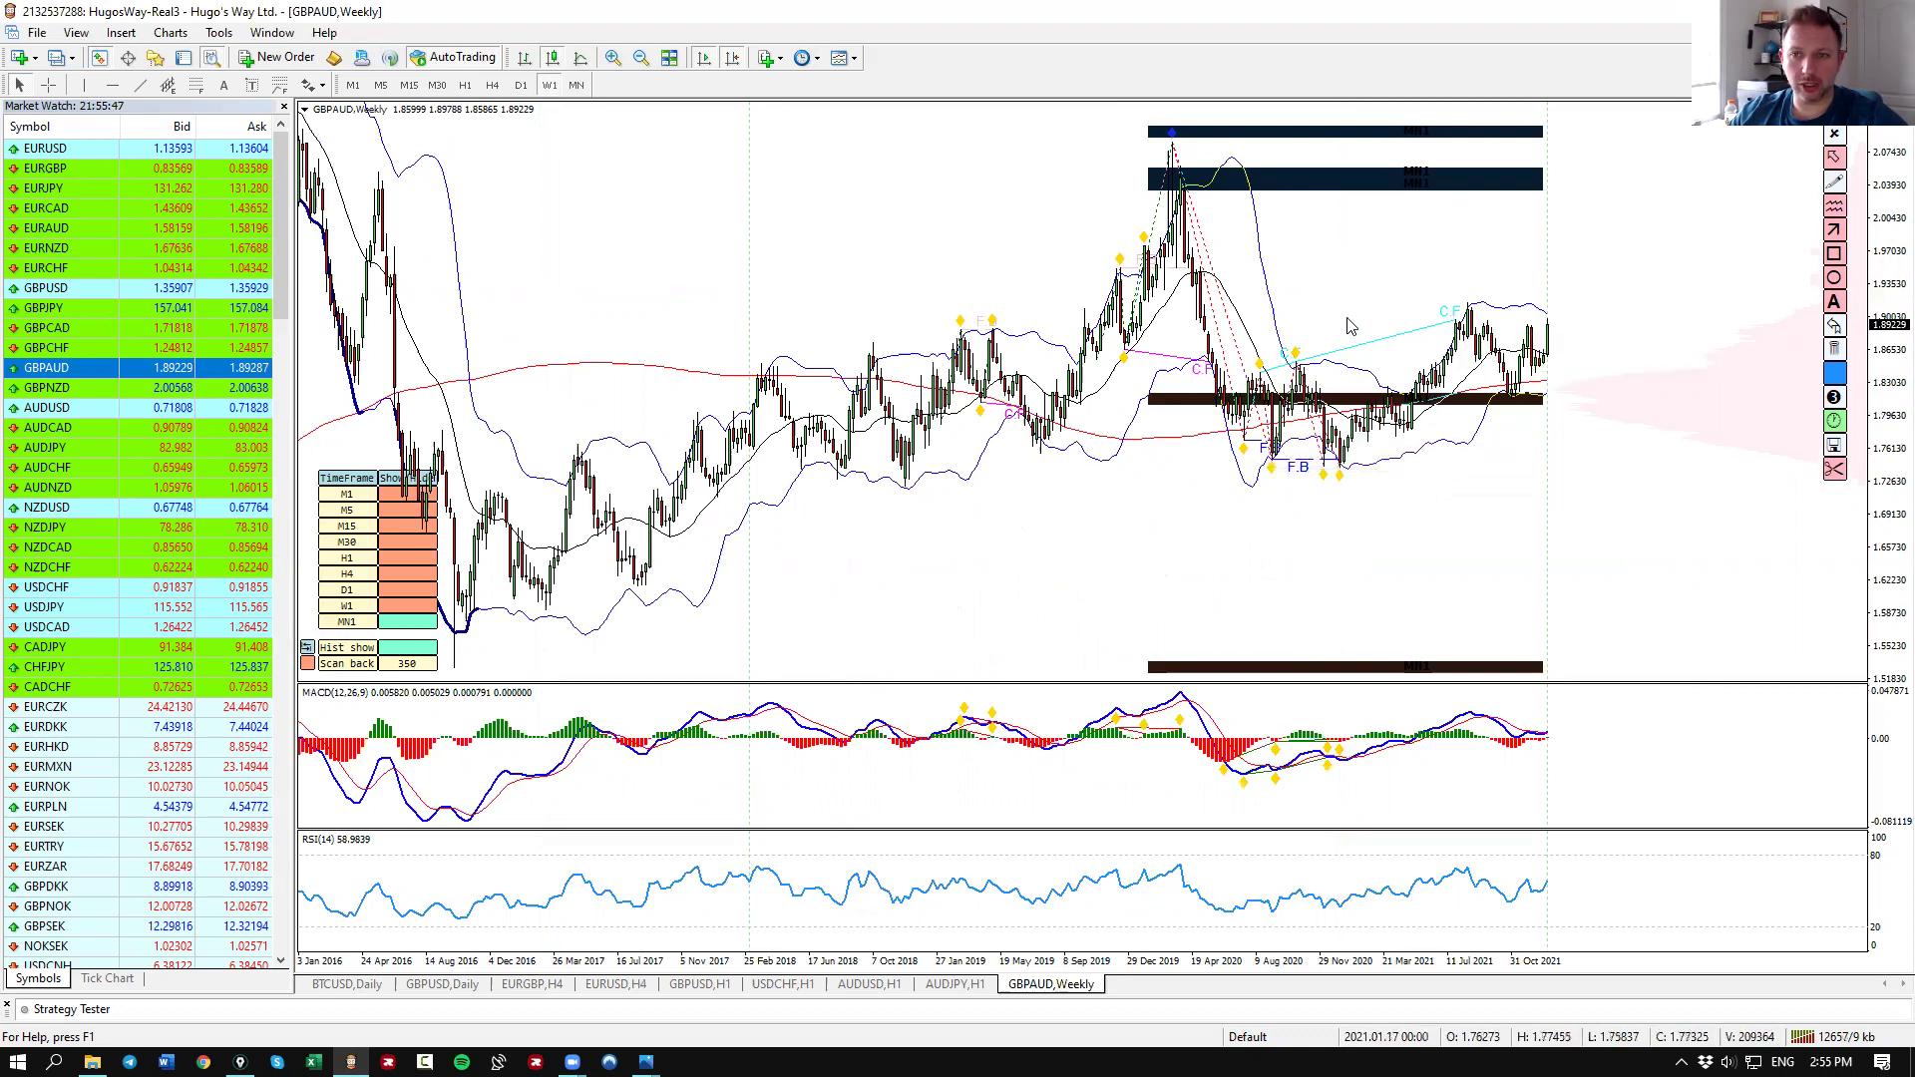
pyautogui.moveTo(1259, 457); pyautogui.dragTo(1358, 458)
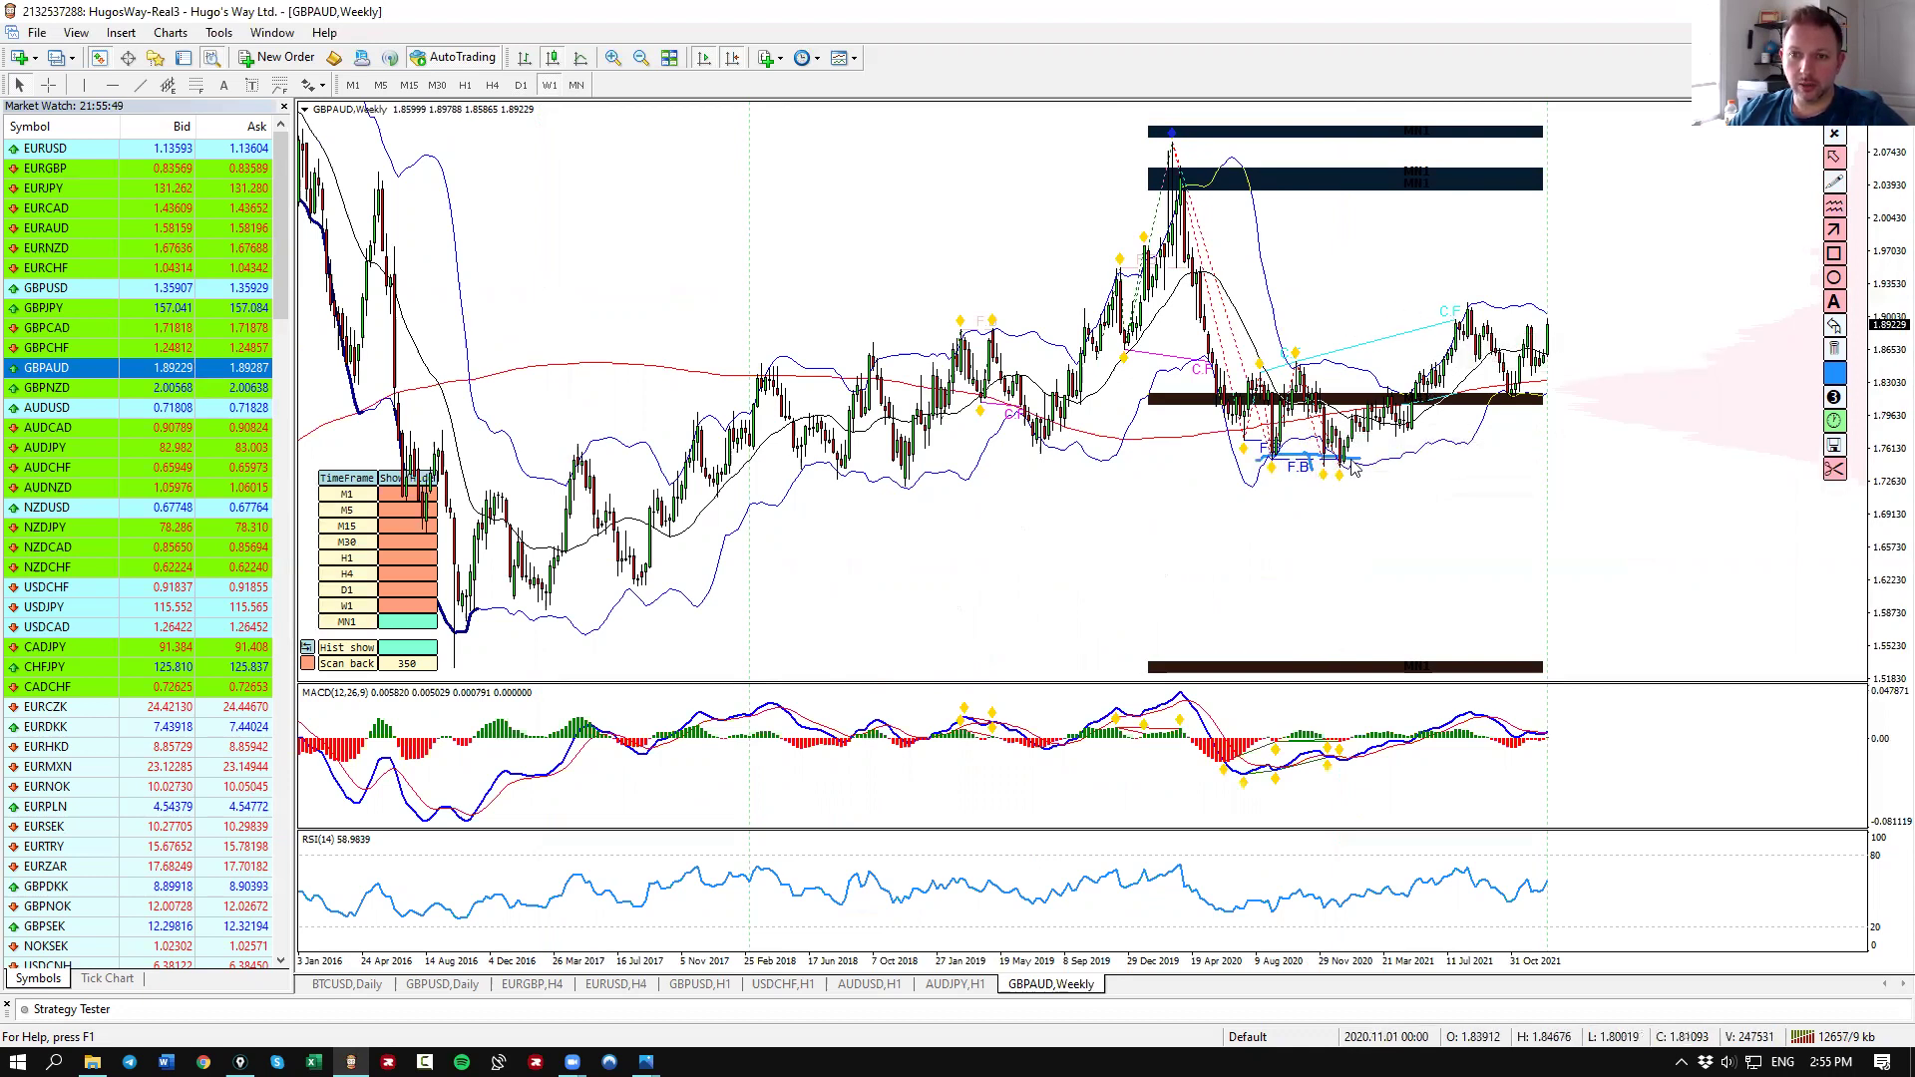
pyautogui.moveTo(1253, 785); pyautogui.dragTo(1350, 777)
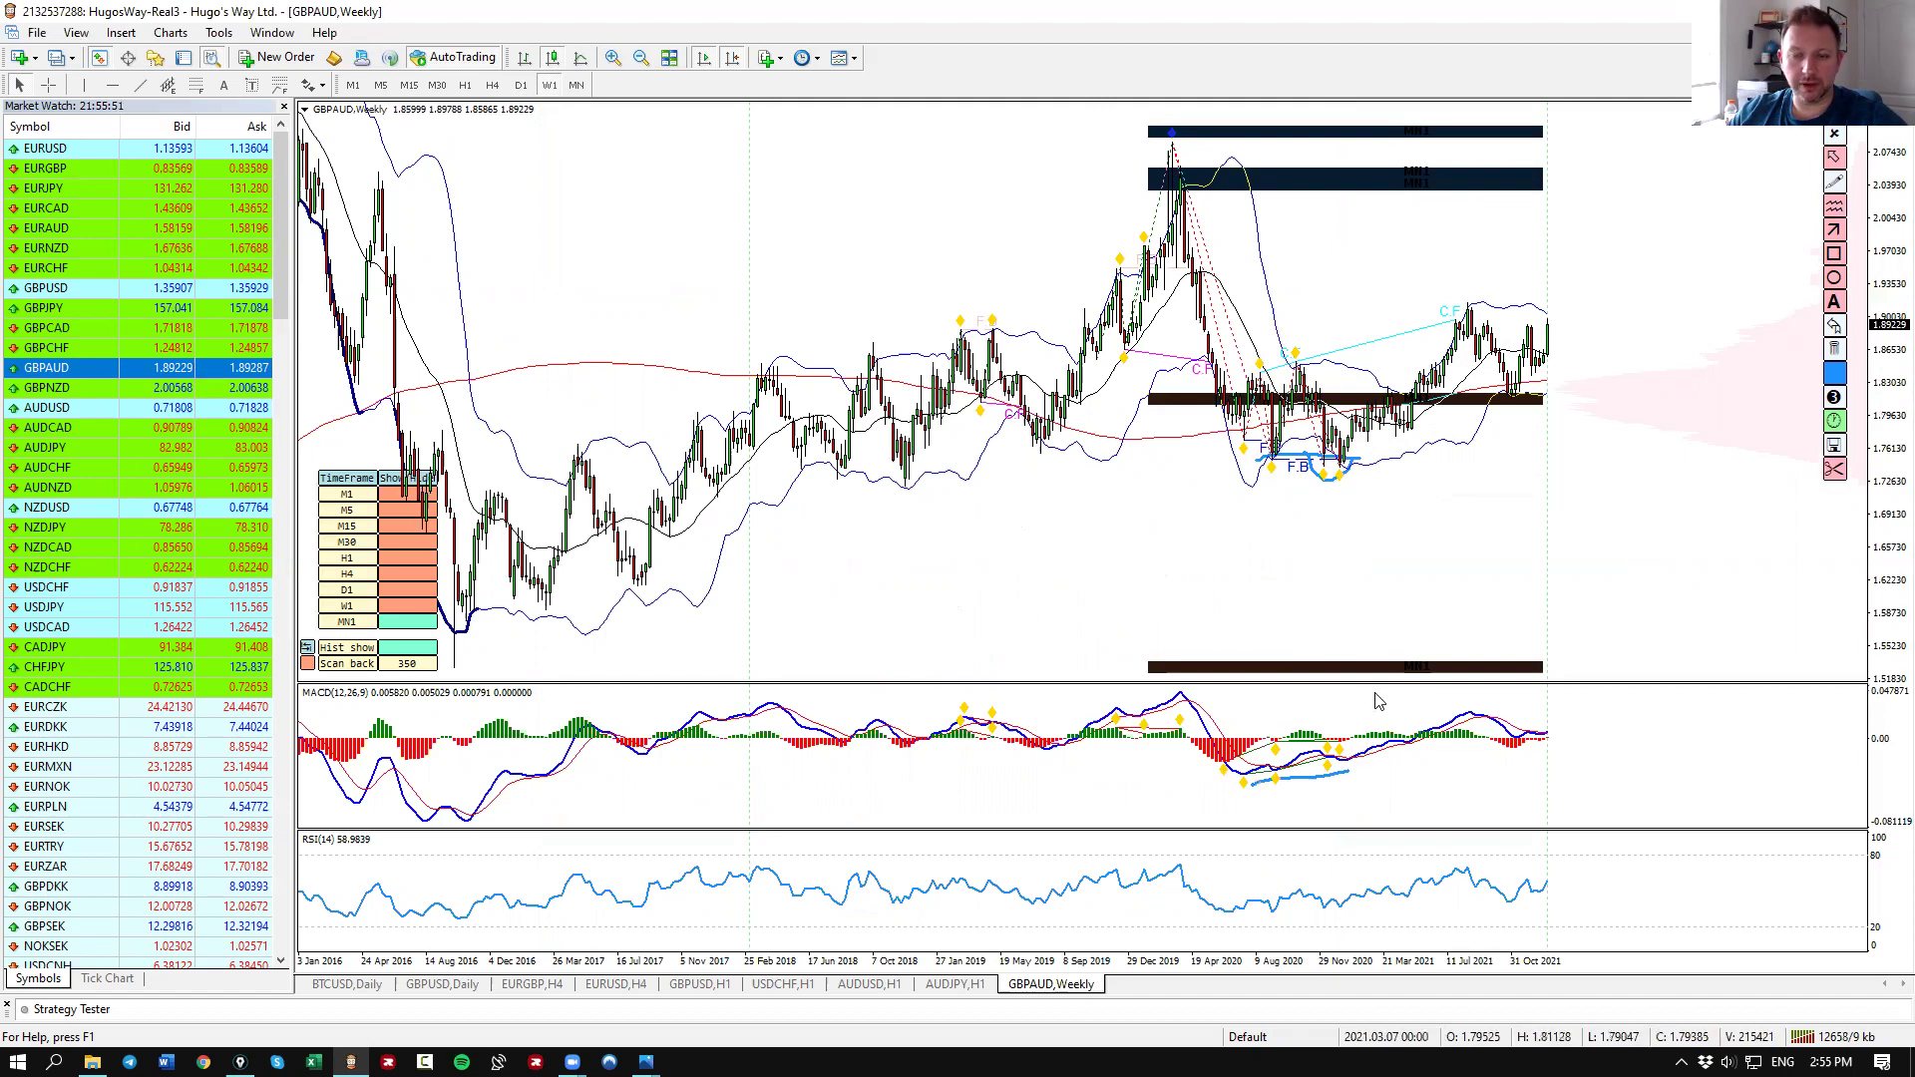
pyautogui.moveTo(1300, 357); pyautogui.dragTo(1426, 321)
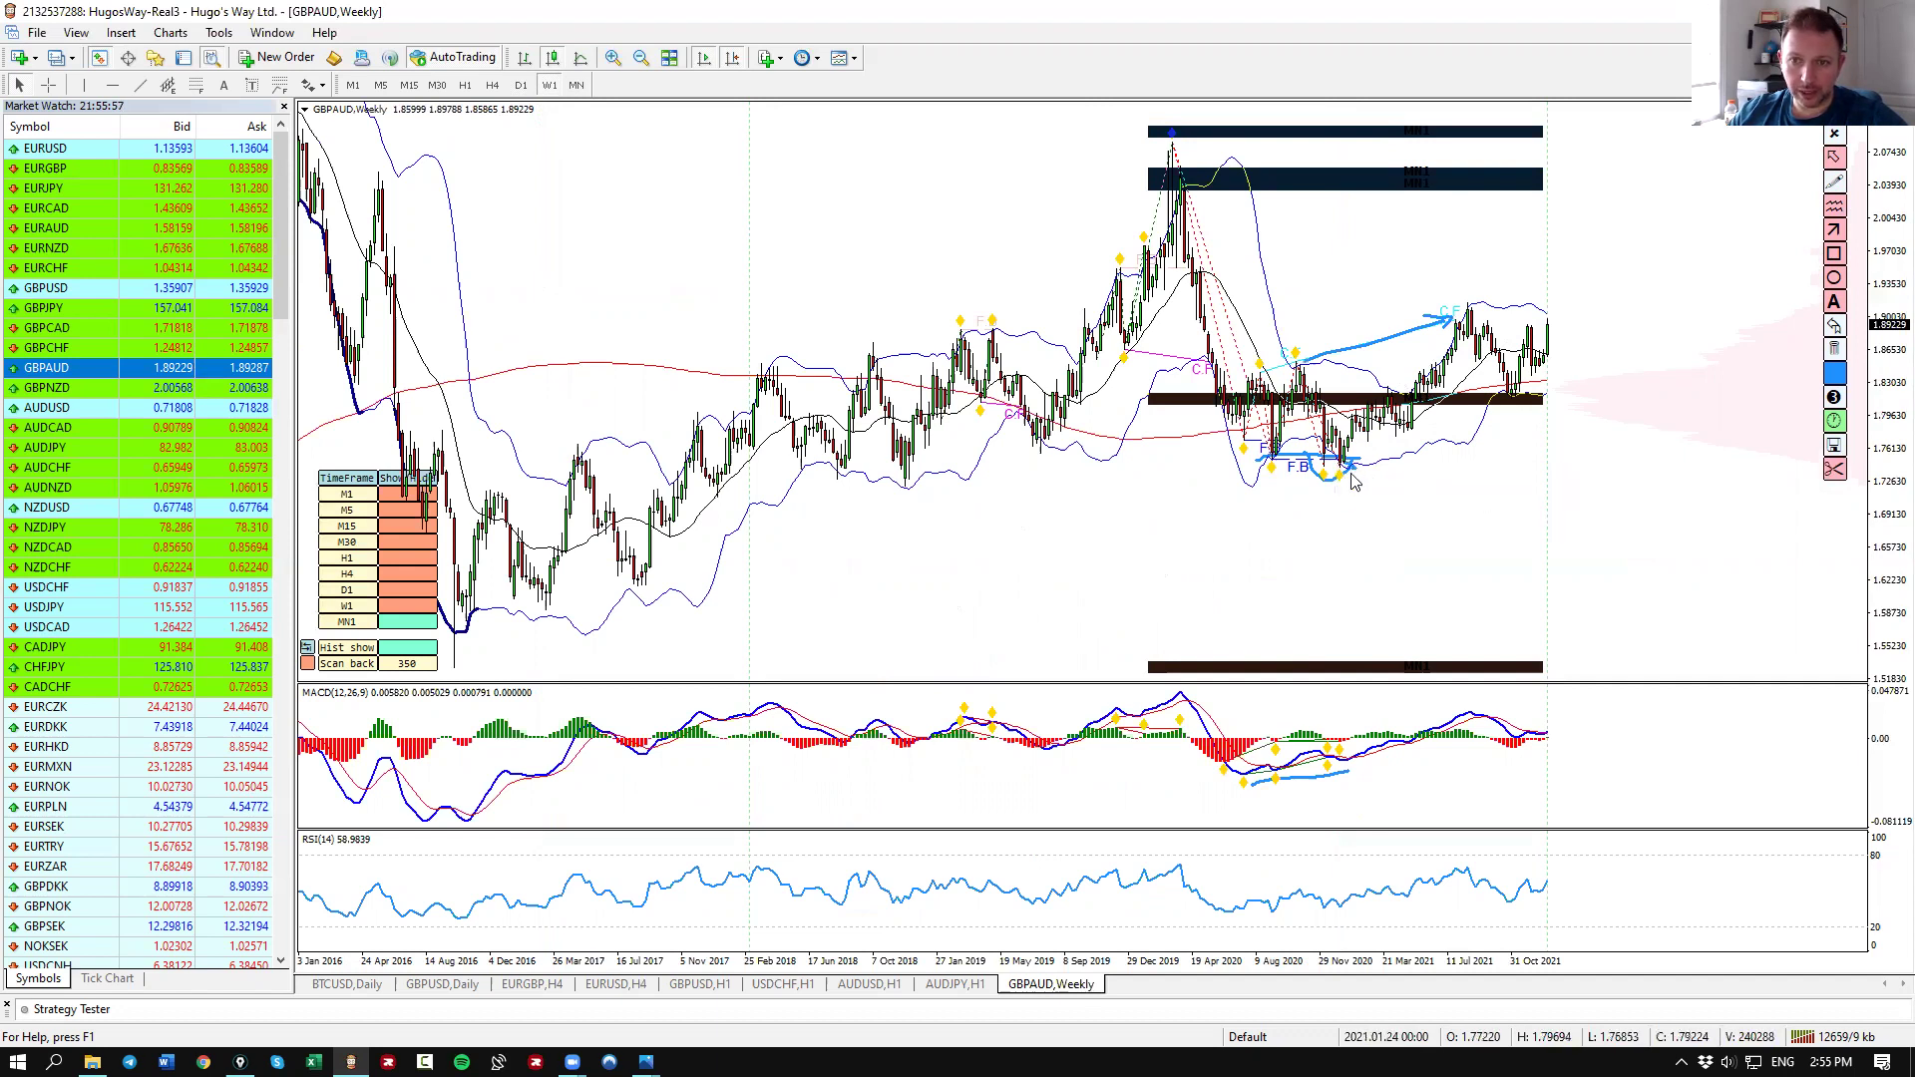
# Circle the weekly high, trace rising lows on price and MACD, and project a rising path.
pyautogui.moveTo(1493, 317); pyautogui.dragTo(1460, 321)
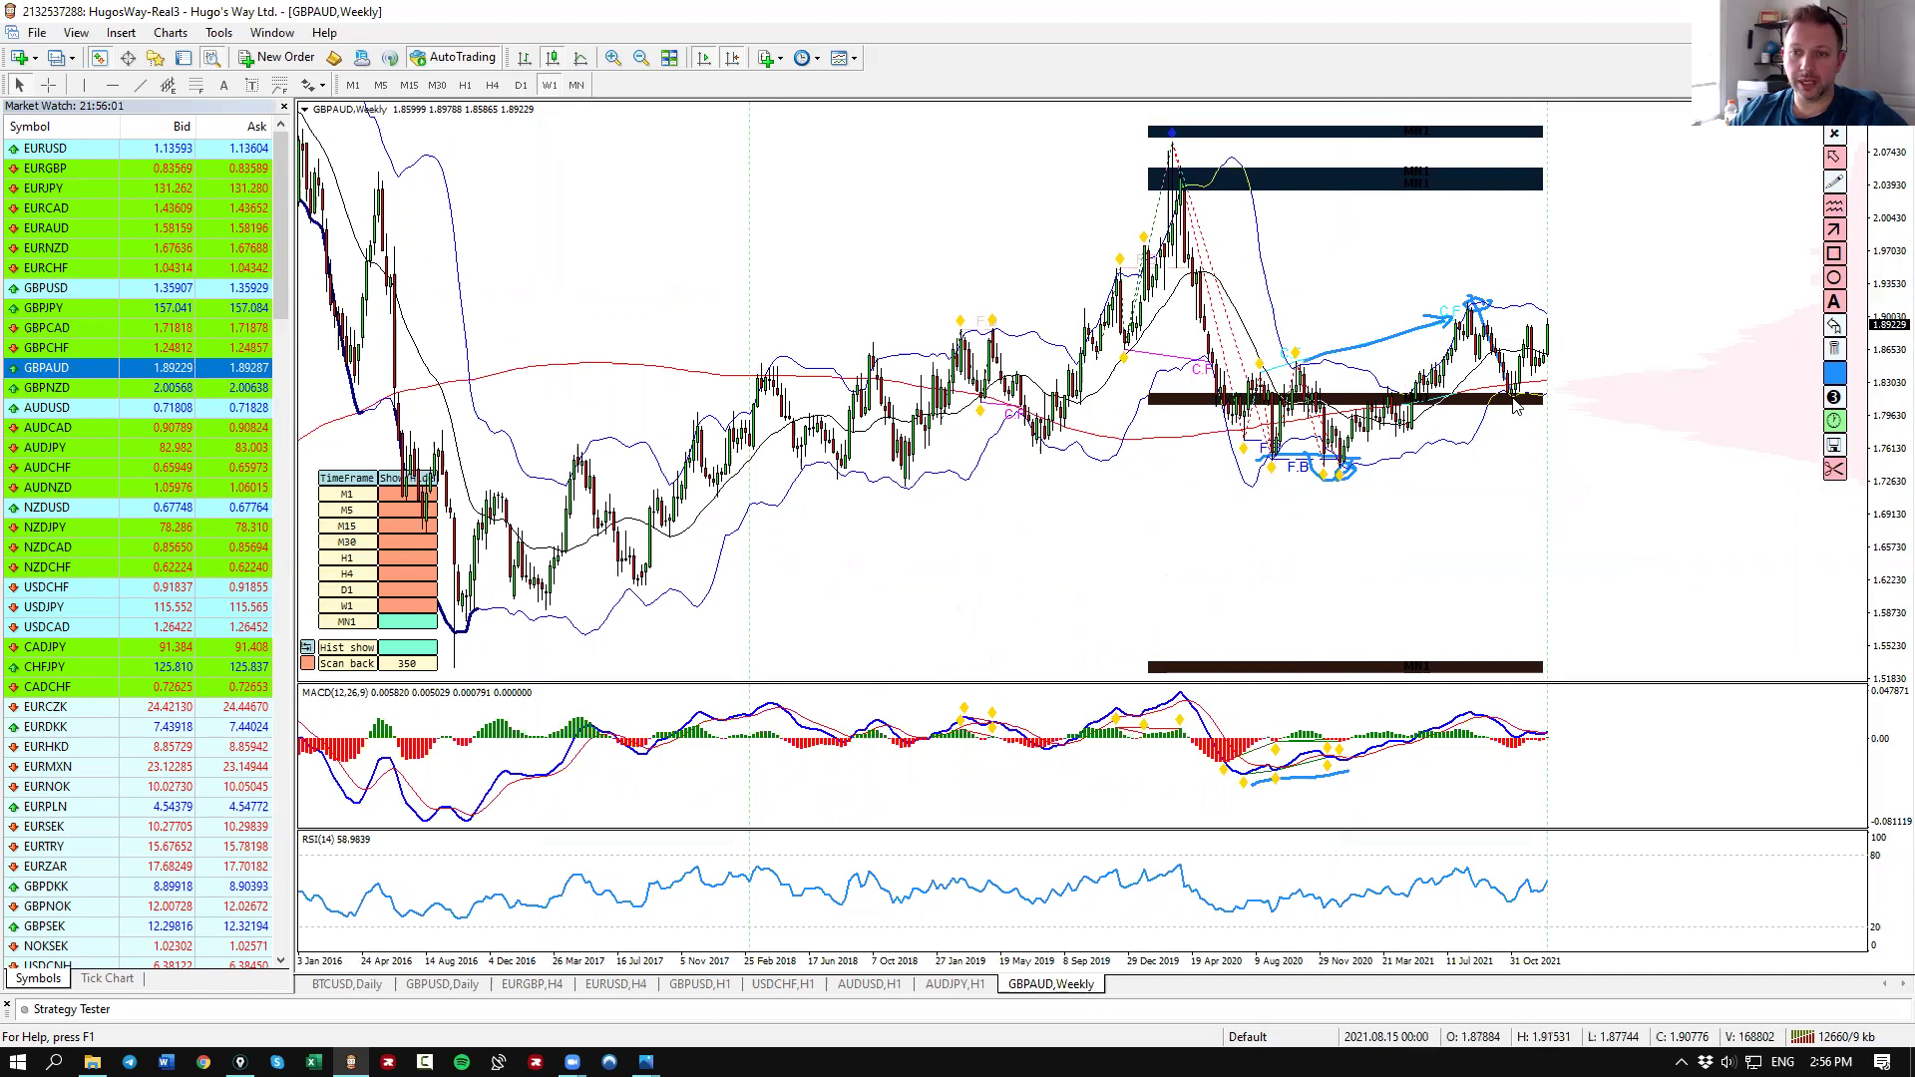
pyautogui.moveTo(1347, 479); pyautogui.dragTo(1527, 411)
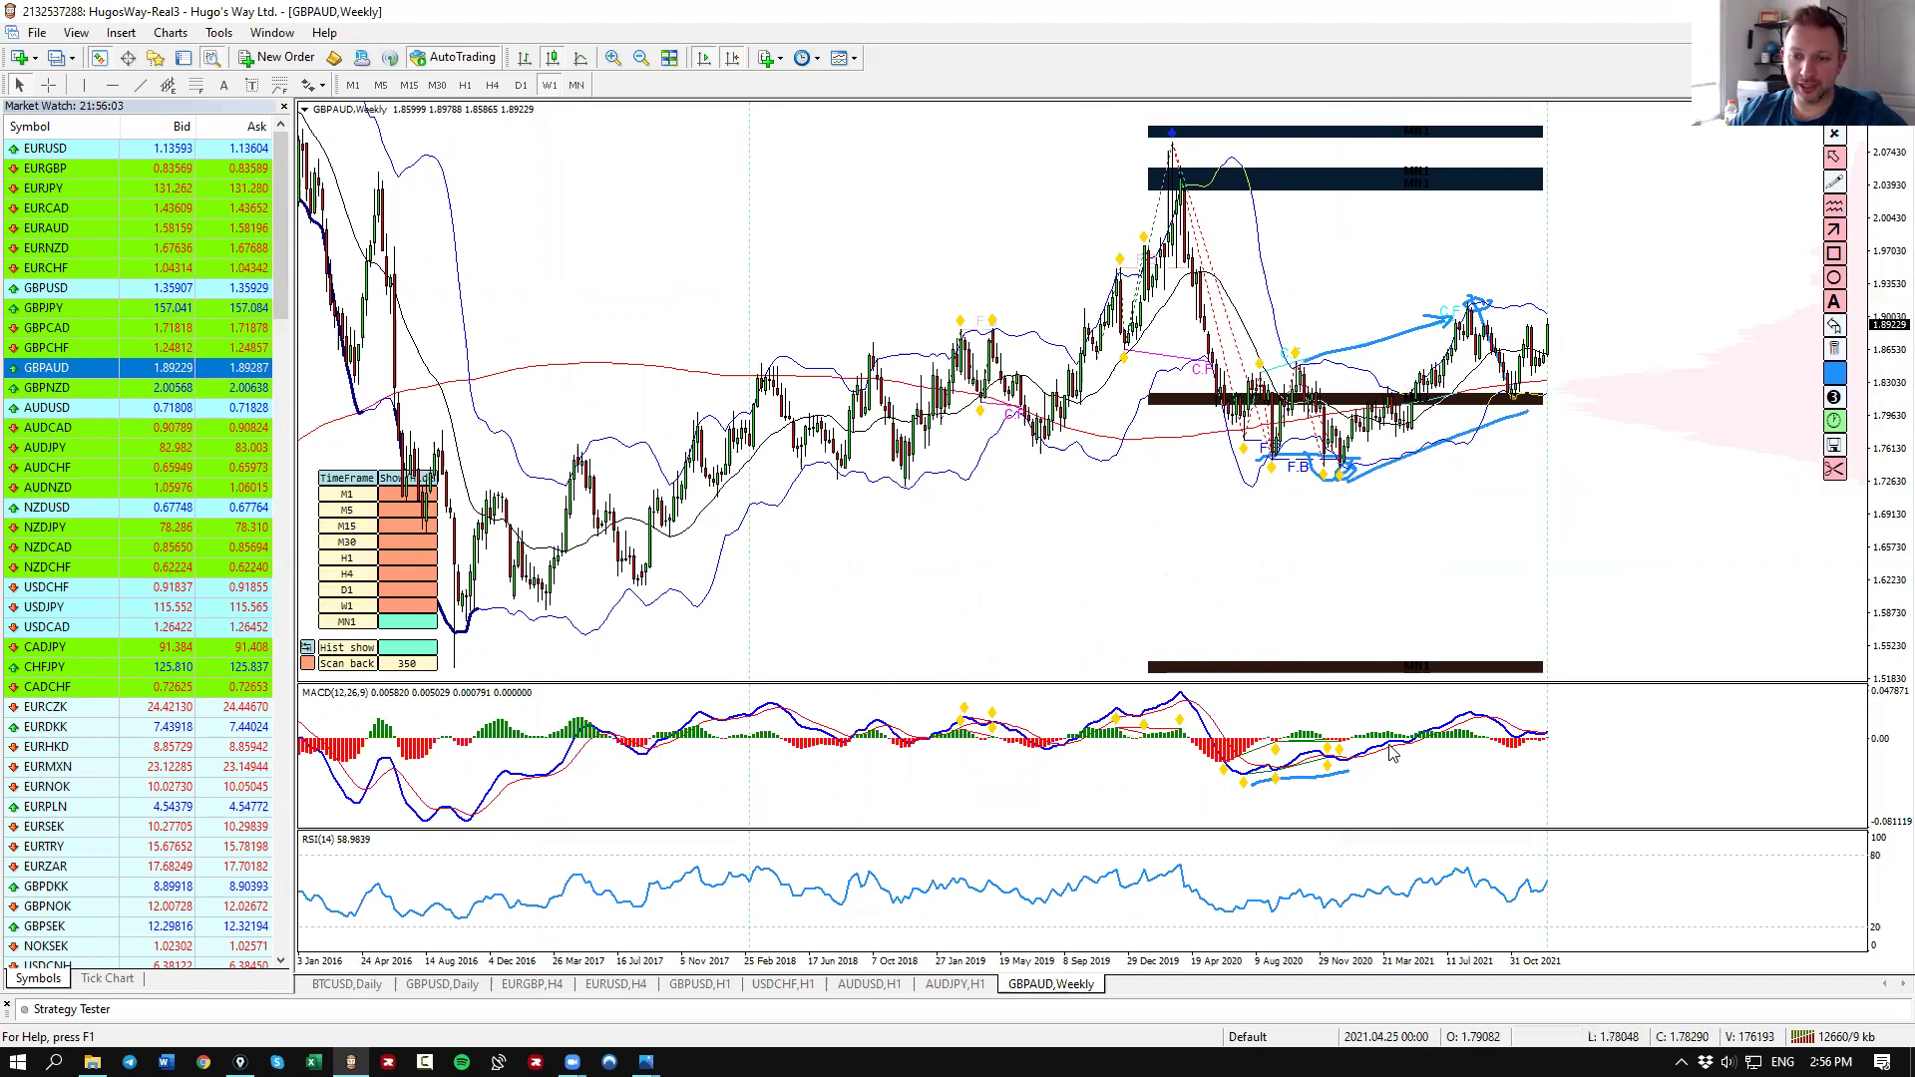
pyautogui.moveTo(1339, 748); pyautogui.dragTo(1537, 762)
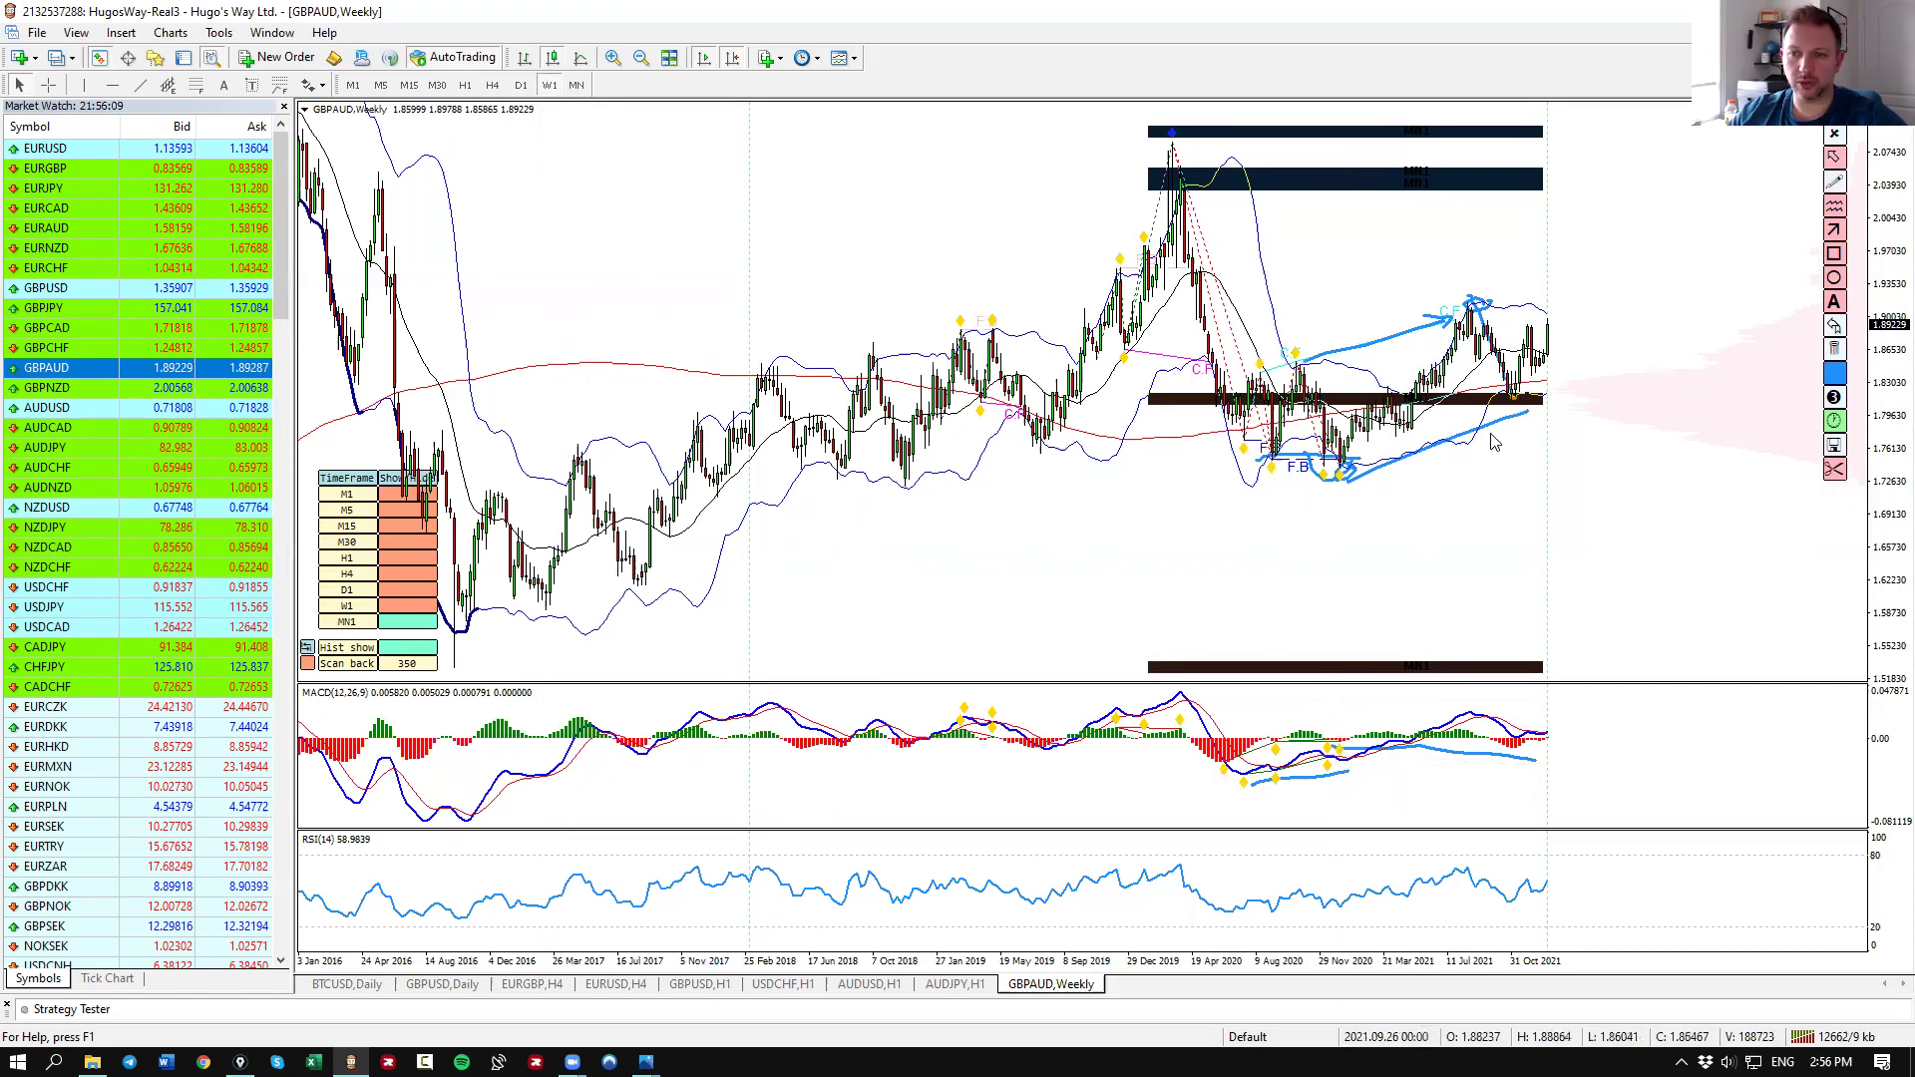
pyautogui.moveTo(1544, 400)
pyautogui.mouseDown()
pyautogui.moveTo(1640, 208)
pyautogui.moveTo(1667, 241)
pyautogui.mouseUp()
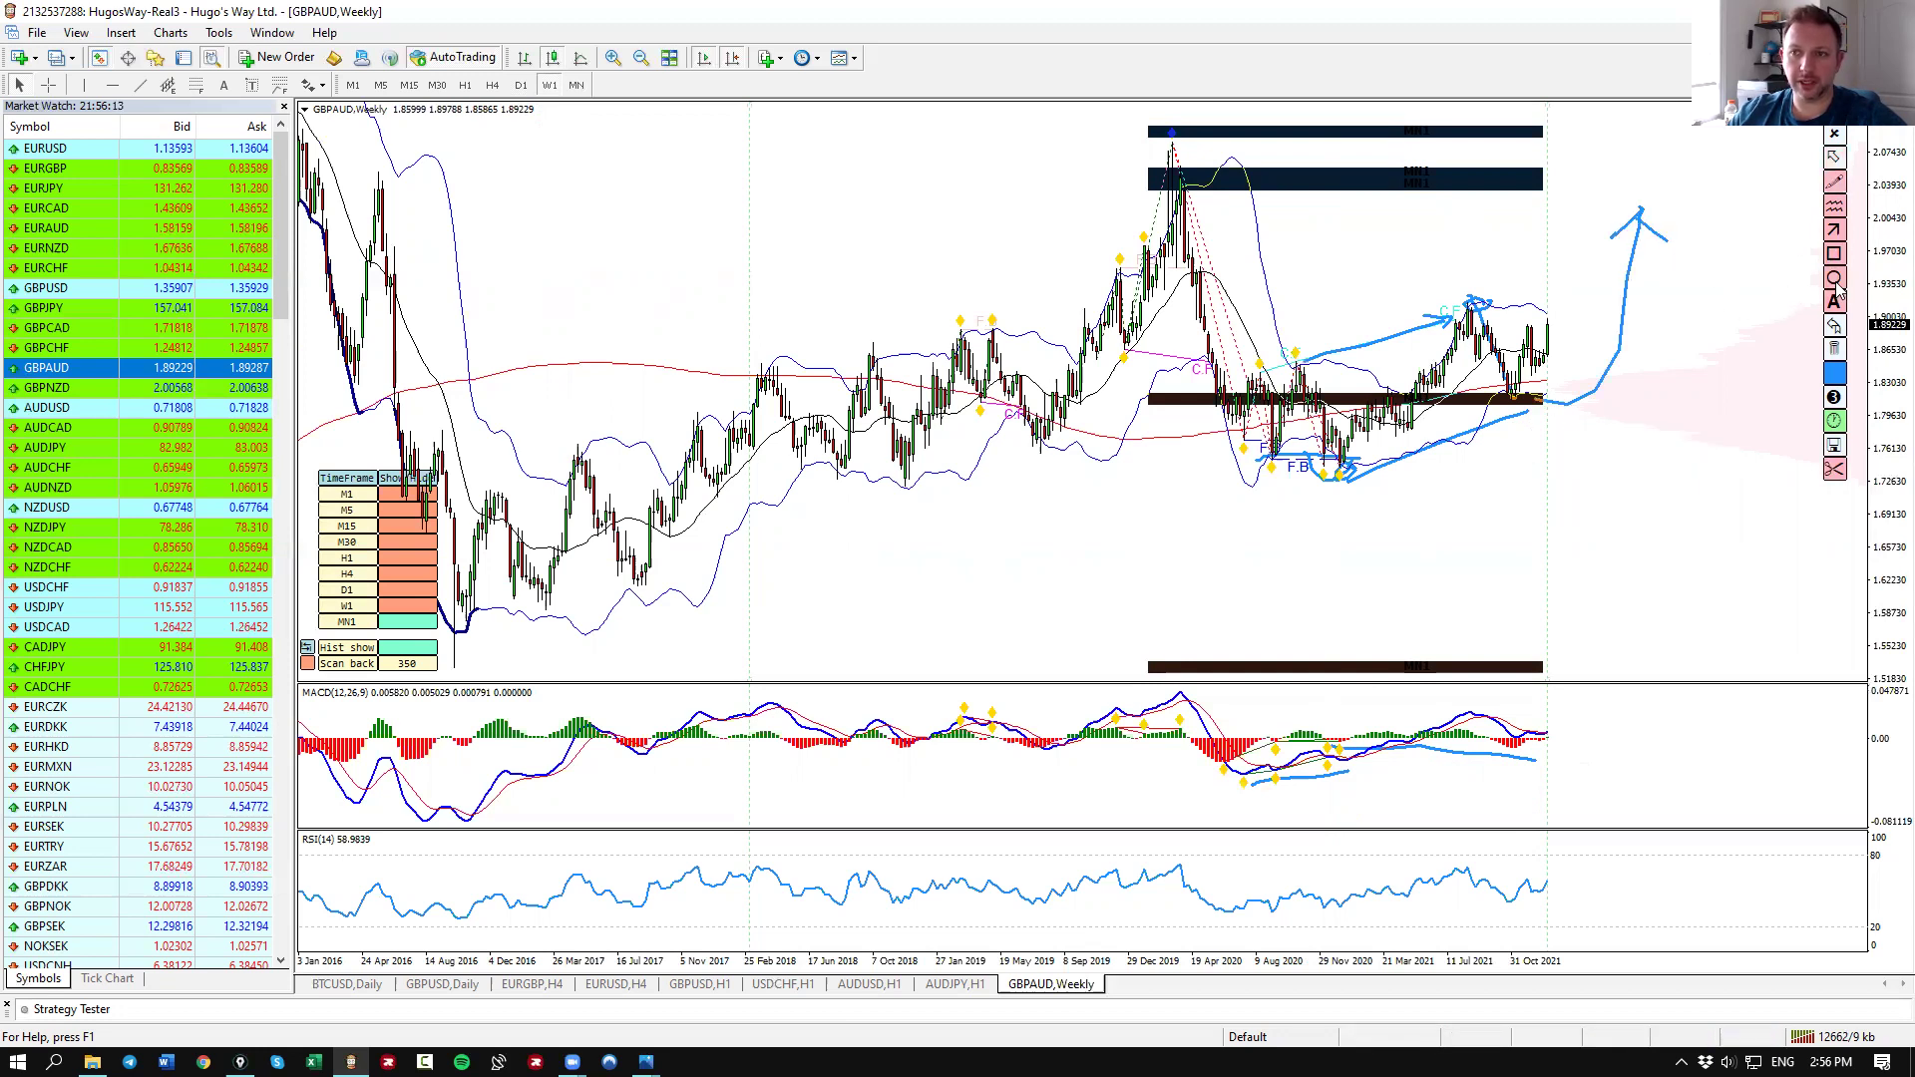
# On D1, sketch the early-2021 rally, August peak pullback and October rebound, then erase them.
pyautogui.click(1835, 347)
pyautogui.click(521, 85)
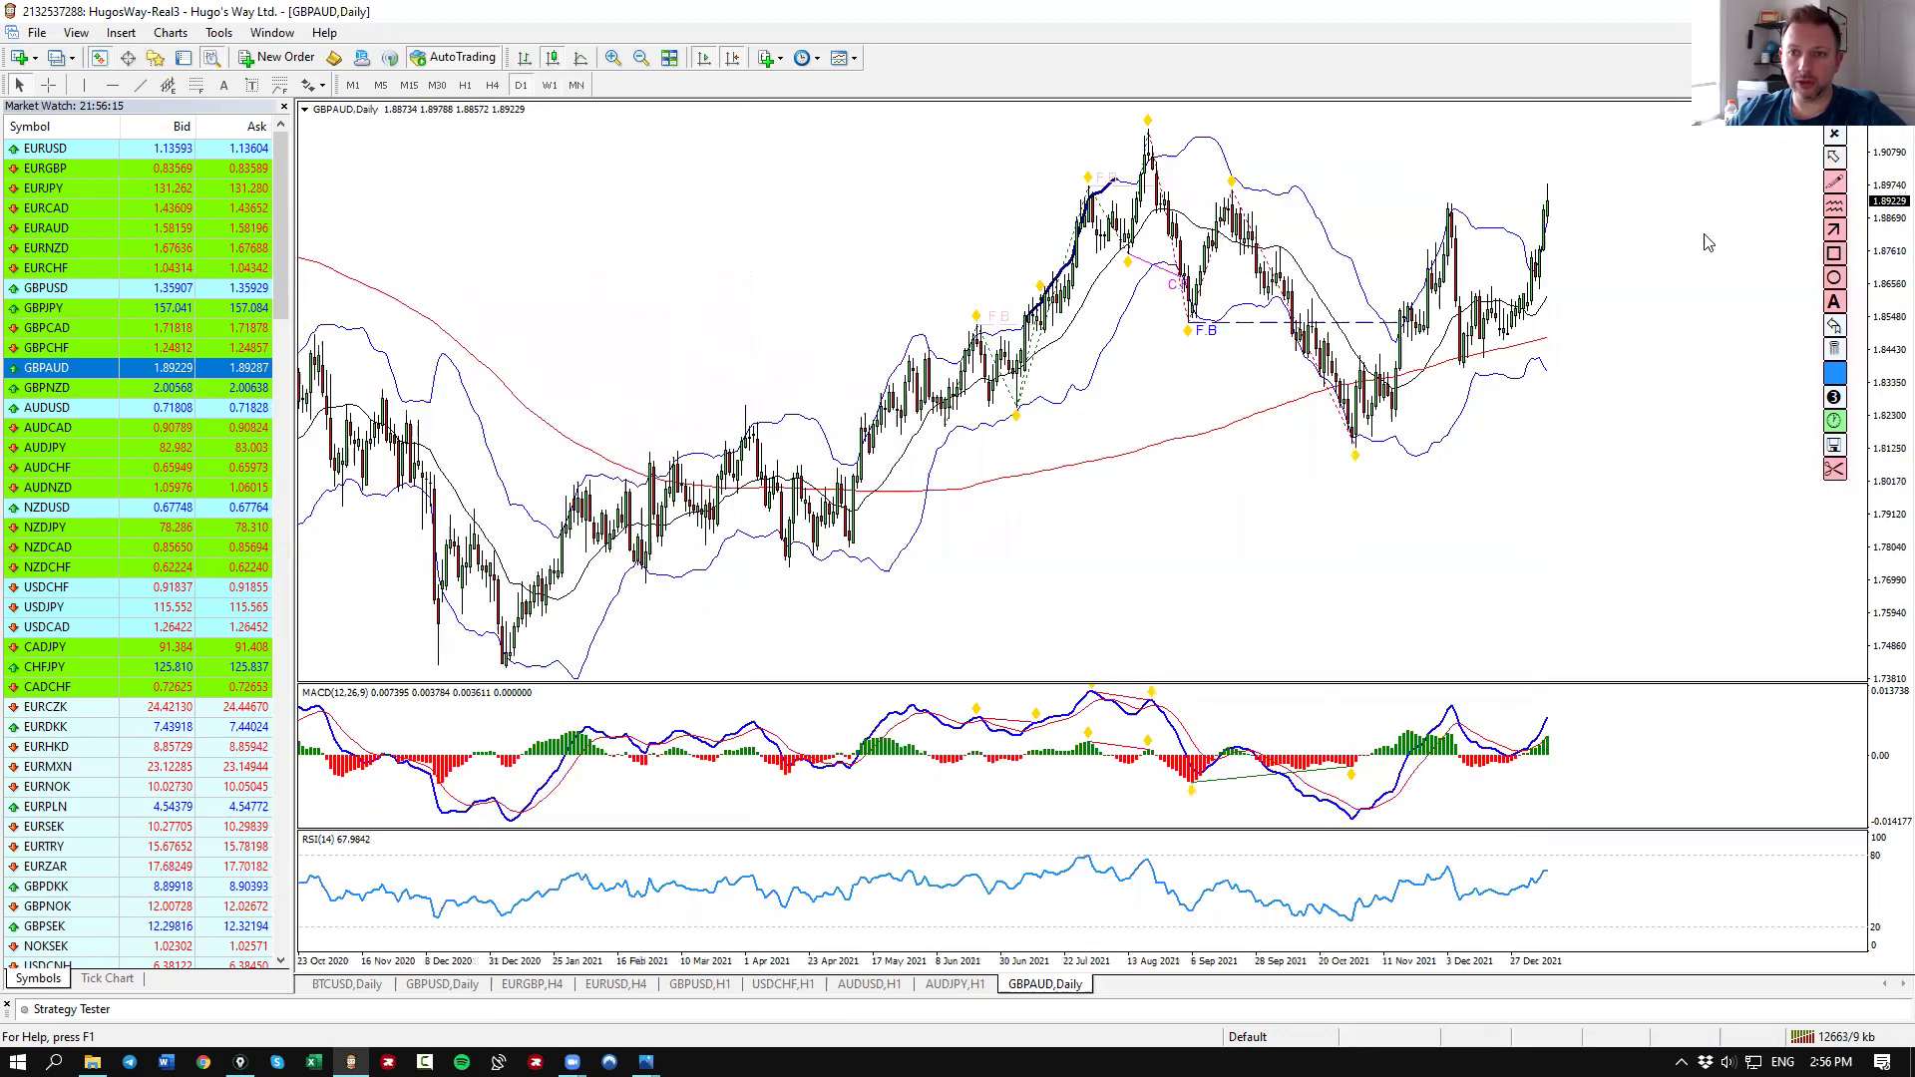
pyautogui.moveTo(505, 661)
pyautogui.mouseDown()
pyautogui.moveTo(623, 529)
pyautogui.moveTo(529, 619)
pyautogui.moveTo(569, 529)
pyautogui.moveTo(617, 519)
pyautogui.moveTo(656, 580)
pyautogui.moveTo(878, 441)
pyautogui.moveTo(1064, 204)
pyautogui.moveTo(1124, 200)
pyautogui.mouseUp()
pyautogui.moveTo(1147, 128)
pyautogui.mouseDown()
pyautogui.moveTo(1189, 304)
pyautogui.moveTo(1234, 216)
pyautogui.moveTo(1369, 431)
pyautogui.moveTo(1172, 140)
pyautogui.moveTo(1464, 379)
pyautogui.mouseUp()
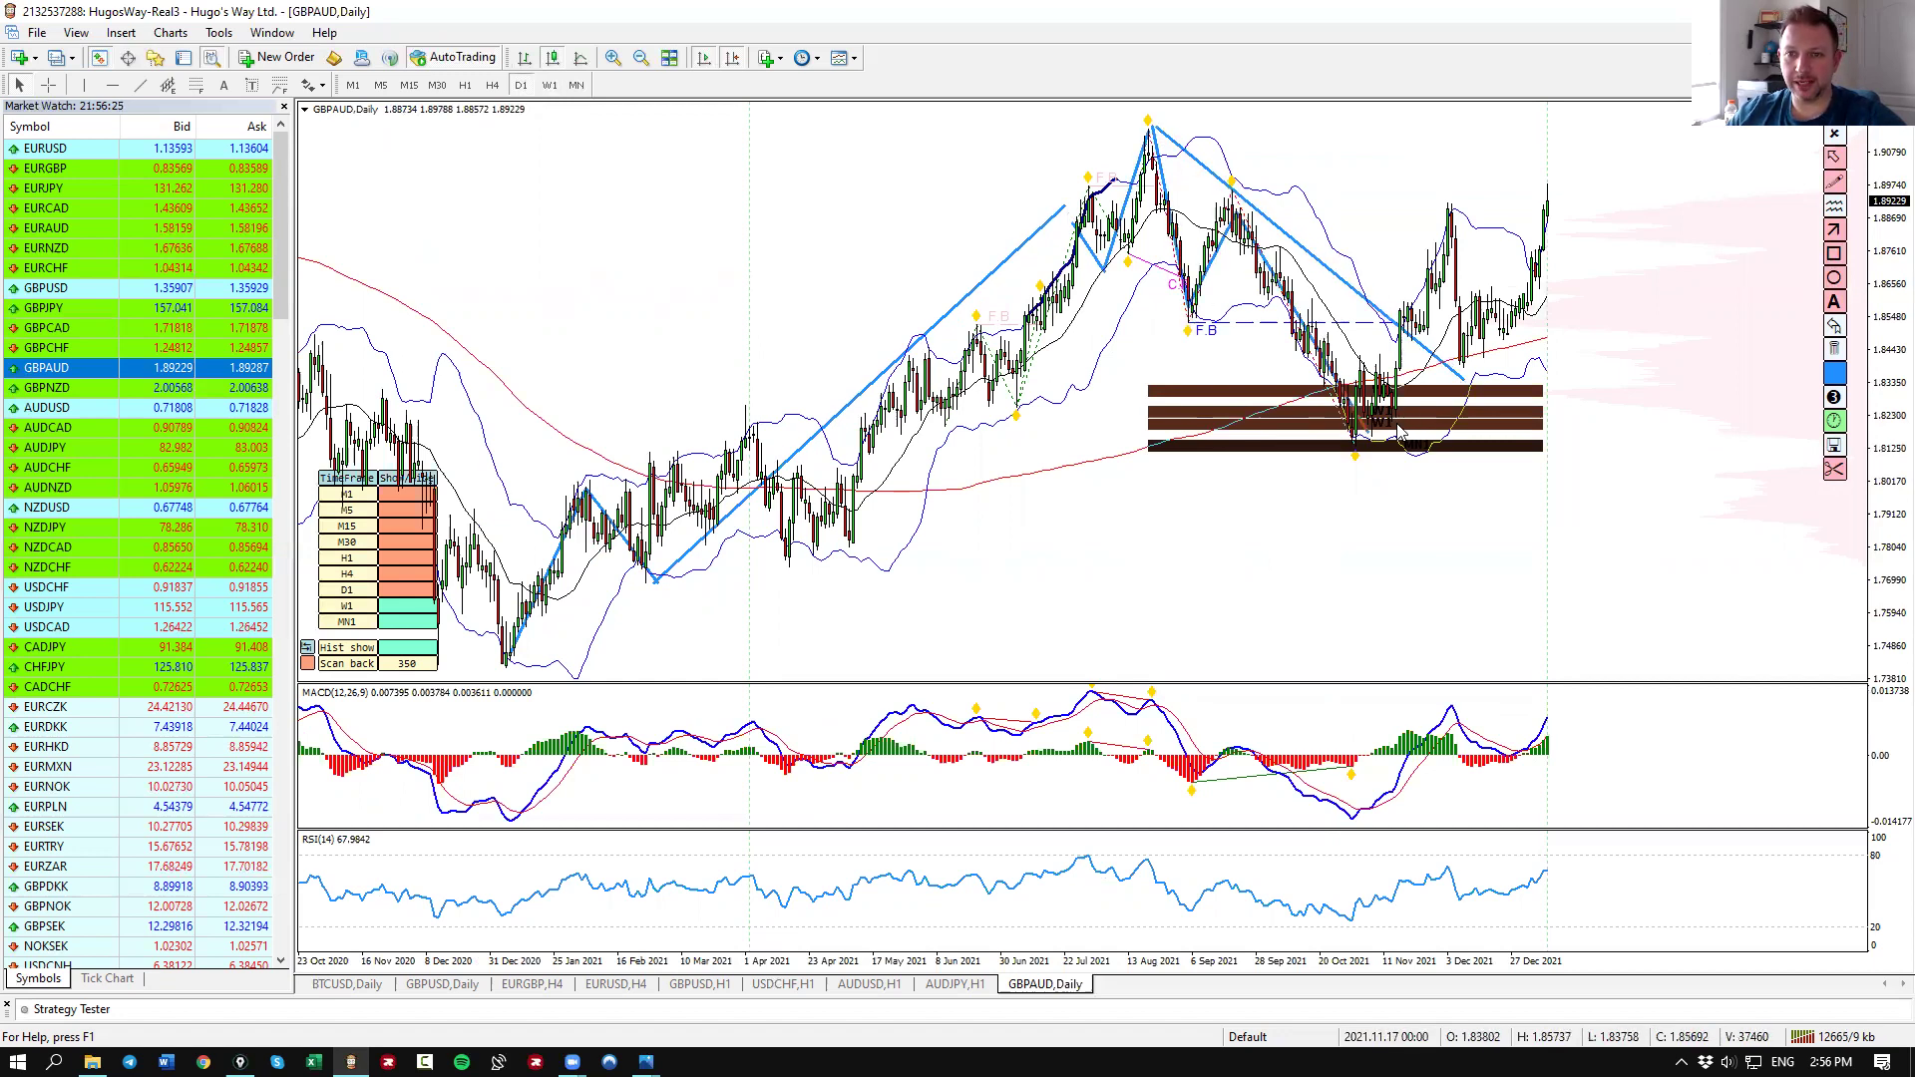
pyautogui.moveTo(1356, 457)
pyautogui.mouseDown()
pyautogui.moveTo(1400, 422)
pyautogui.moveTo(1407, 302)
pyautogui.moveTo(1427, 337)
pyautogui.moveTo(1443, 200)
pyautogui.moveTo(1464, 292)
pyautogui.mouseUp()
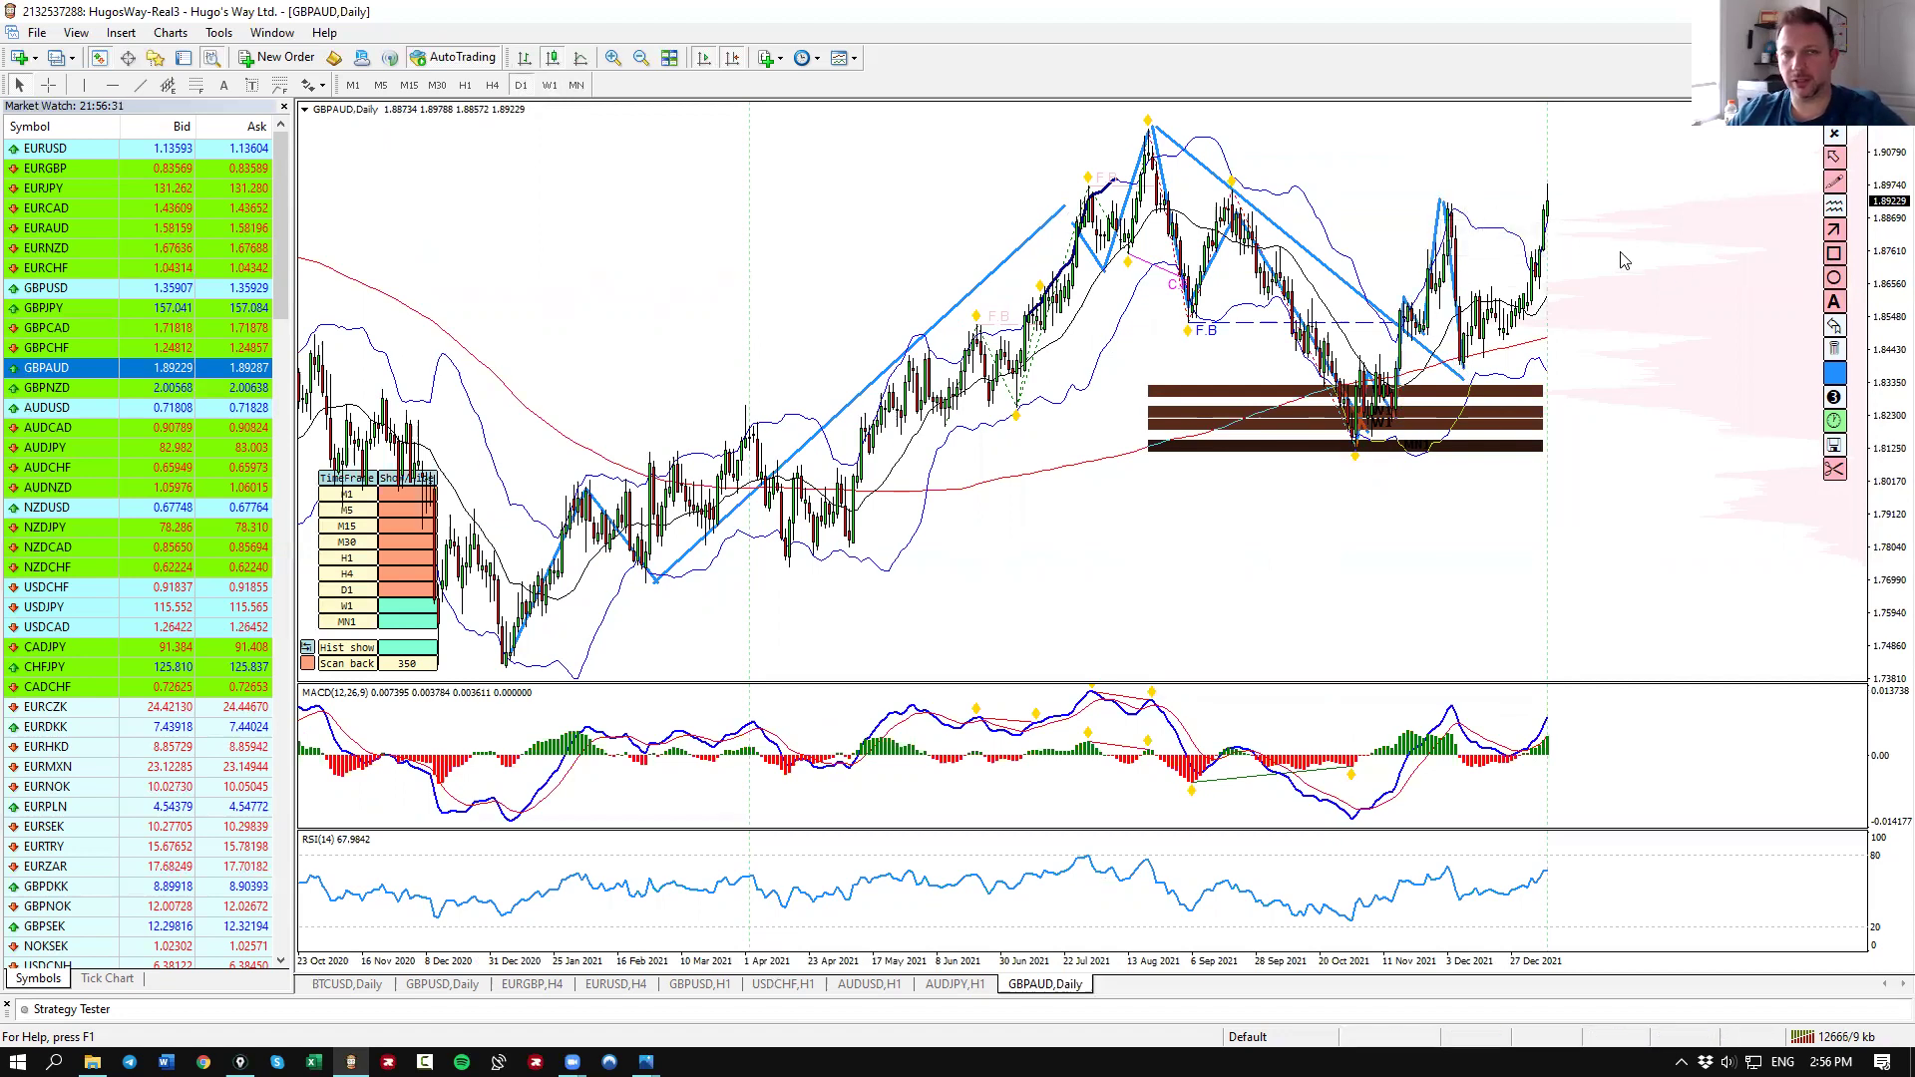
pyautogui.click(1834, 351)
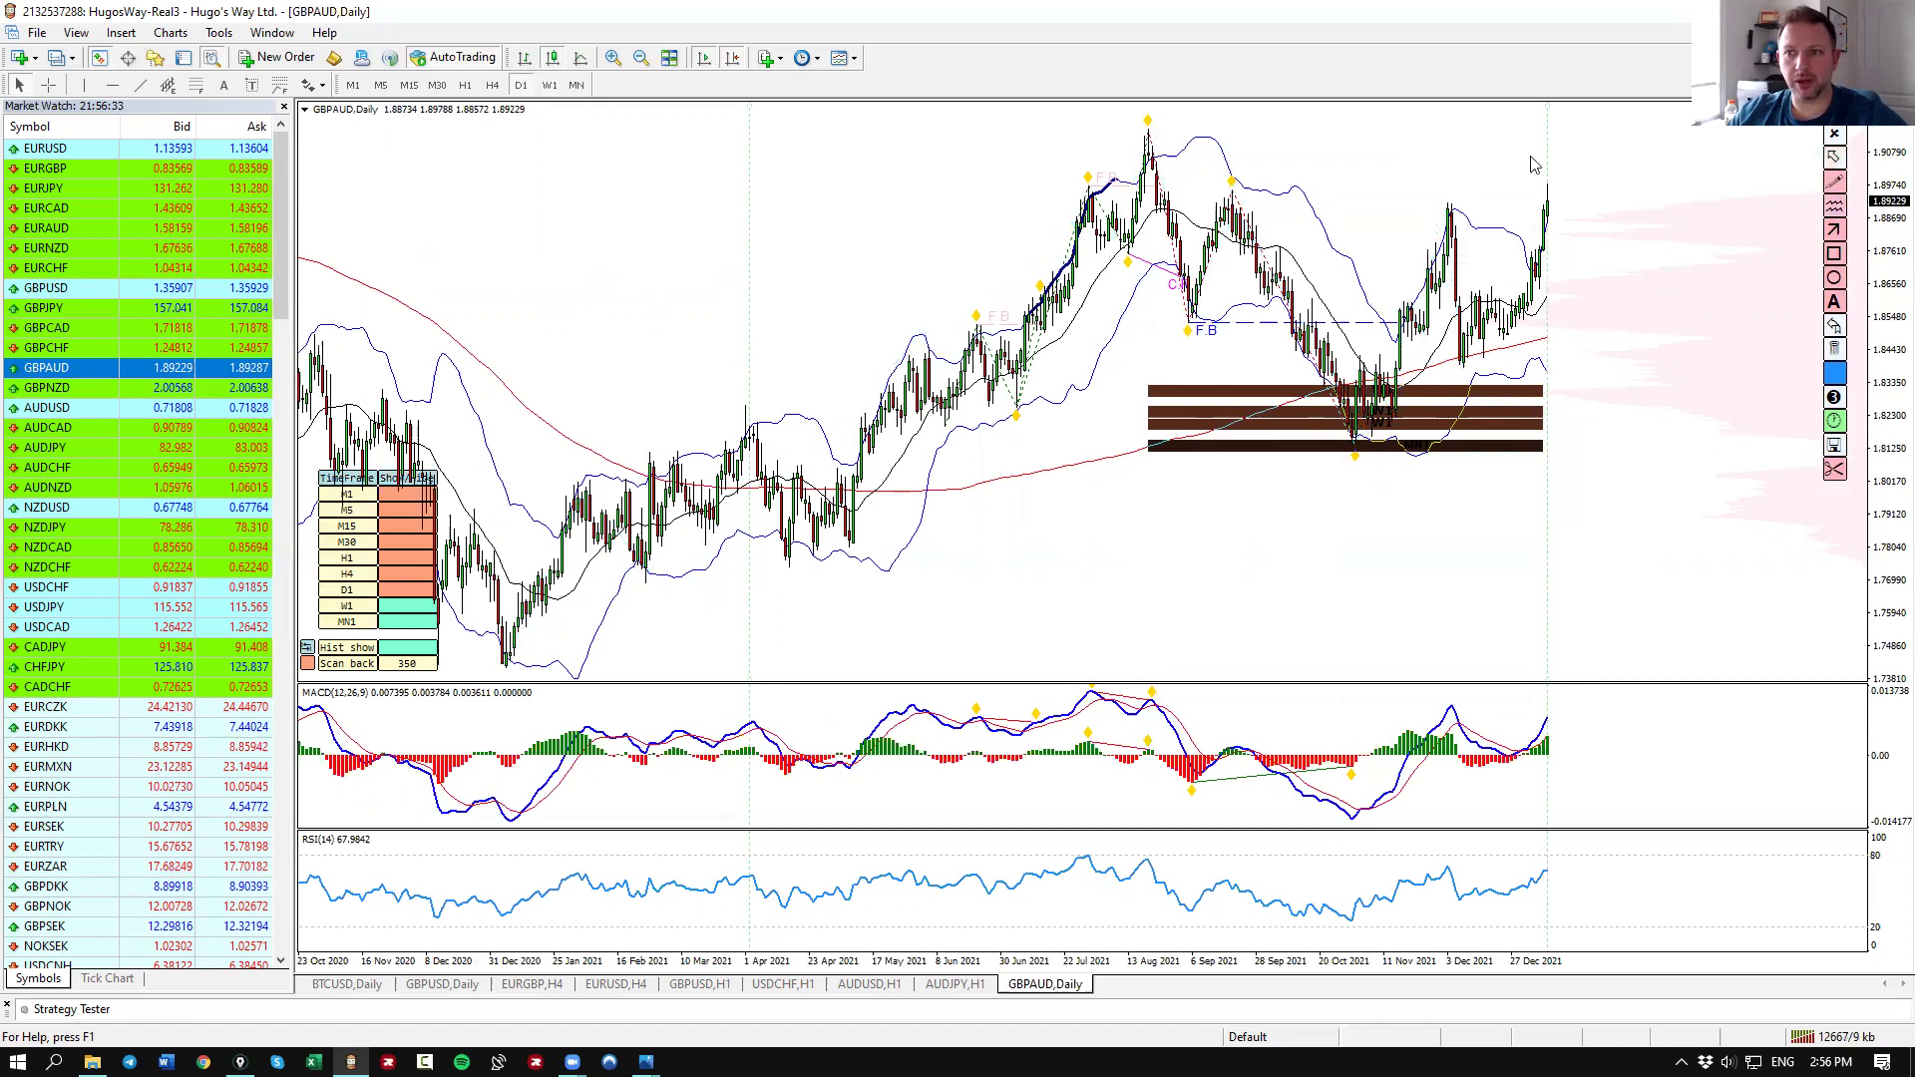
# On H4, sketch the mid-December swing, rising path and two MACD lows lines, then erase them.
pyautogui.click(498, 87)
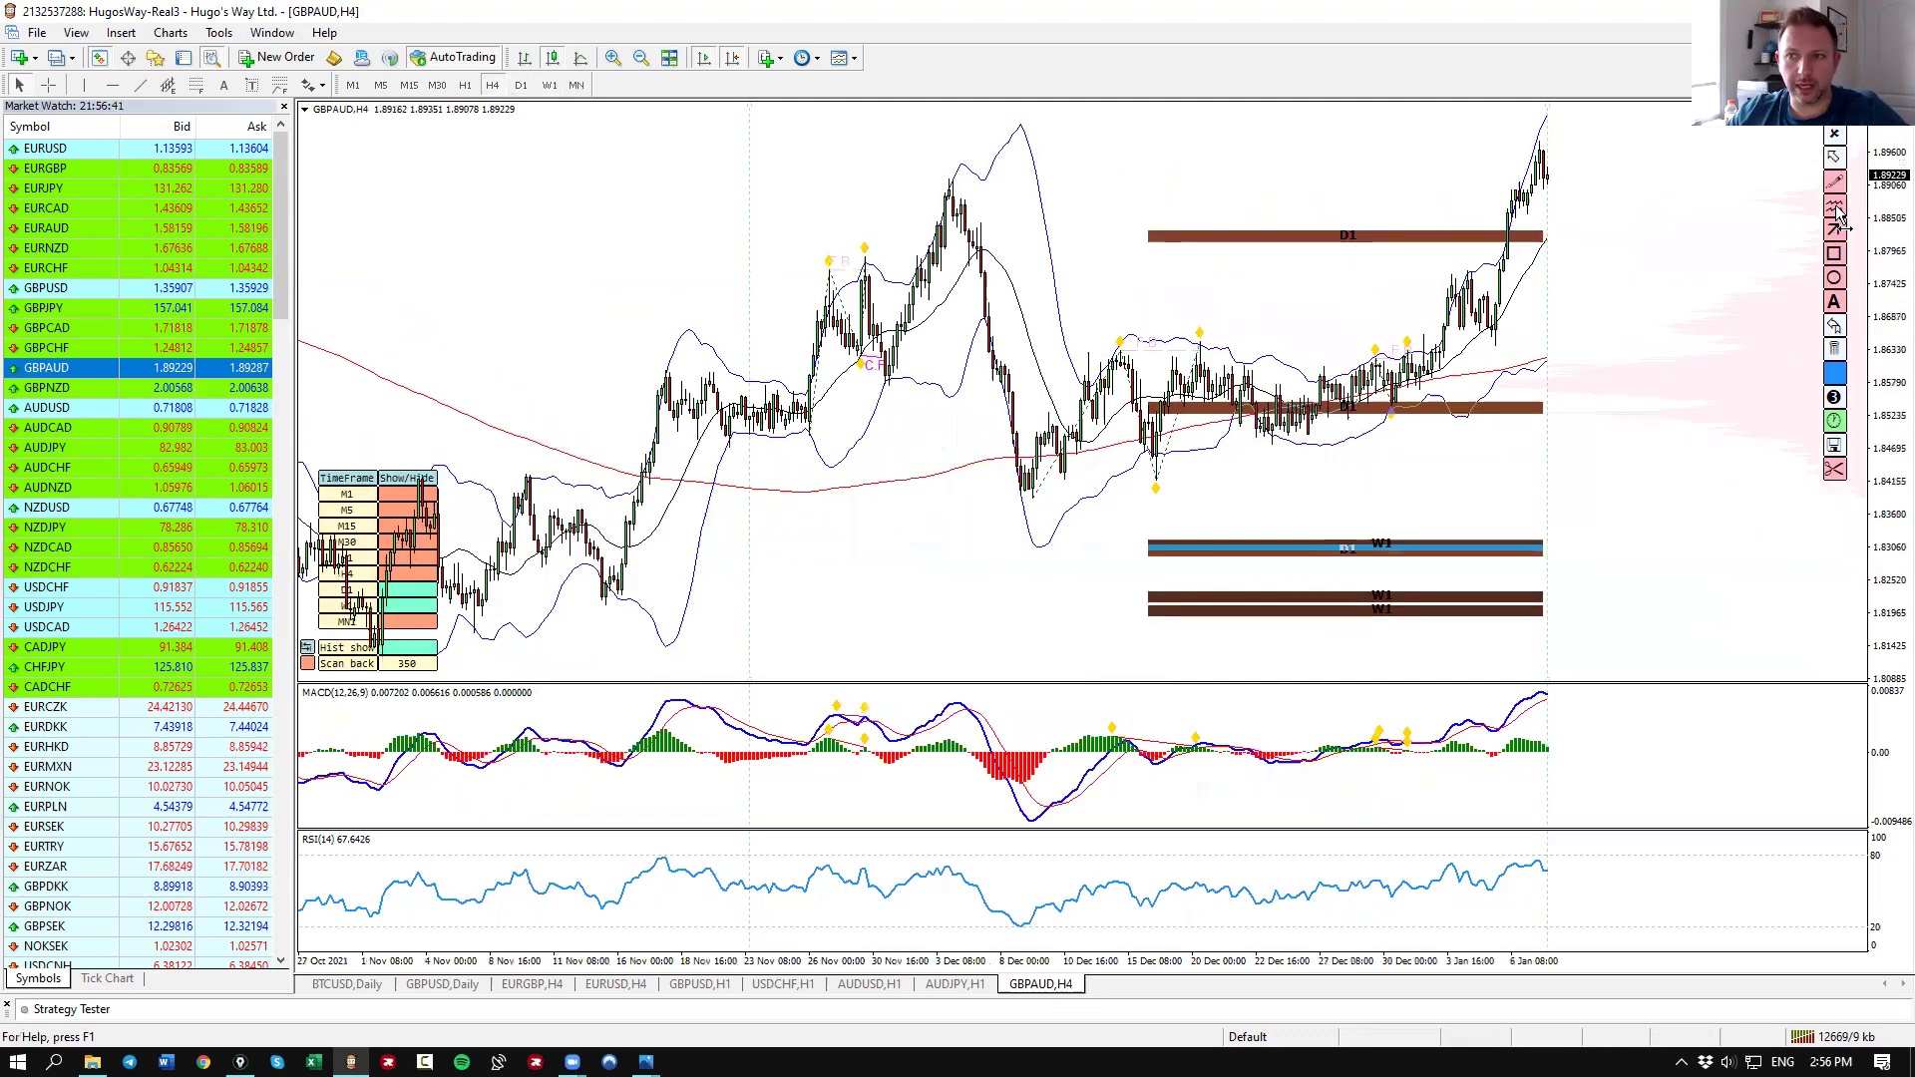
pyautogui.moveTo(1145, 488)
pyautogui.mouseDown()
pyautogui.moveTo(1195, 391)
pyautogui.moveTo(1286, 444)
pyautogui.moveTo(1416, 329)
pyautogui.moveTo(1492, 317)
pyautogui.moveTo(1548, 146)
pyautogui.moveTo(1612, 249)
pyautogui.mouseUp()
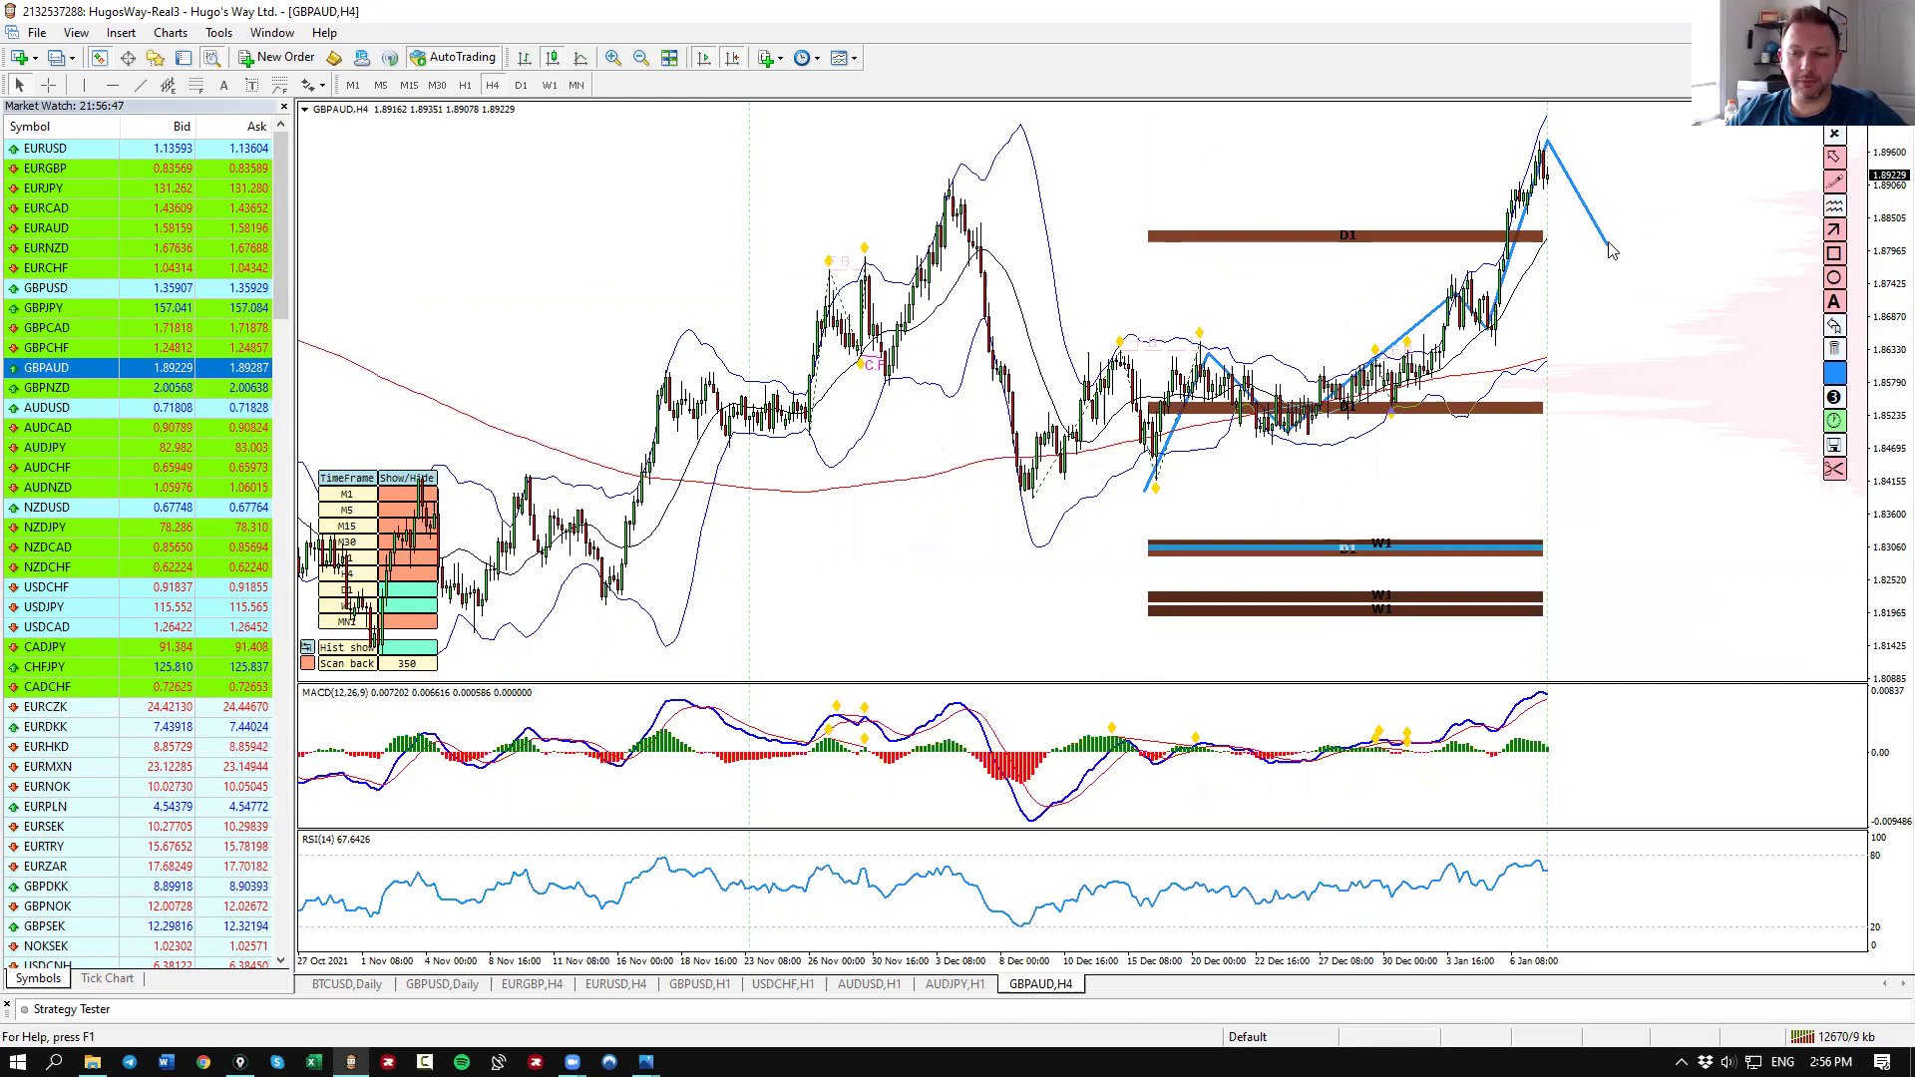
pyautogui.moveTo(1155, 764)
pyautogui.mouseDown()
pyautogui.moveTo(1612, 791)
pyautogui.moveTo(1605, 744)
pyautogui.mouseUp()
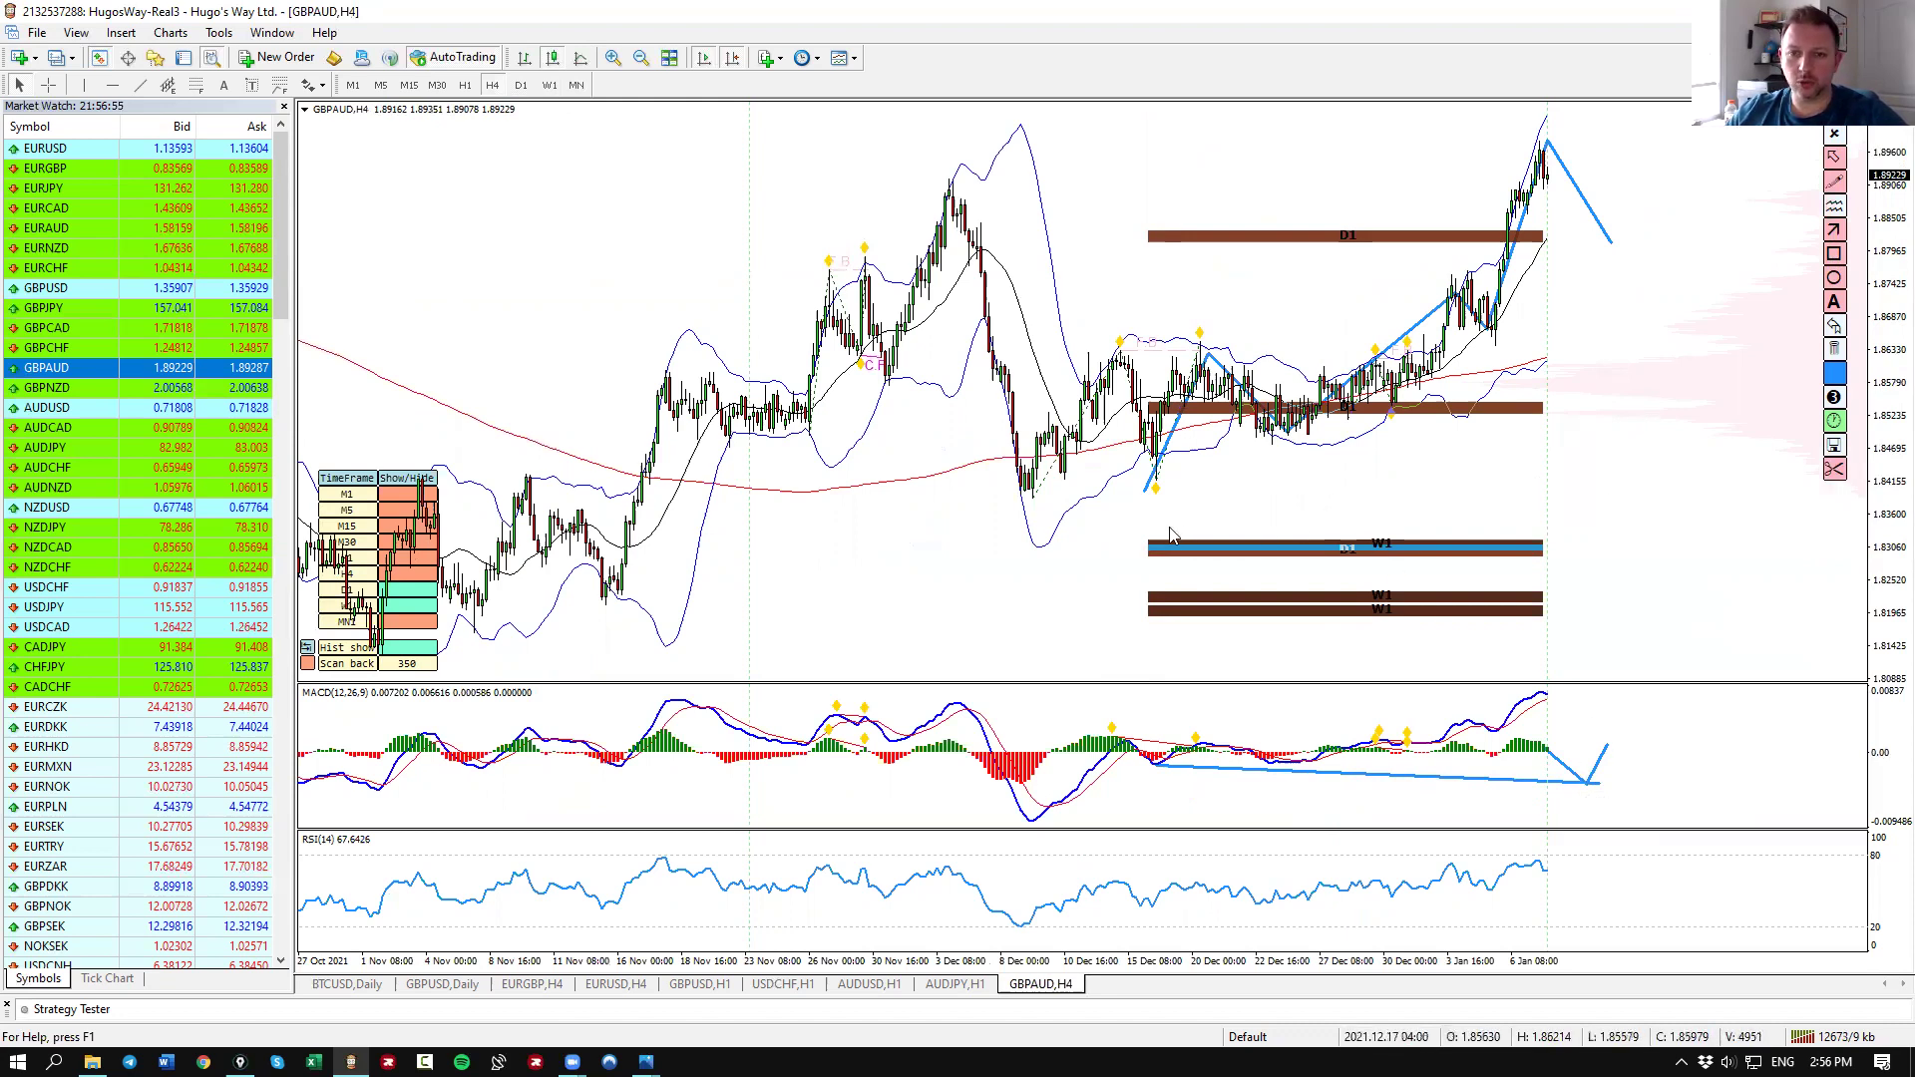
pyautogui.moveTo(1267, 446); pyautogui.dragTo(1486, 334)
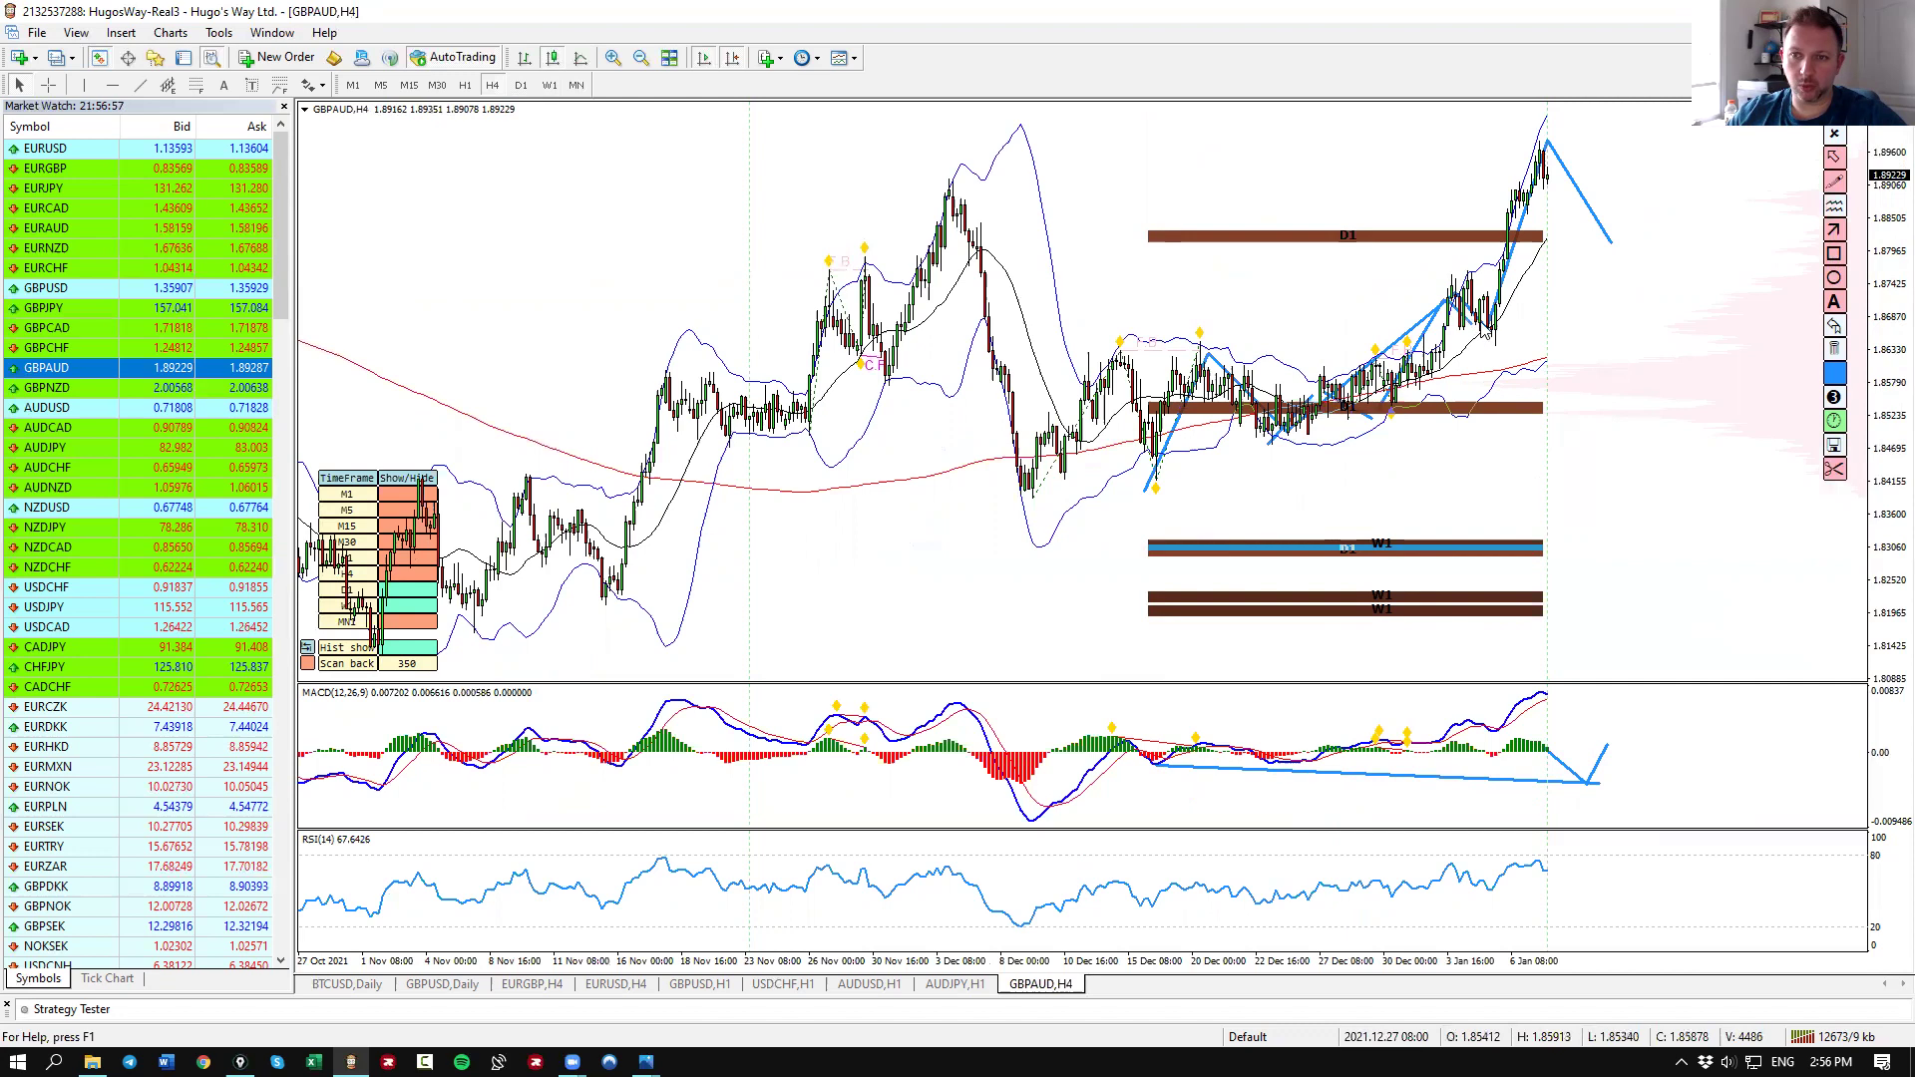
pyautogui.moveTo(1157, 765); pyautogui.dragTo(1600, 783)
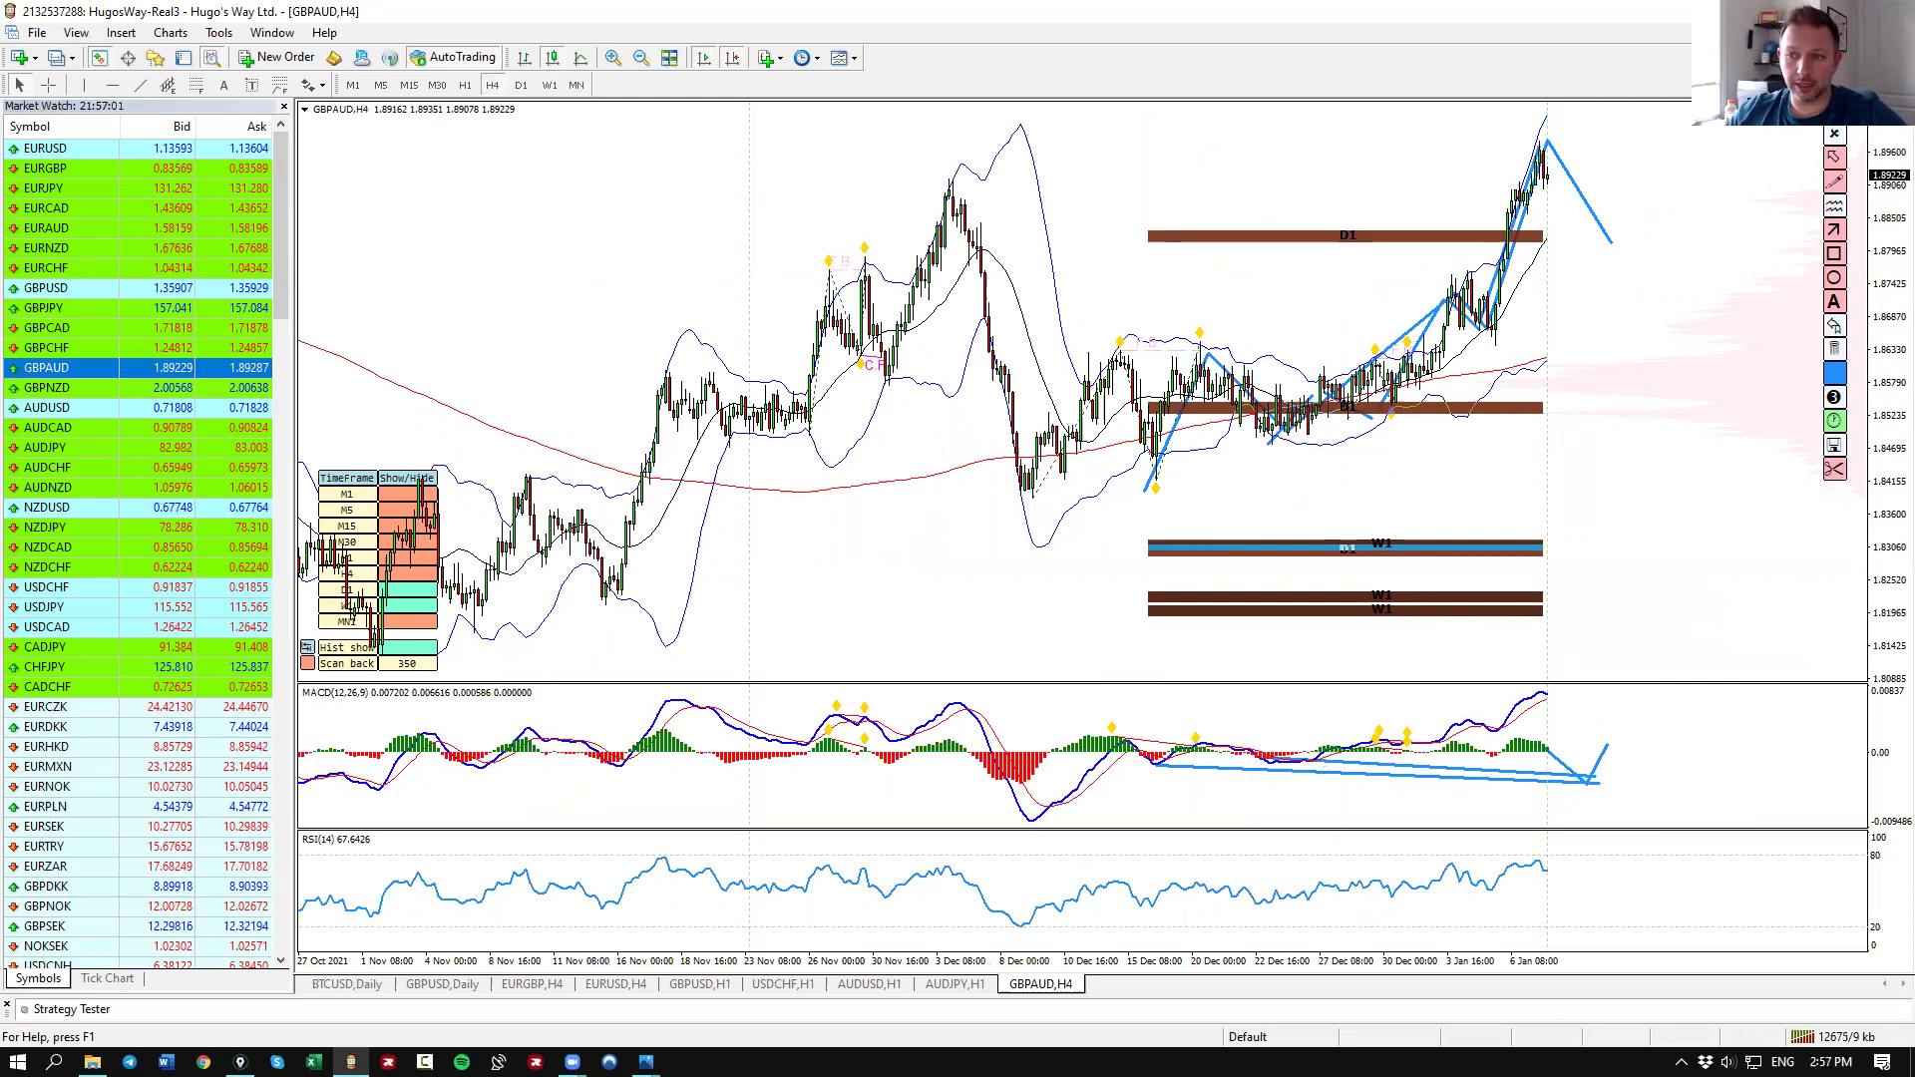
pyautogui.click(1833, 348)
# Sketch a projected dip-then-rally, a high line and MACD dip, erase them, and rescale the price axis.
pyautogui.moveTo(1574, 190); pyautogui.dragTo(1624, 248)
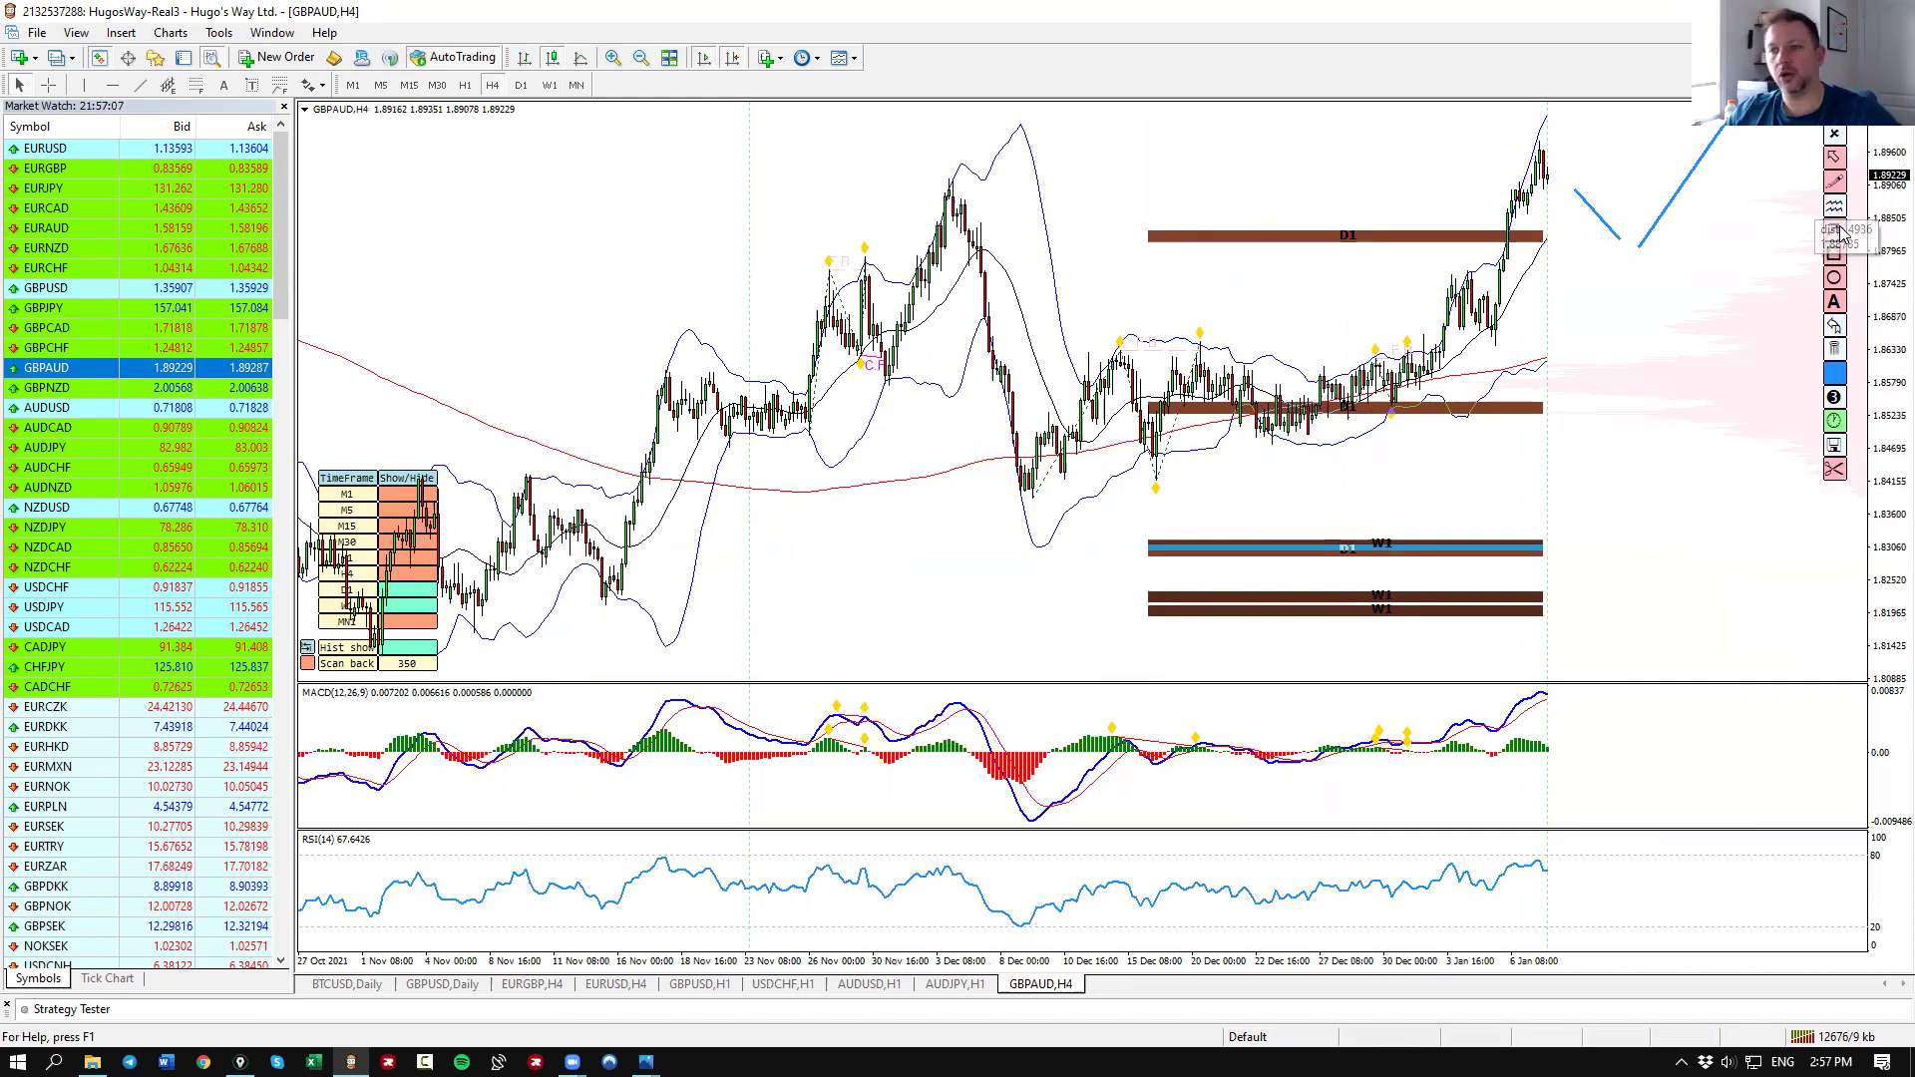
pyautogui.click(1835, 355)
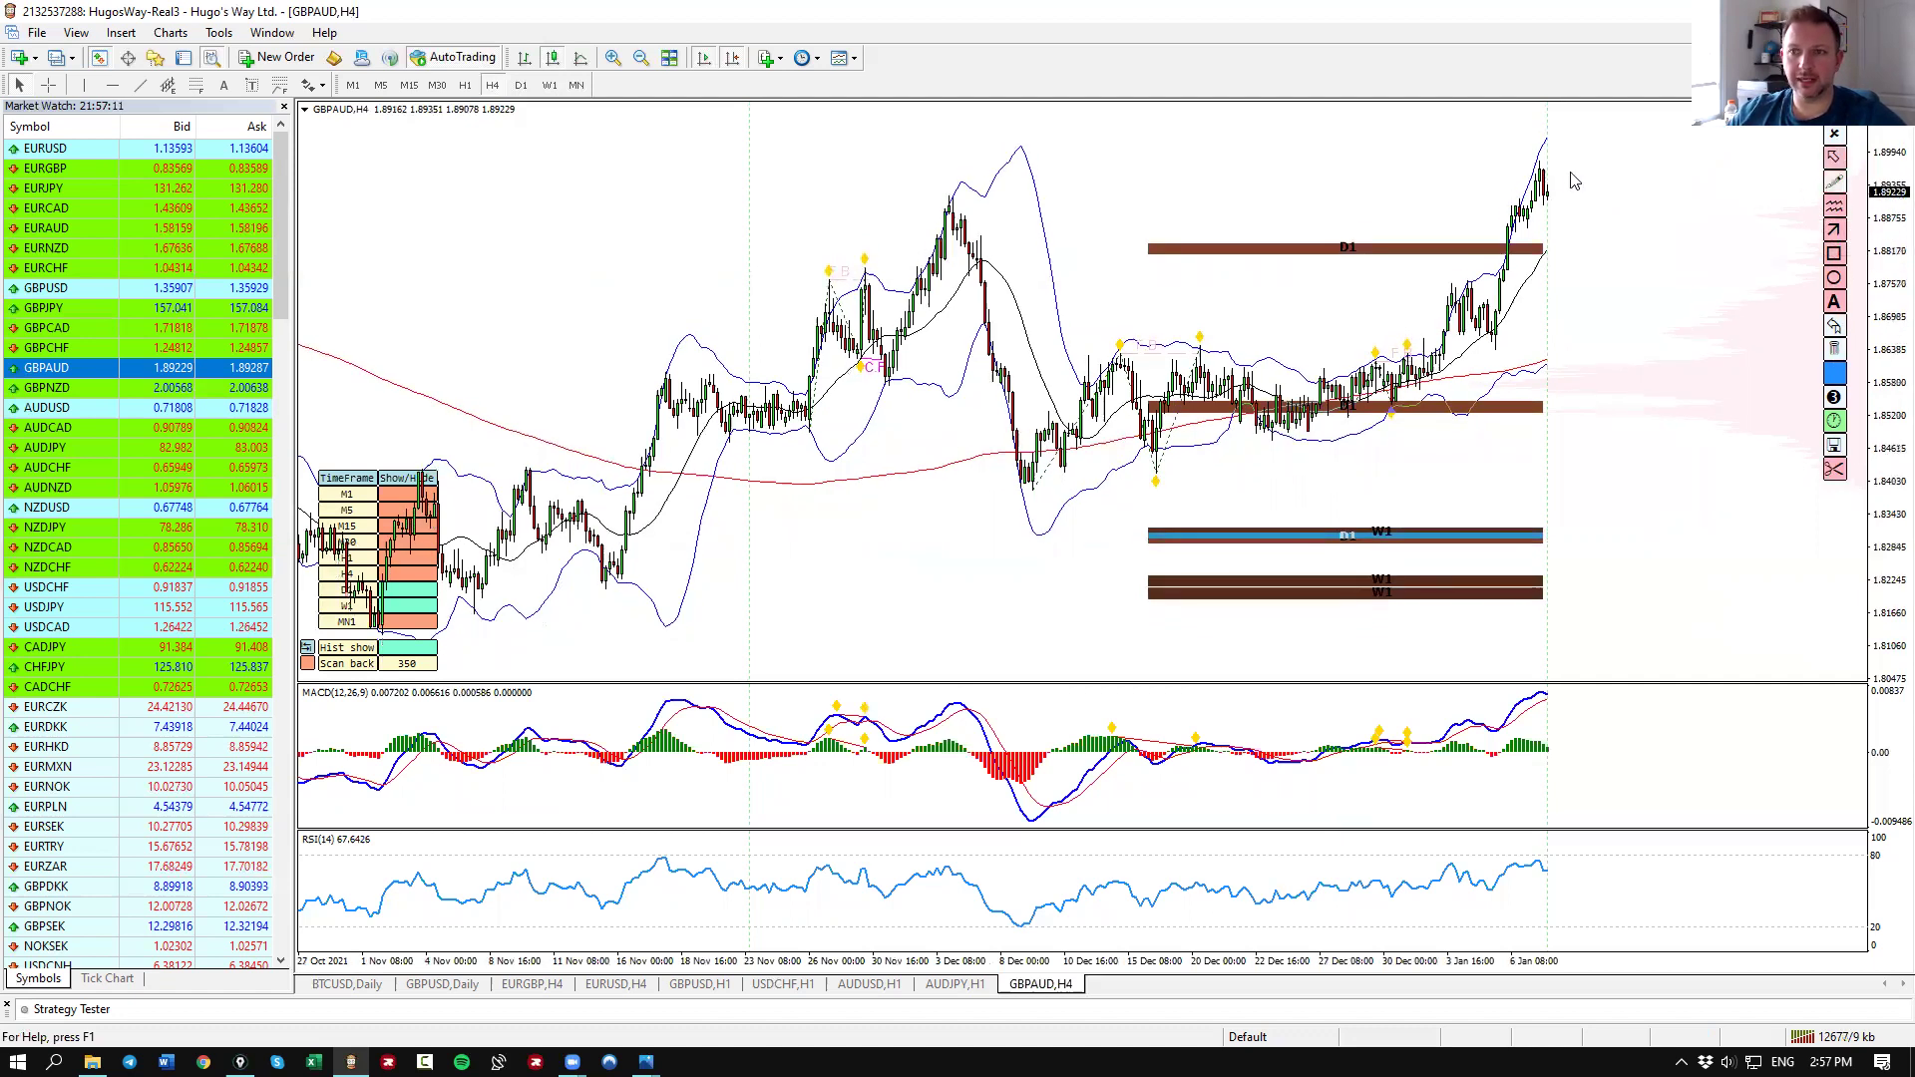
pyautogui.moveTo(1546, 182)
pyautogui.mouseDown()
pyautogui.moveTo(1643, 171)
pyautogui.moveTo(1679, 113)
pyautogui.mouseUp()
pyautogui.moveTo(1535, 130); pyautogui.dragTo(1676, 106)
pyautogui.moveTo(1502, 701)
pyautogui.mouseDown()
pyautogui.moveTo(1606, 755)
pyautogui.moveTo(1684, 728)
pyautogui.moveTo(1704, 758)
pyautogui.mouseUp()
pyautogui.moveTo(1583, 702); pyautogui.dragTo(1699, 721)
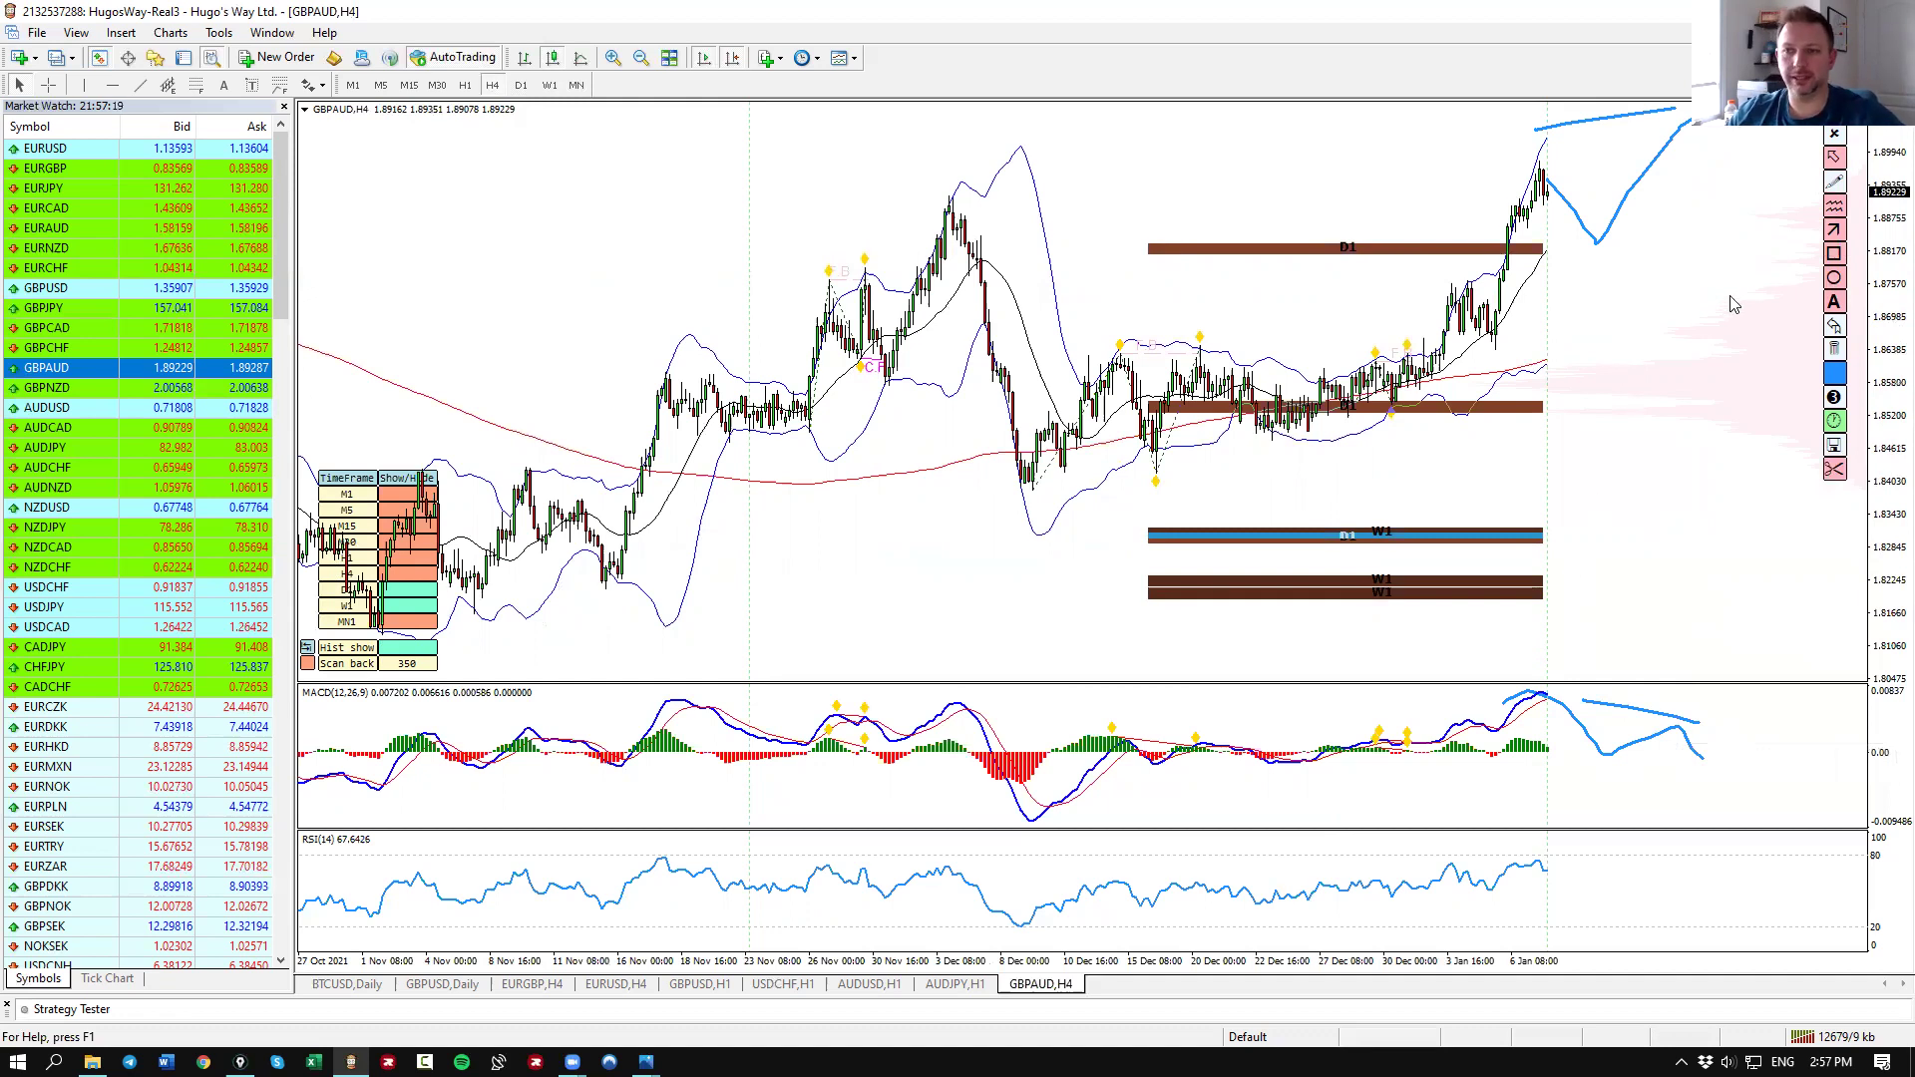
pyautogui.click(1836, 351)
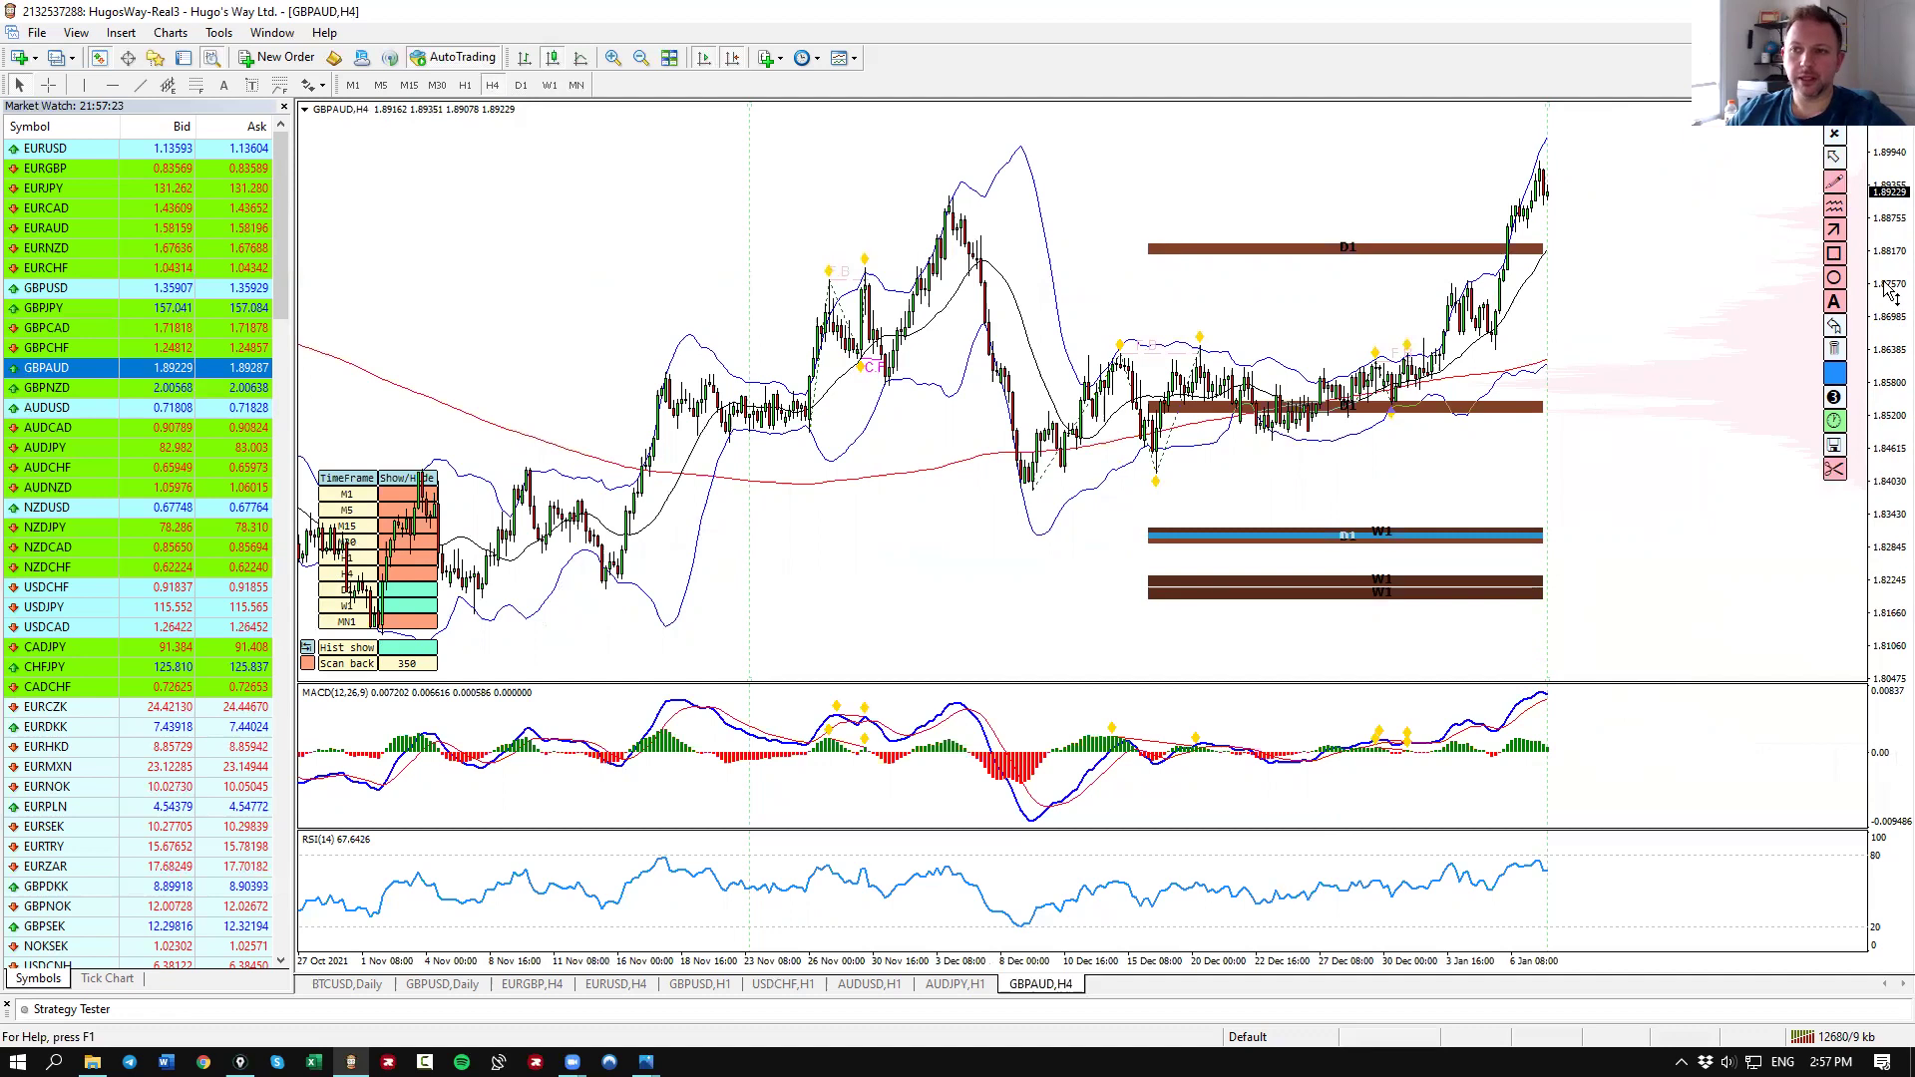
pyautogui.moveTo(1888, 289); pyautogui.dragTo(1888, 304)
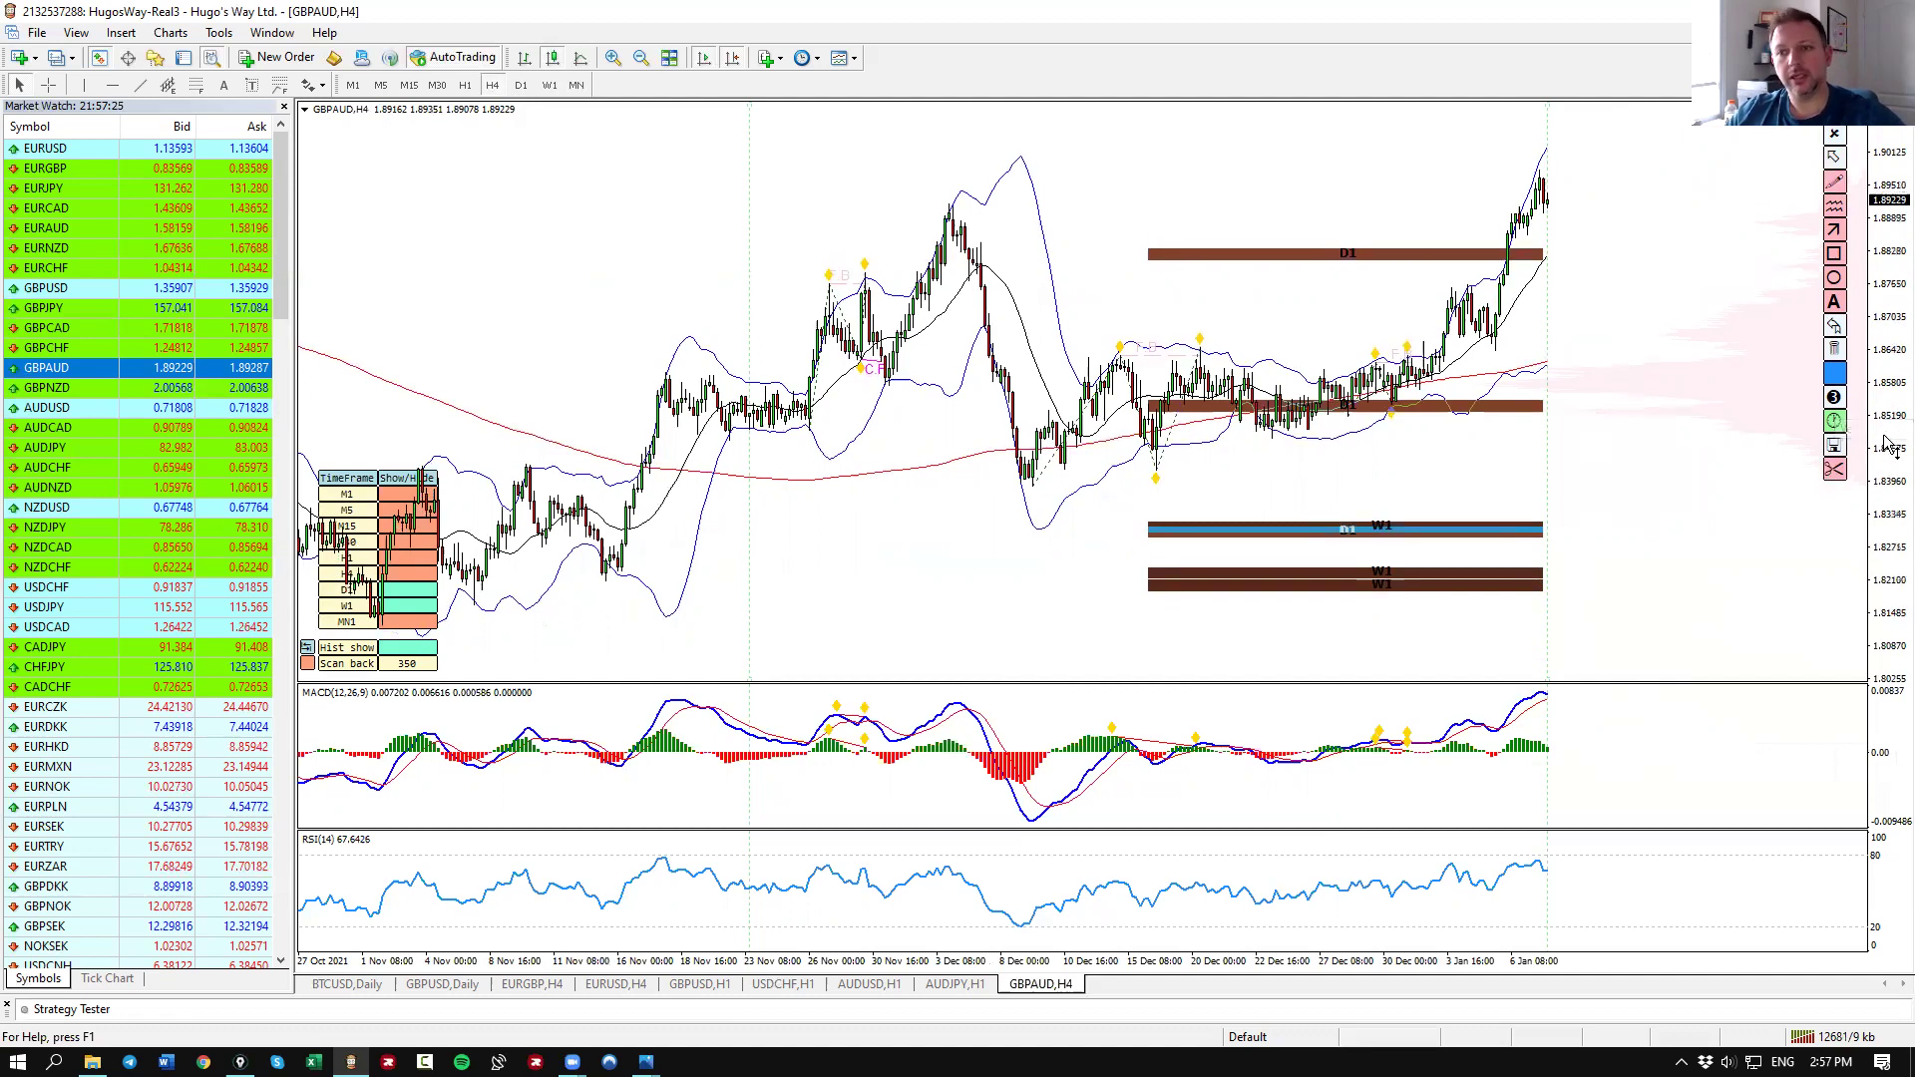
pyautogui.moveTo(1890, 439); pyautogui.dragTo(1890, 399)
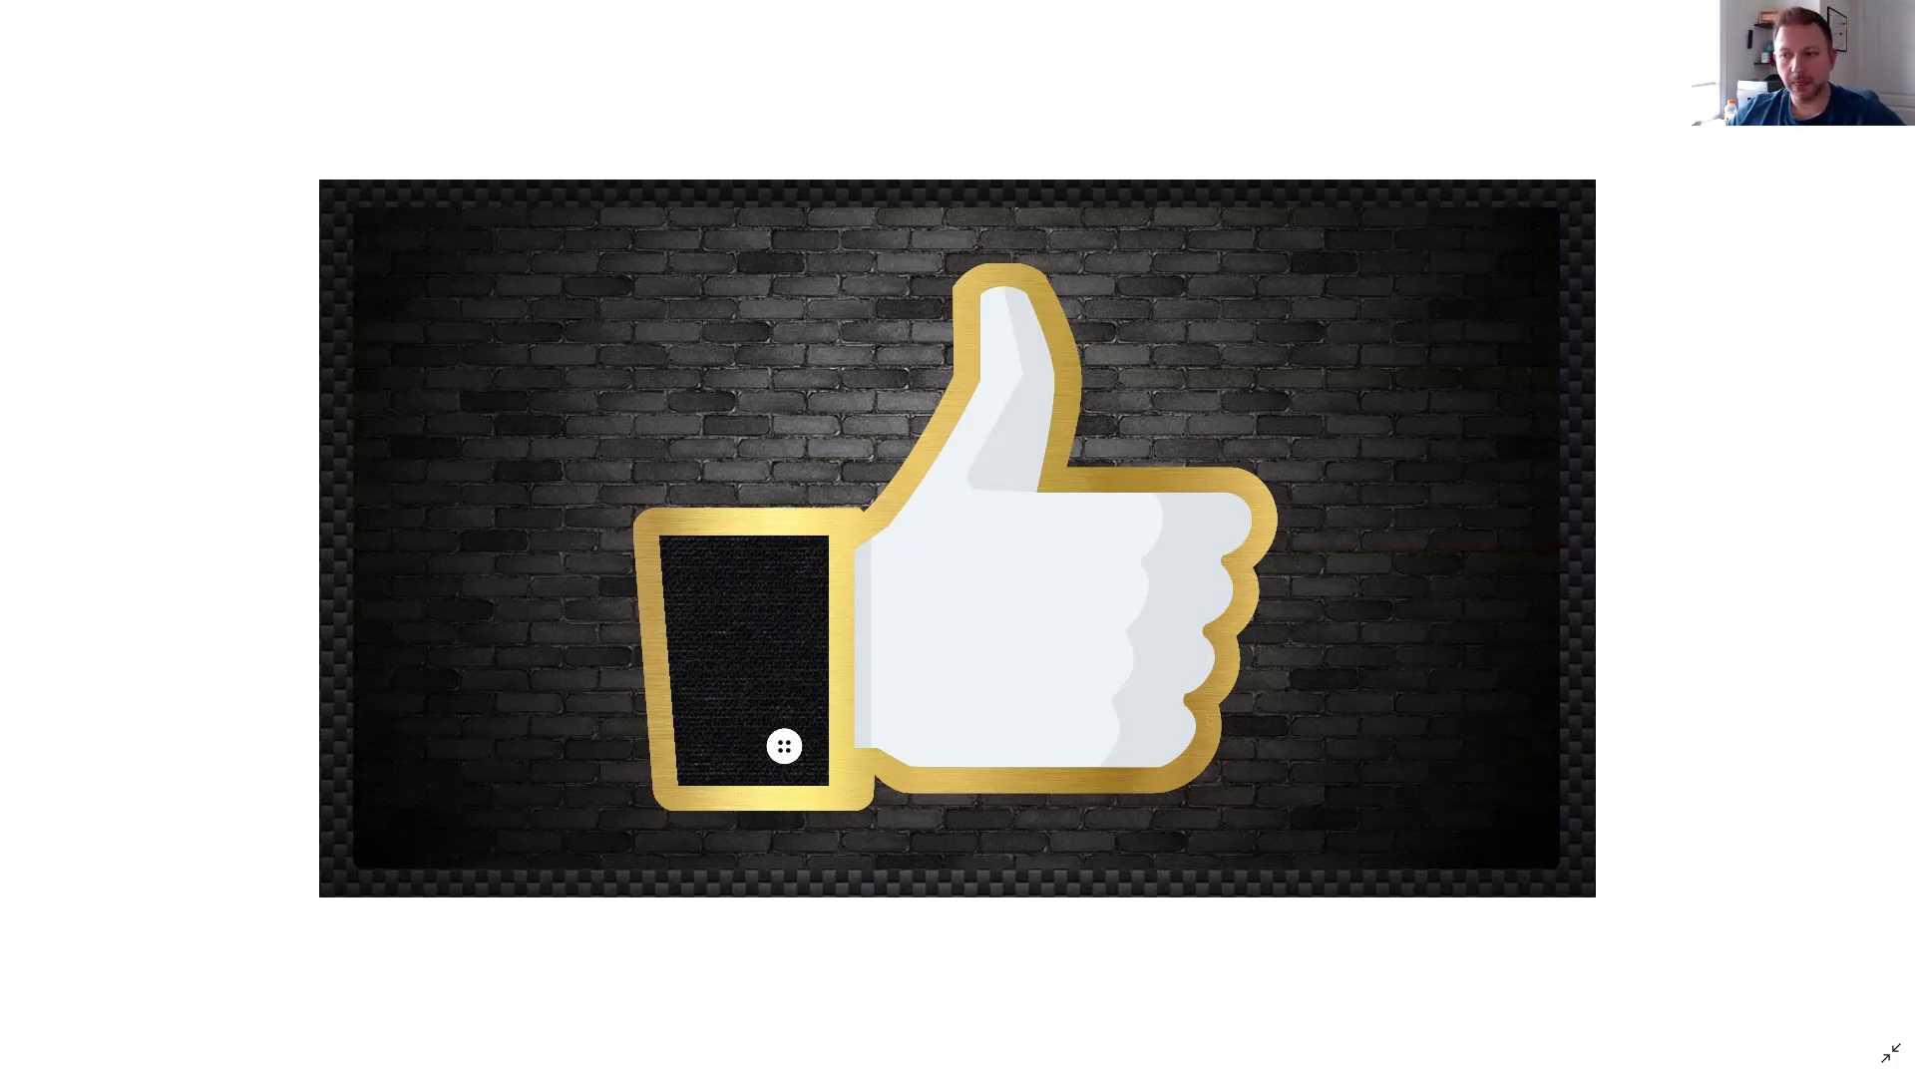
pyautogui.hotkey('alt', 'Tab')
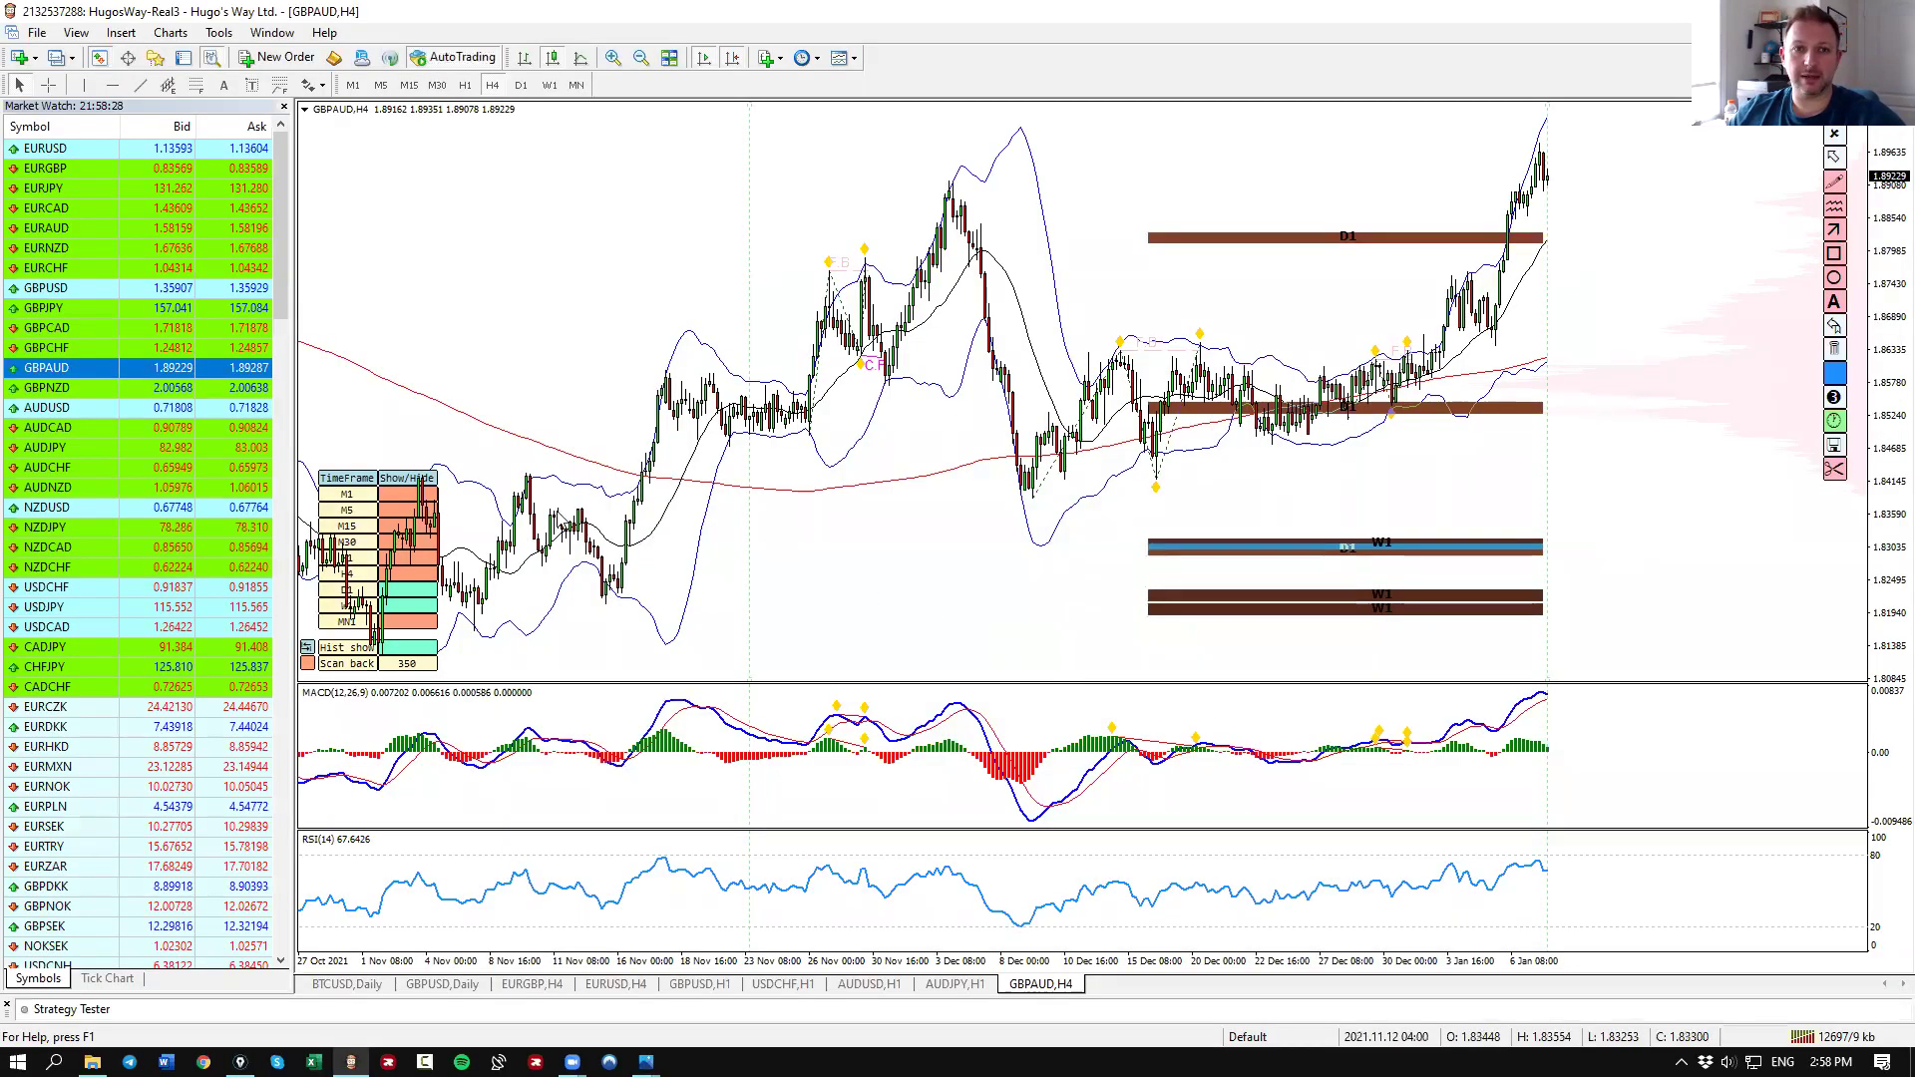
# On the BTCUSD daily chart, box the support zone and circle the latest candle, then clear it.
pyautogui.click(348, 981)
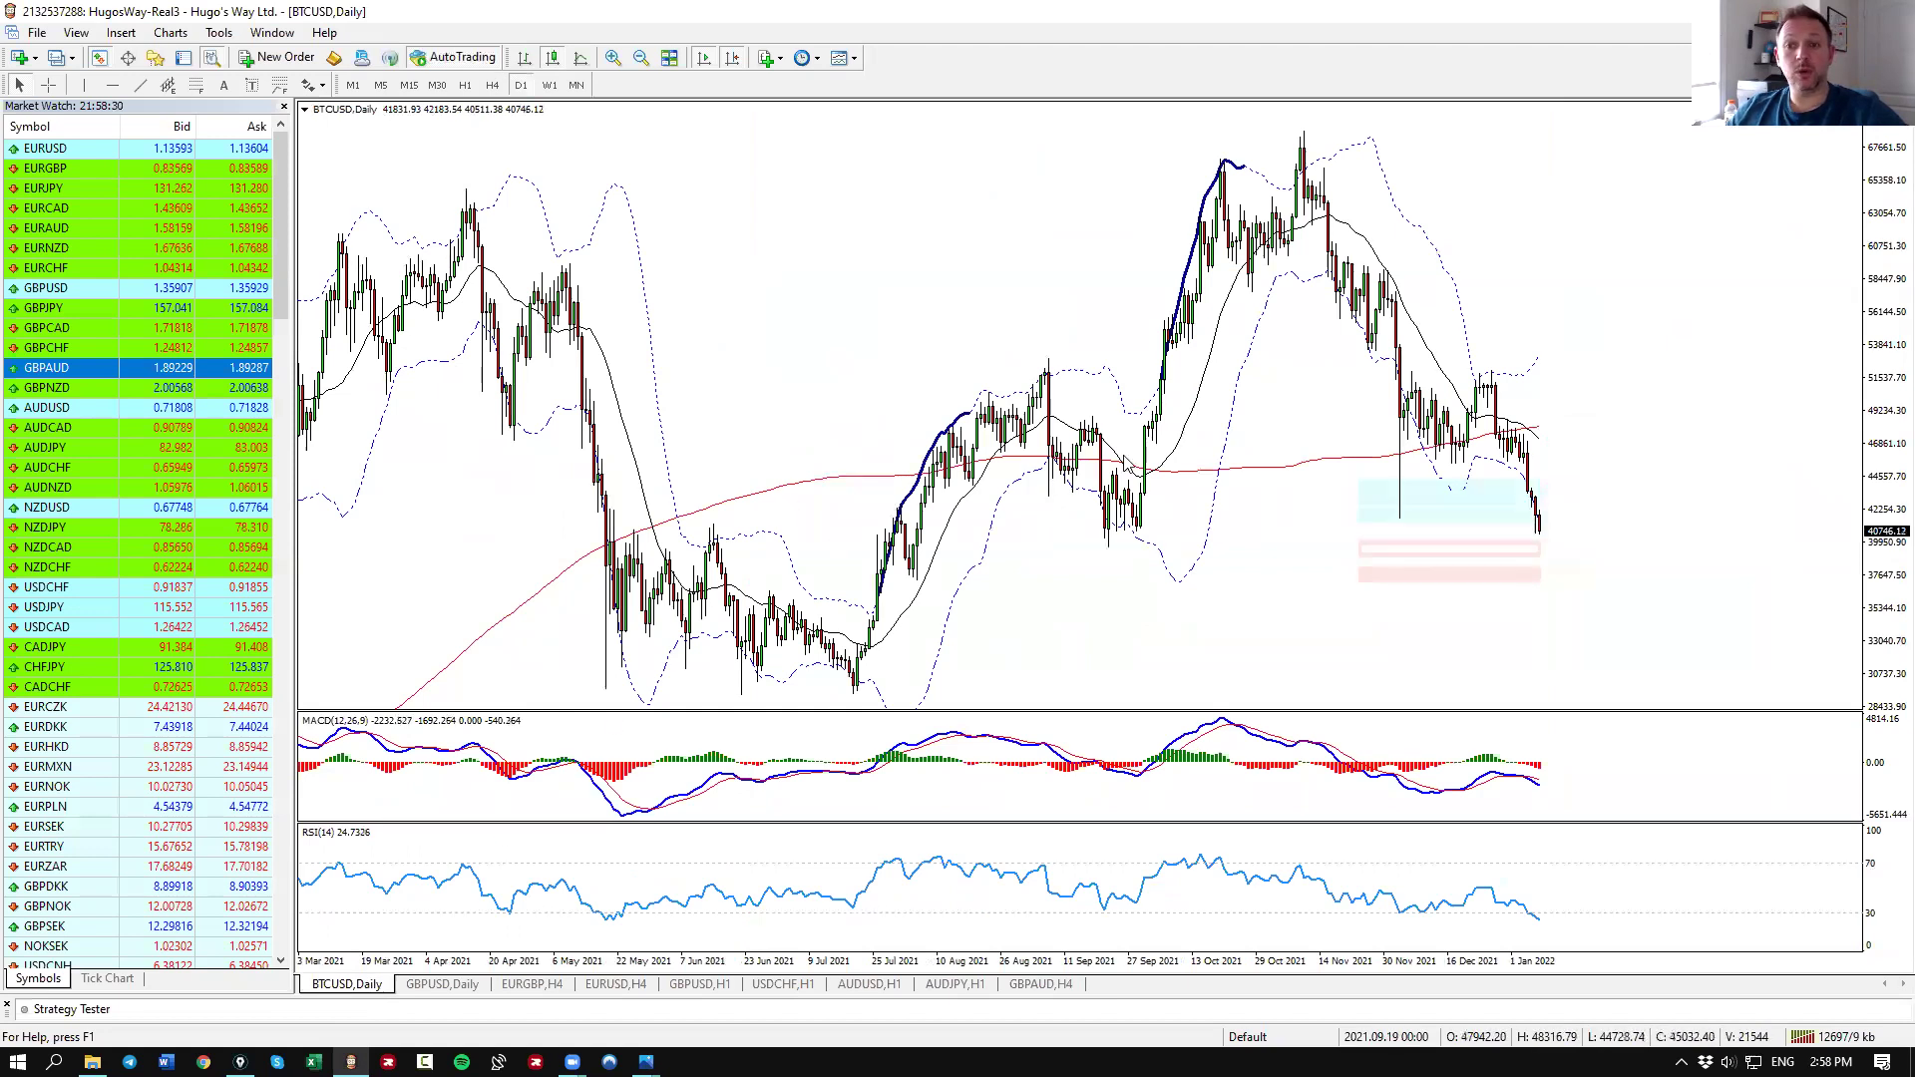
pyautogui.hotkey('alt', 'Tab')
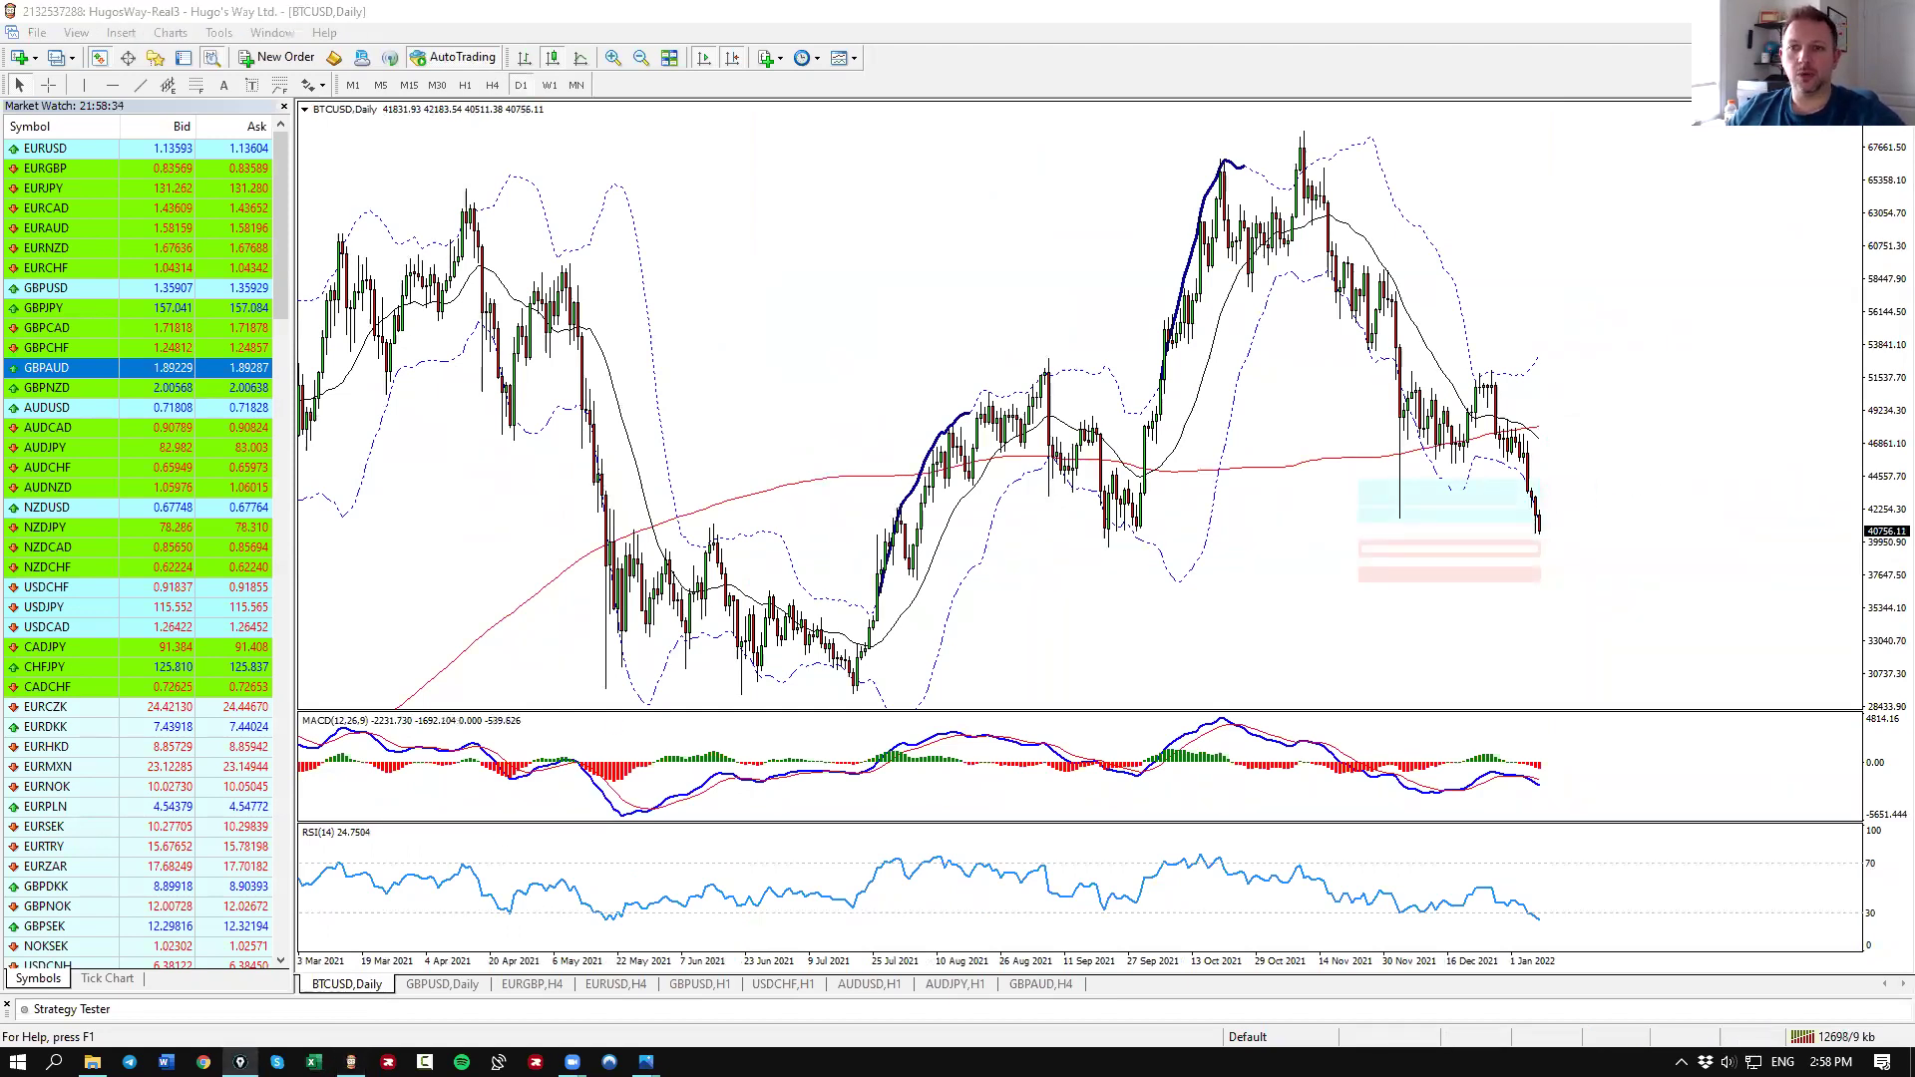
pyautogui.moveTo(1085, 526); pyautogui.dragTo(1688, 560)
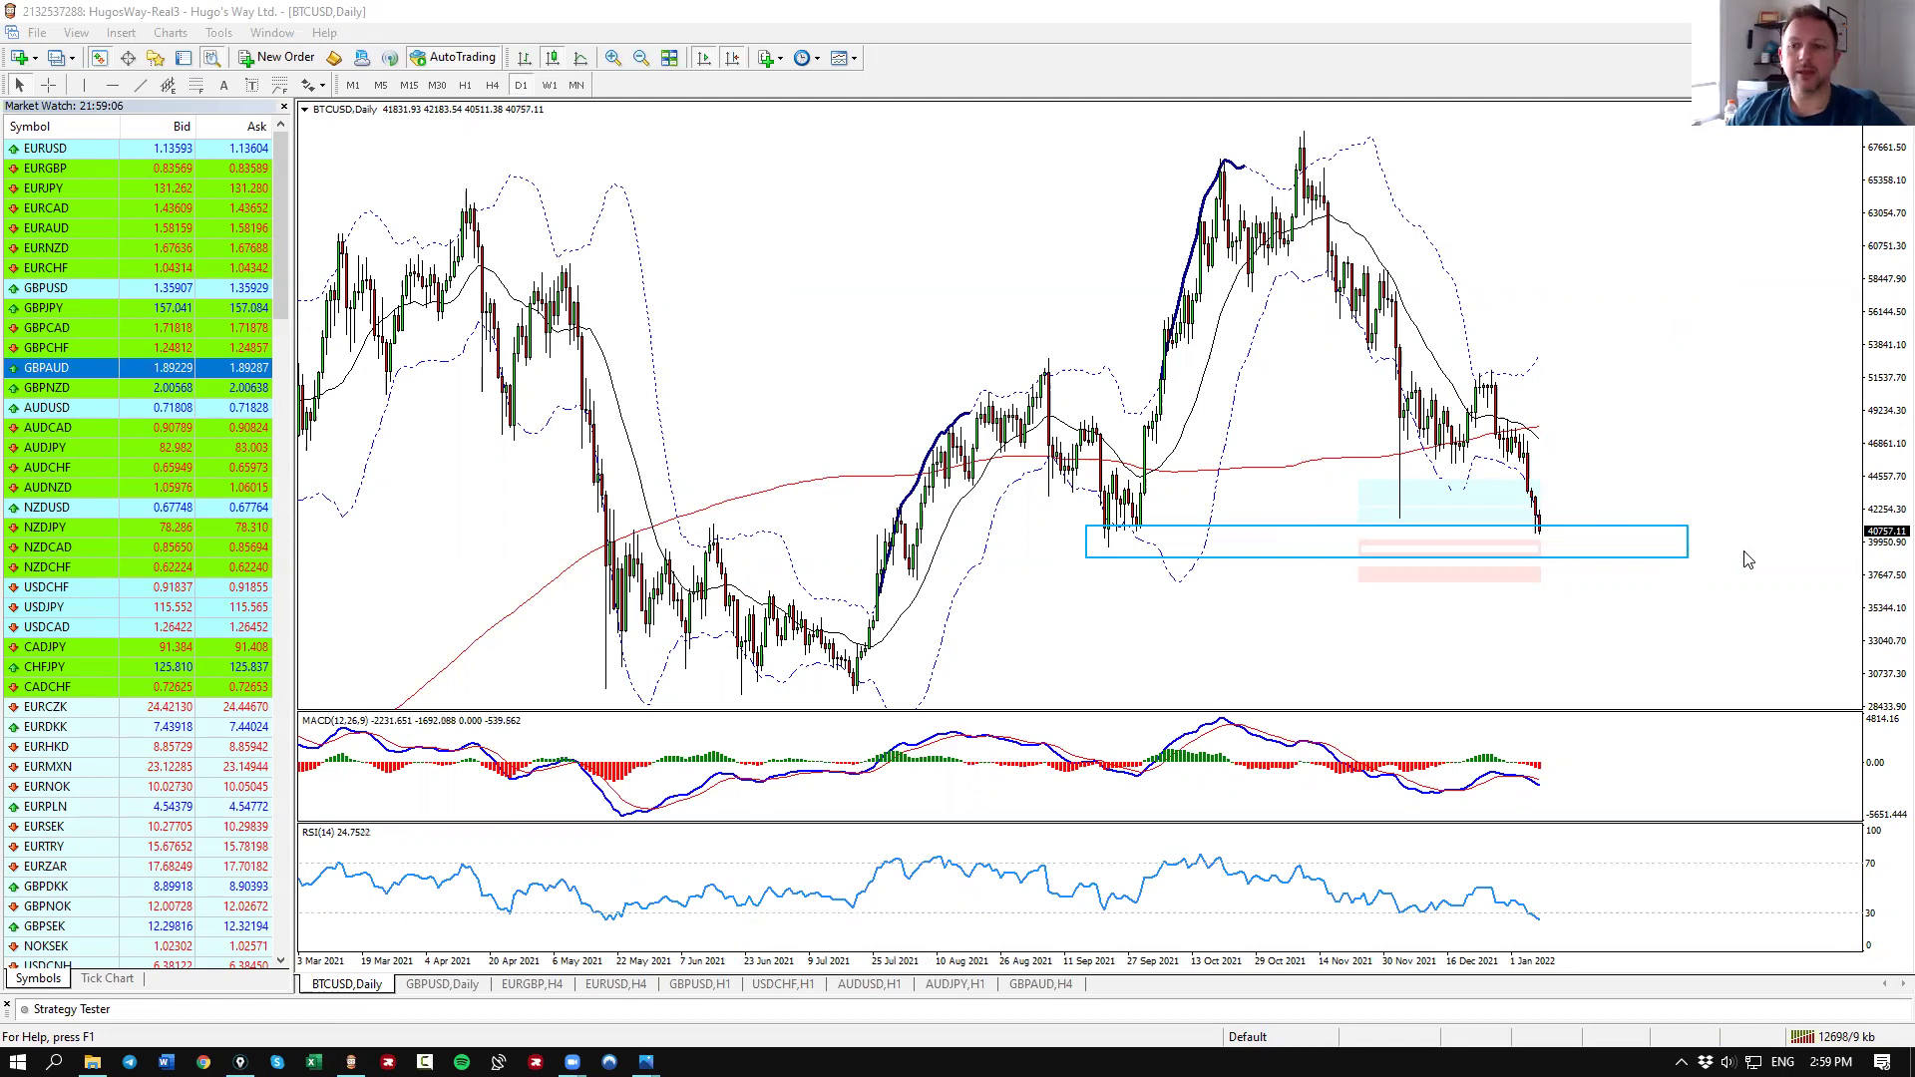
pyautogui.moveTo(1599, 551)
pyautogui.mouseDown()
pyautogui.moveTo(1561, 517)
pyautogui.moveTo(1586, 574)
pyautogui.moveTo(1571, 567)
pyautogui.moveTo(1601, 484)
pyautogui.mouseUp()
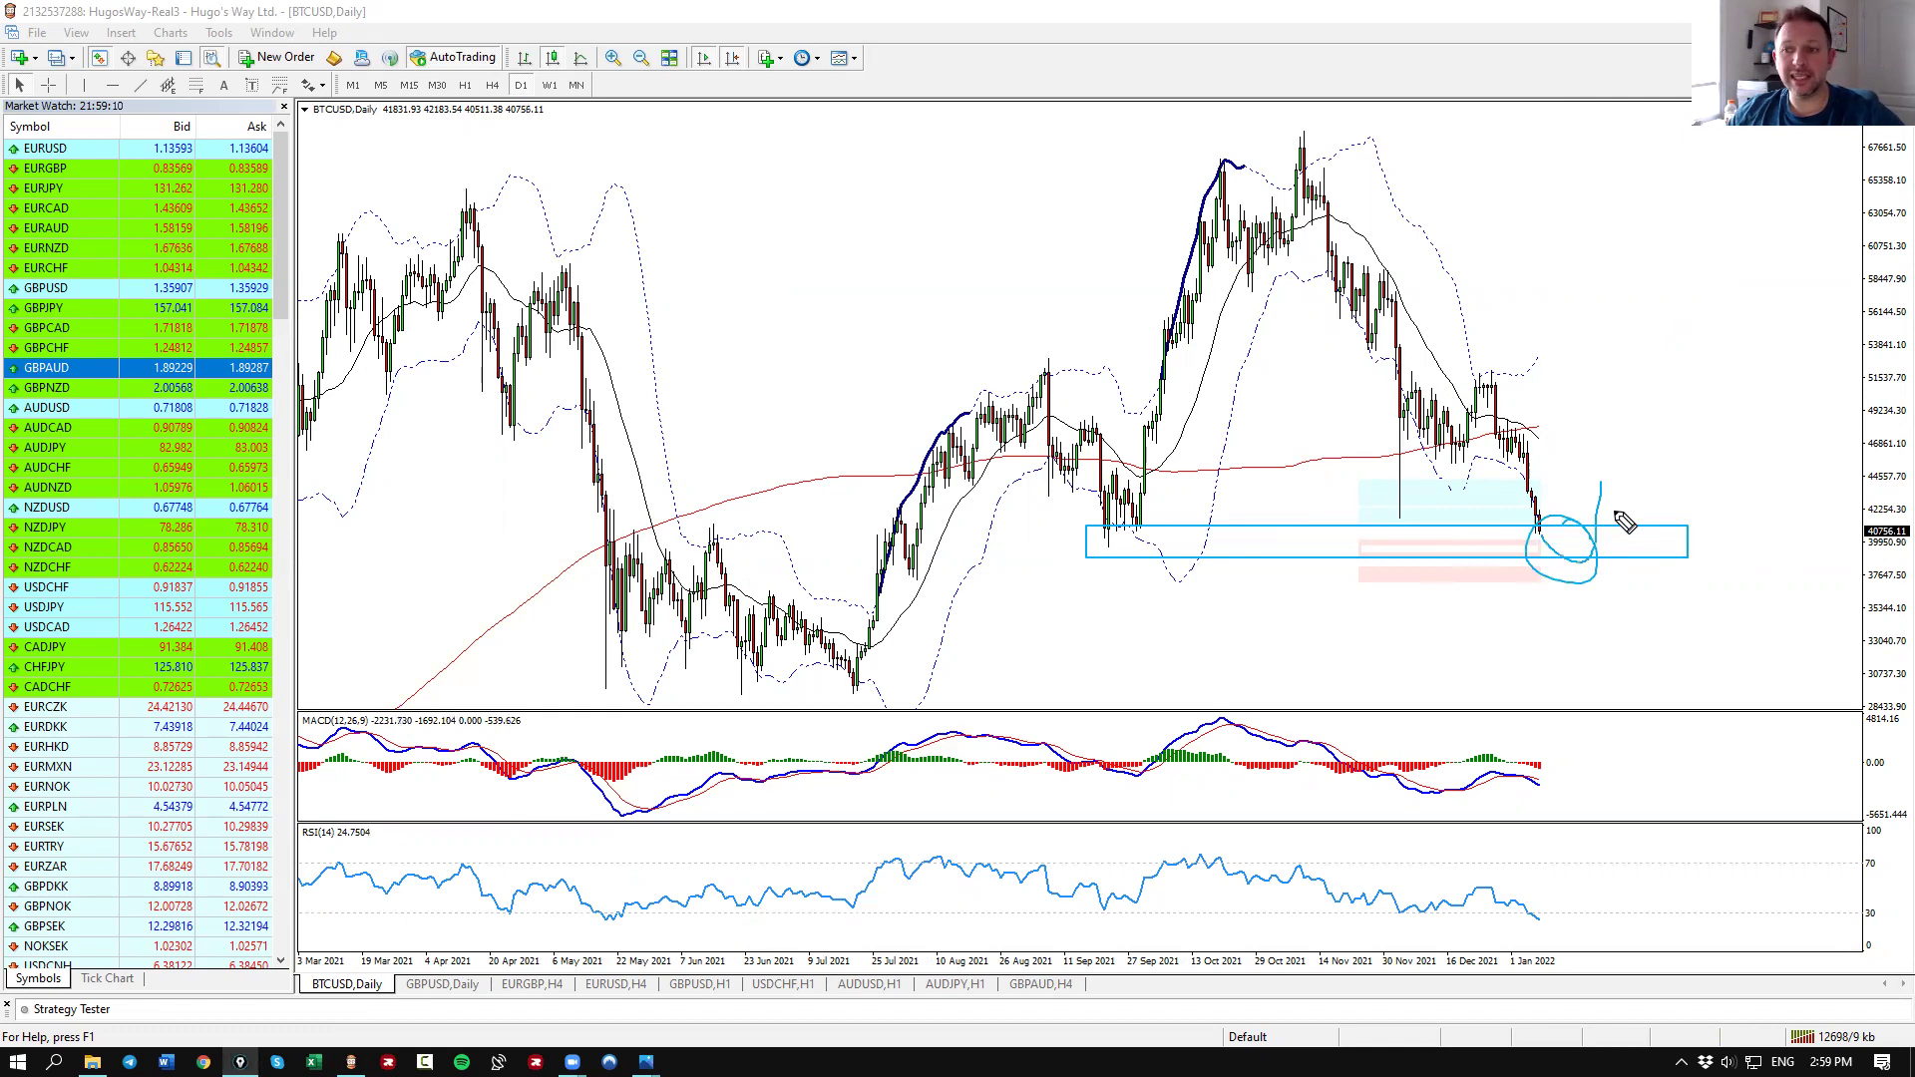
pyautogui.press('Escape')
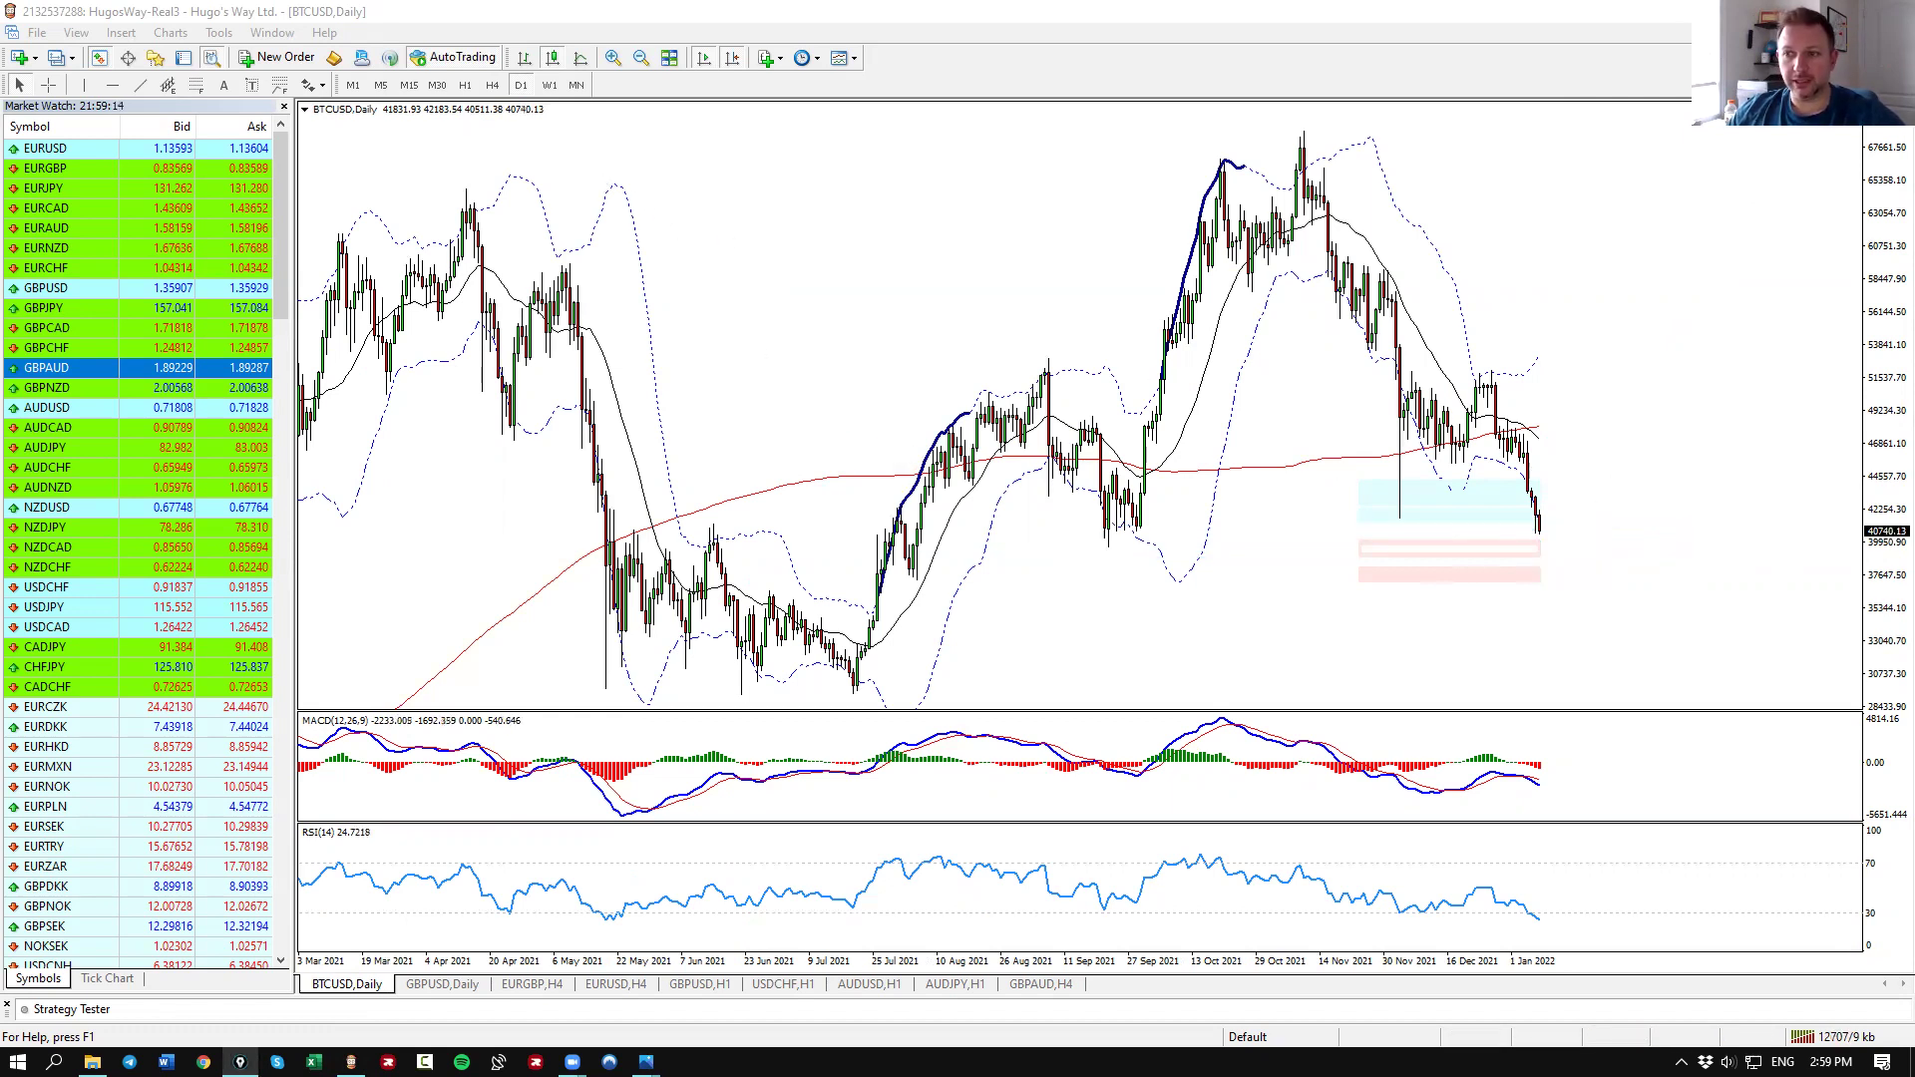
# Draw divergence lines along the lower price lows and rising MACD lows, then clear them.
pyautogui.moveTo(1400, 520); pyautogui.dragTo(1548, 544)
pyautogui.moveTo(1424, 794); pyautogui.dragTo(1566, 787)
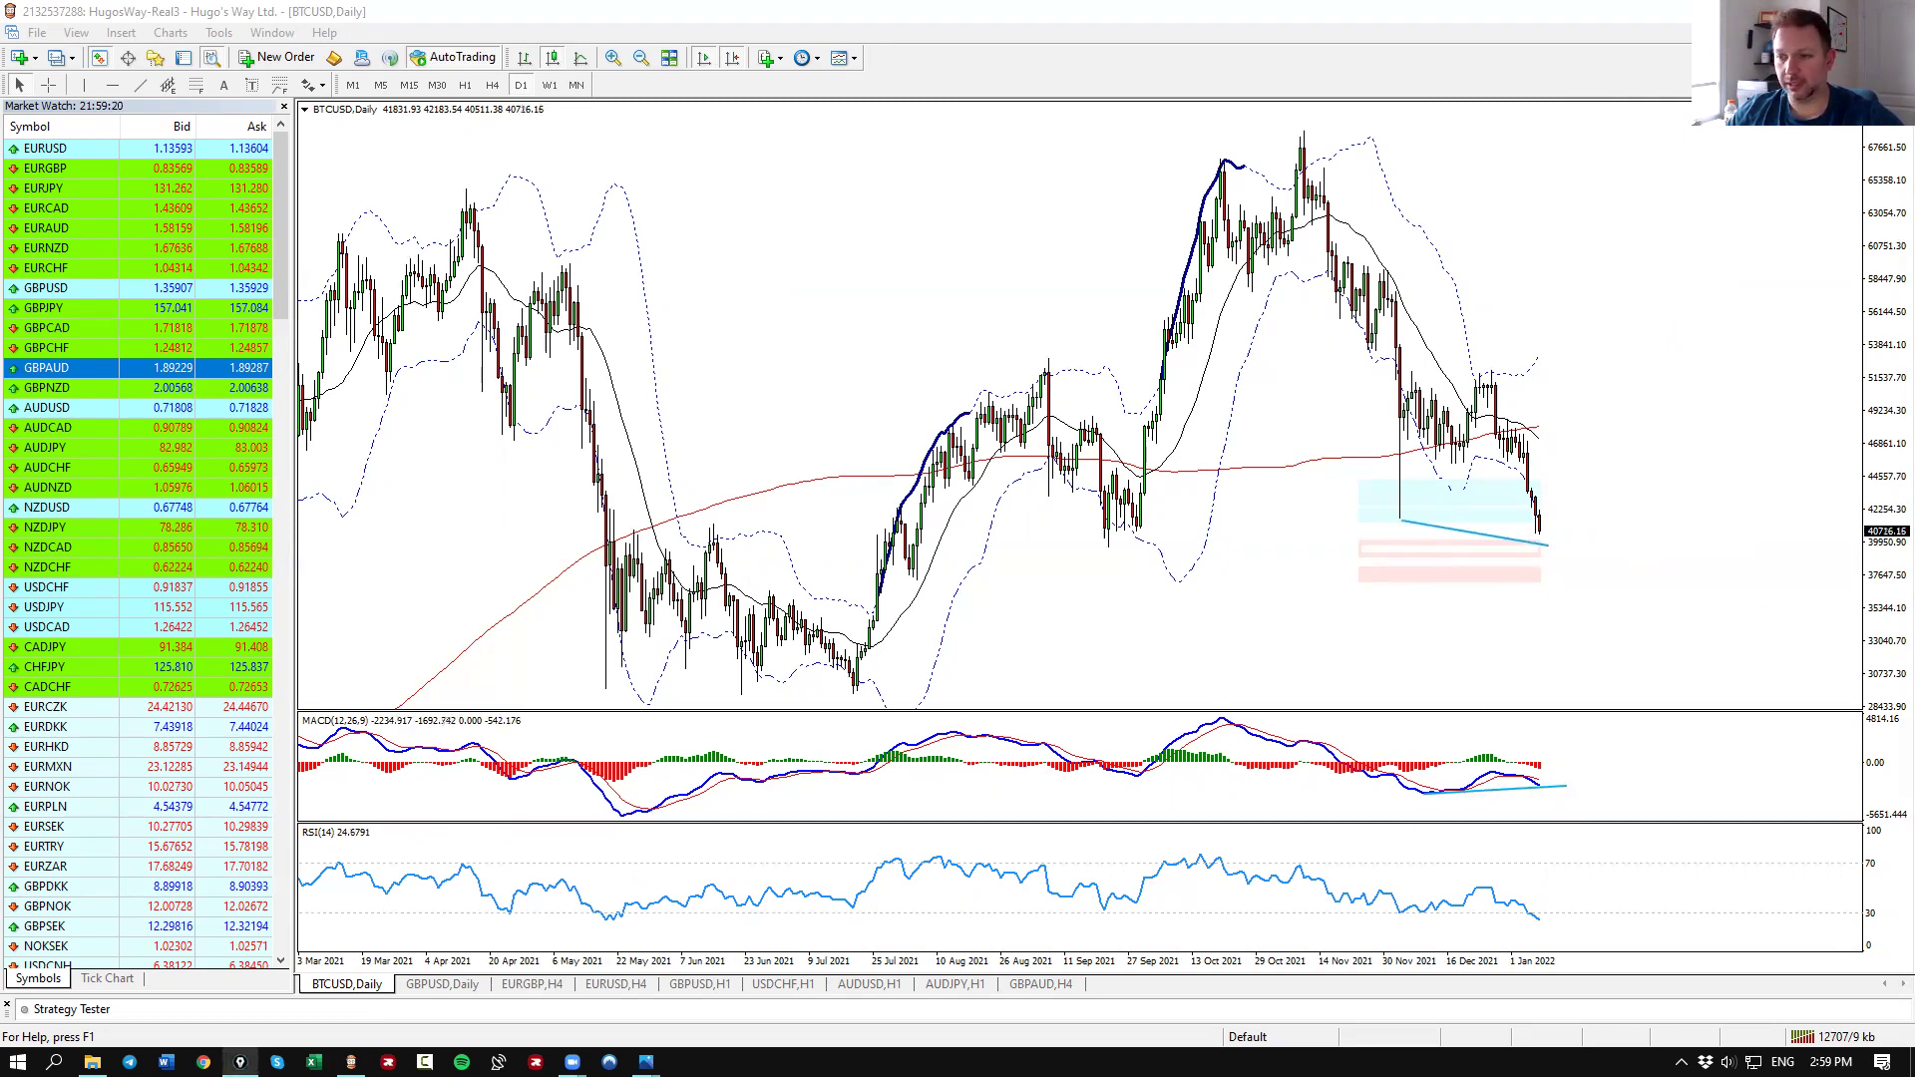
pyautogui.press('BackSpace')
pyautogui.press('BackSpace')
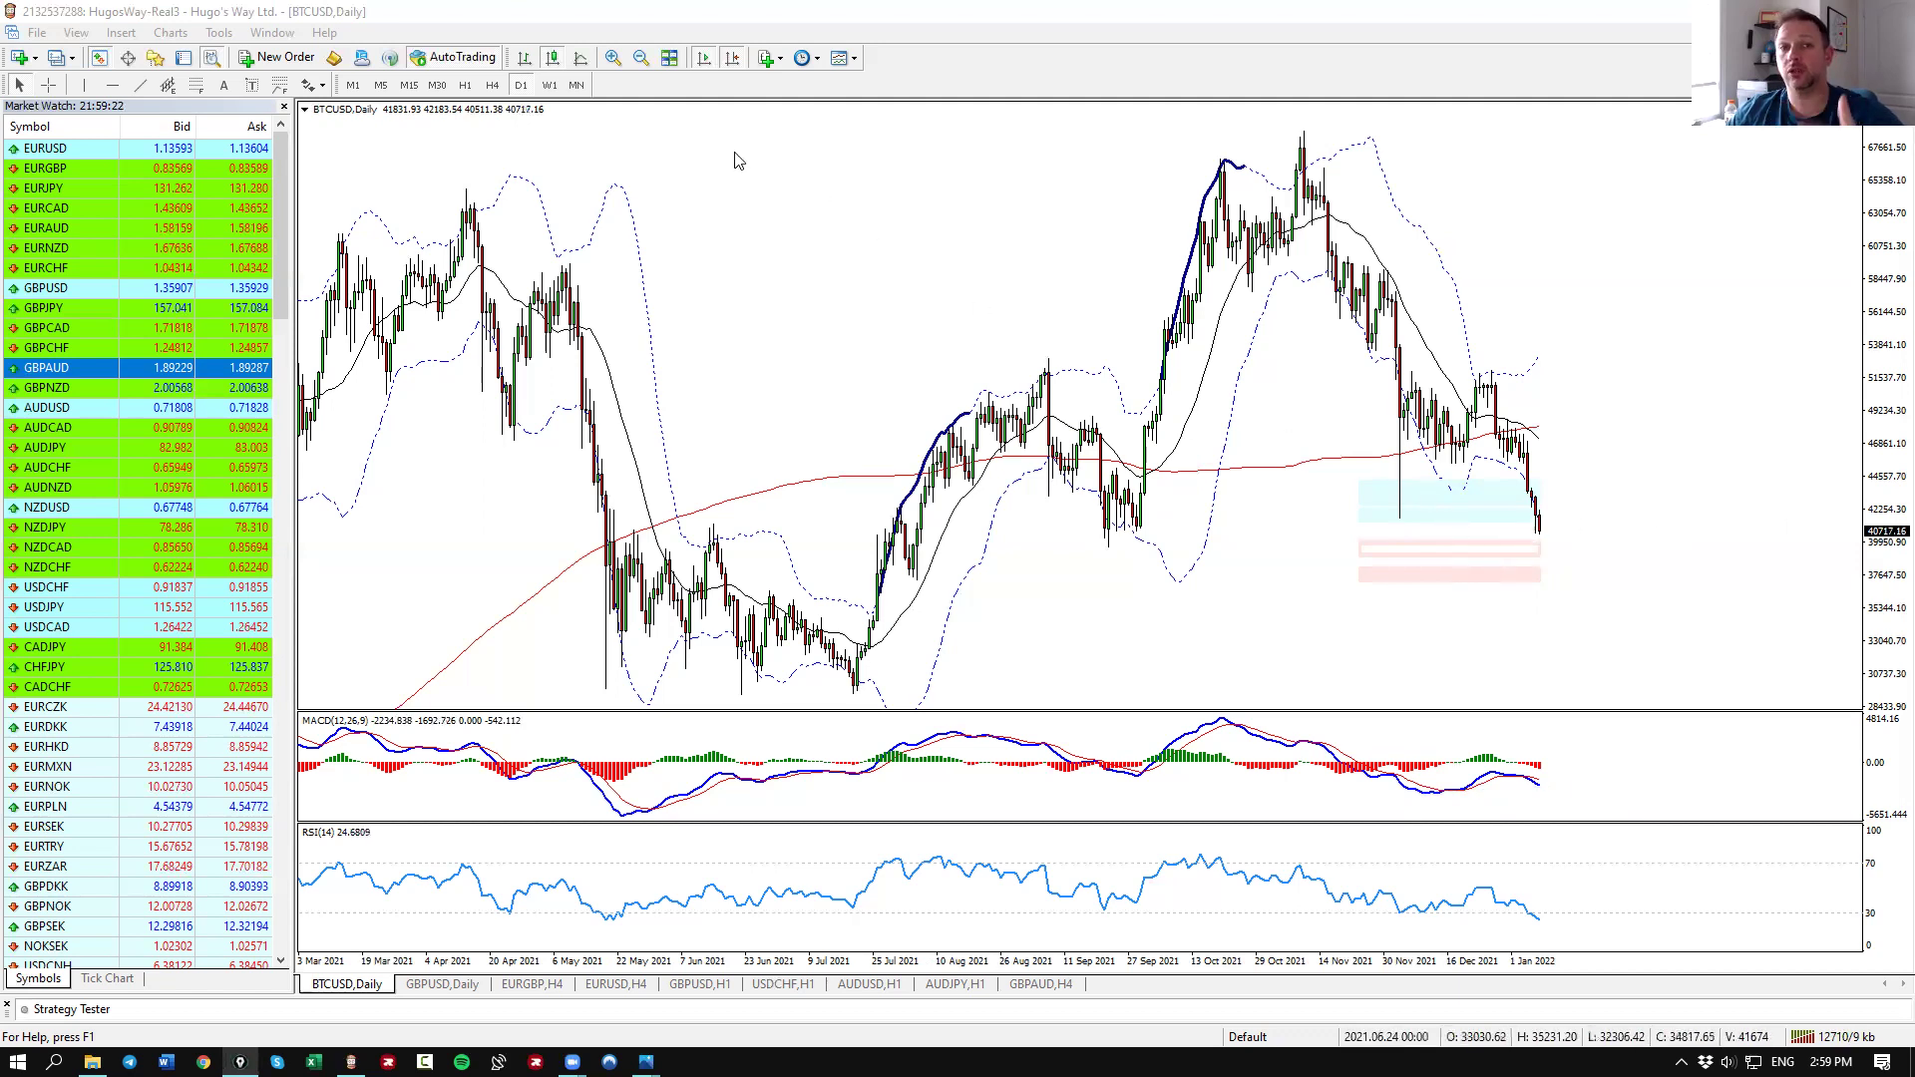
# On BTCUSD H4, sketch a descending selloff line, a bounce under the lows and a rising MACD line.
pyautogui.click(492, 86)
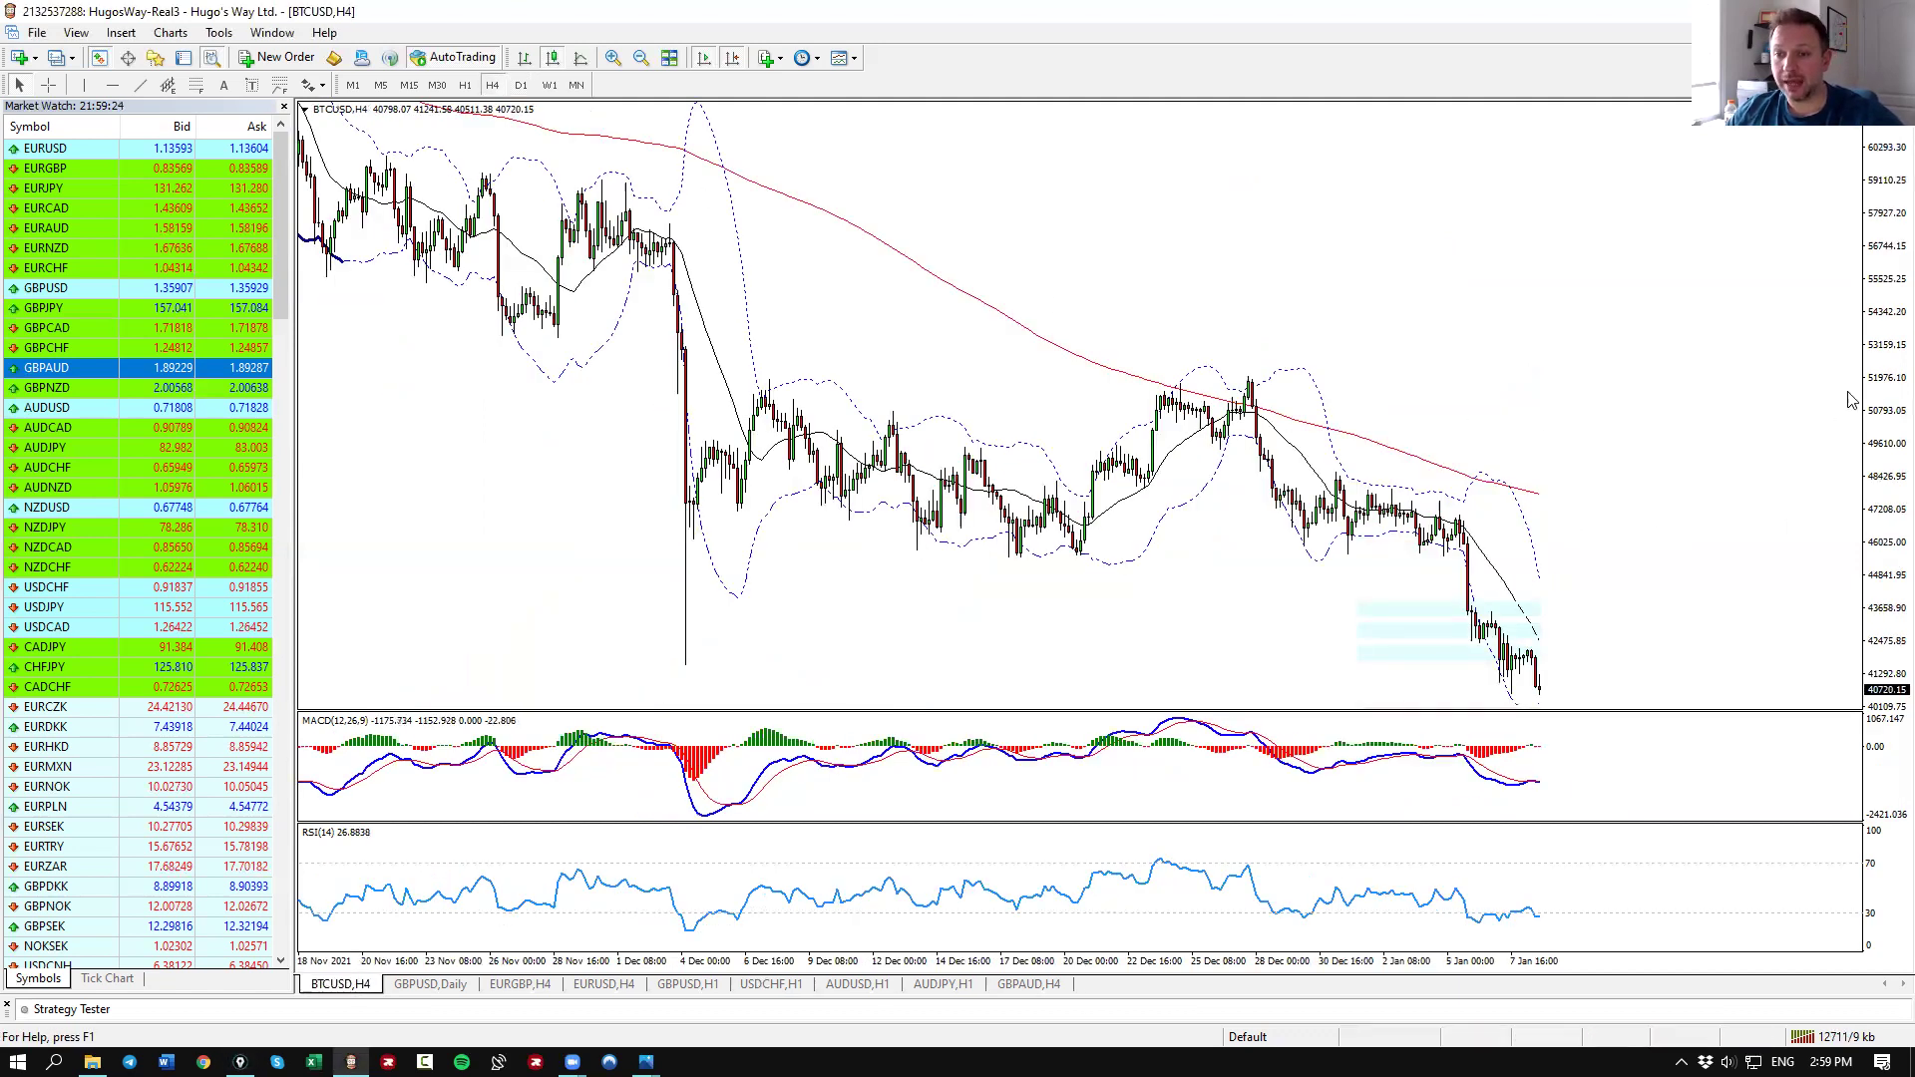
pyautogui.moveTo(1889, 449); pyautogui.dragTo(1888, 479)
pyautogui.moveTo(1231, 386)
pyautogui.mouseDown()
pyautogui.moveTo(1312, 529)
pyautogui.moveTo(1339, 461)
pyautogui.moveTo(1494, 627)
pyautogui.moveTo(1526, 595)
pyautogui.moveTo(1572, 668)
pyautogui.moveTo(1586, 618)
pyautogui.mouseUp()
pyautogui.moveTo(1490, 647); pyautogui.dragTo(1591, 676)
pyautogui.moveTo(1511, 793); pyautogui.dragTo(1583, 789)
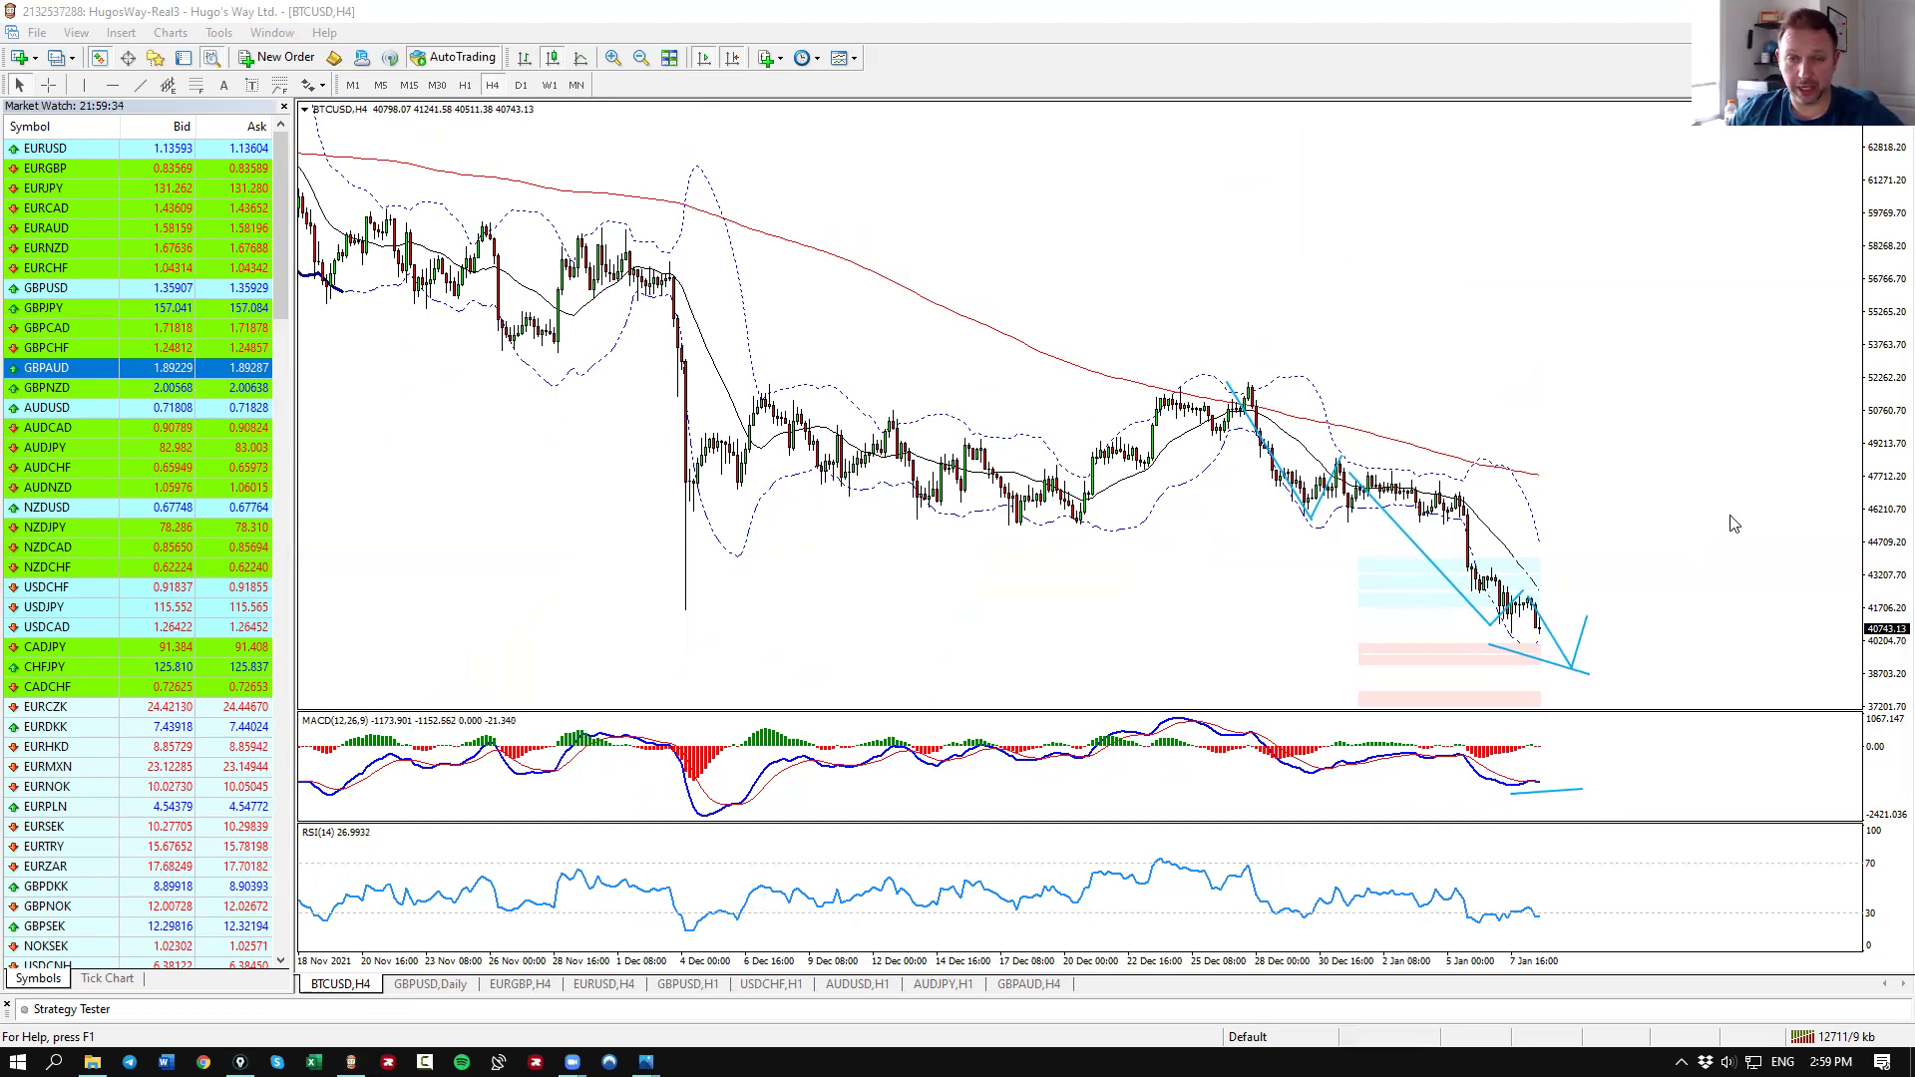
# Clear the 4-hour sketches and switch BTCUSD to the H1 timeframe.
pyautogui.press('e')
pyautogui.press('Escape')
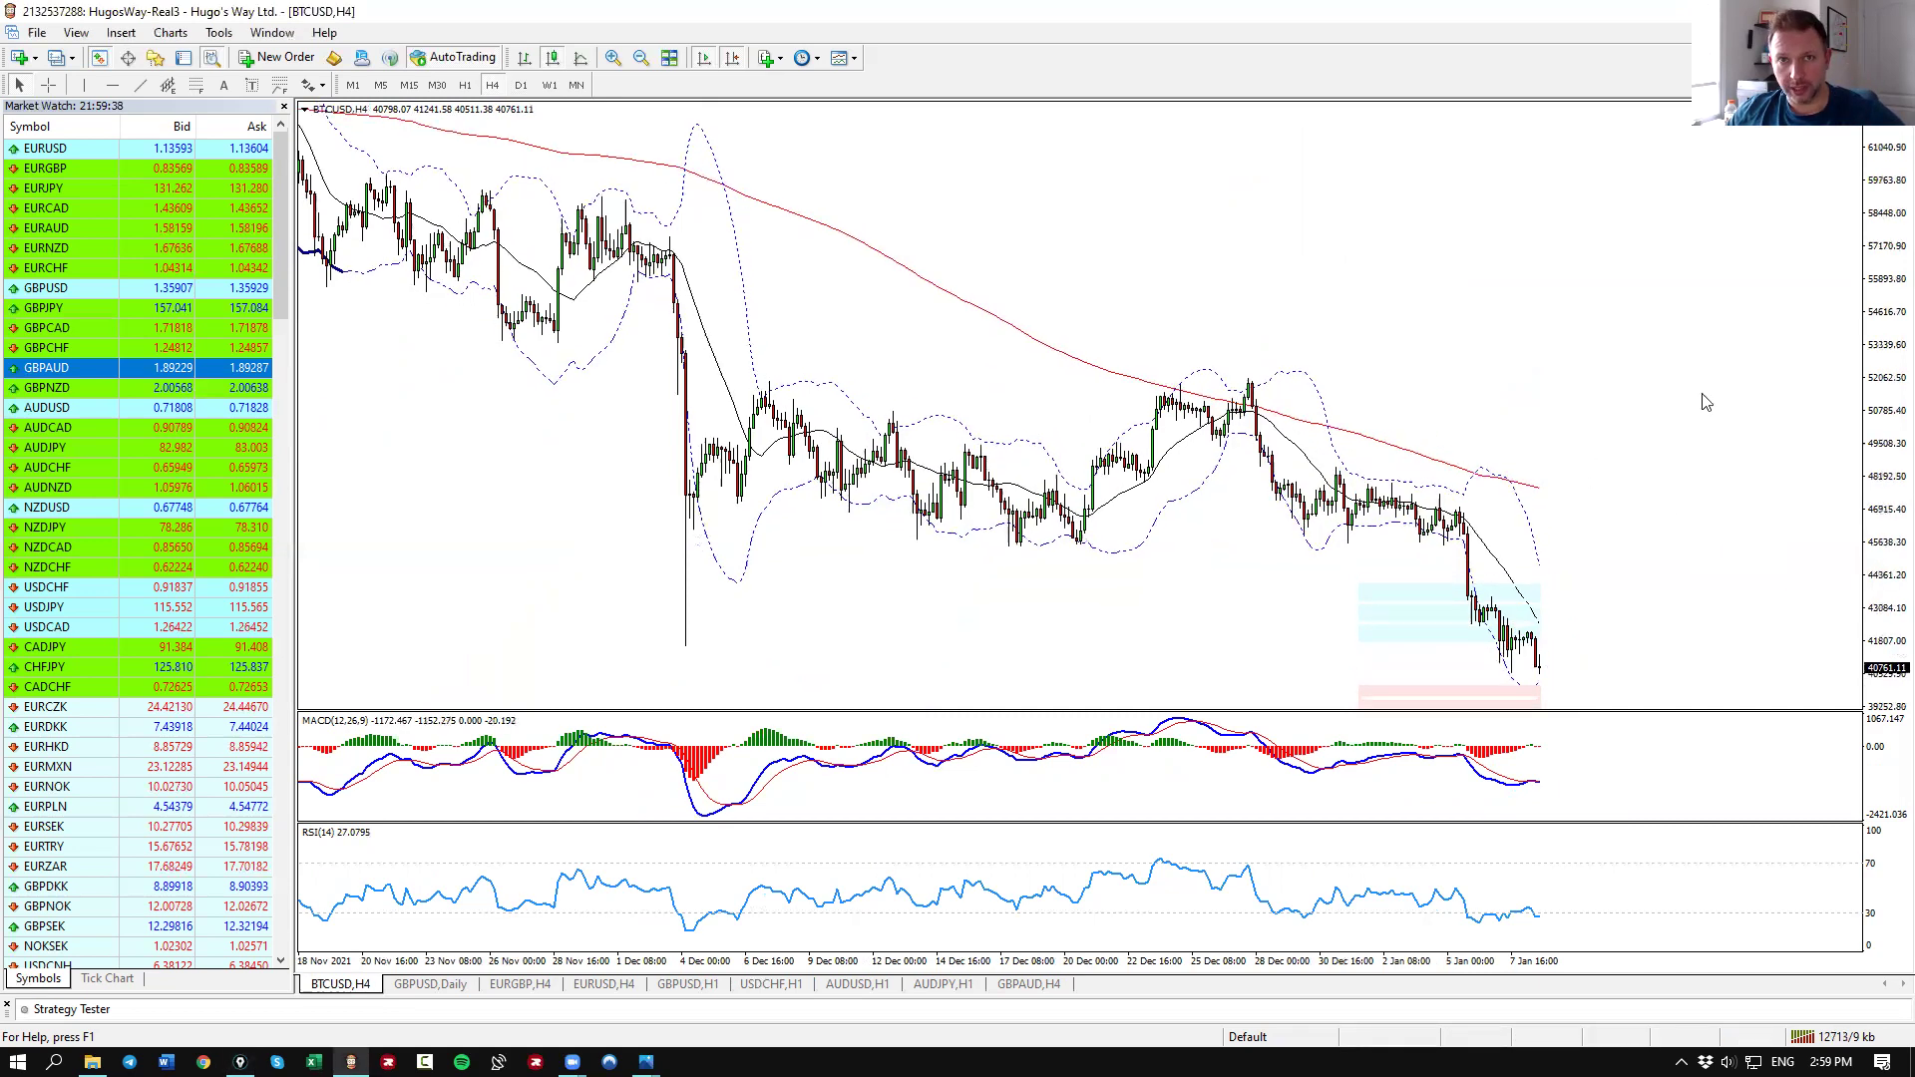
pyautogui.click(465, 85)
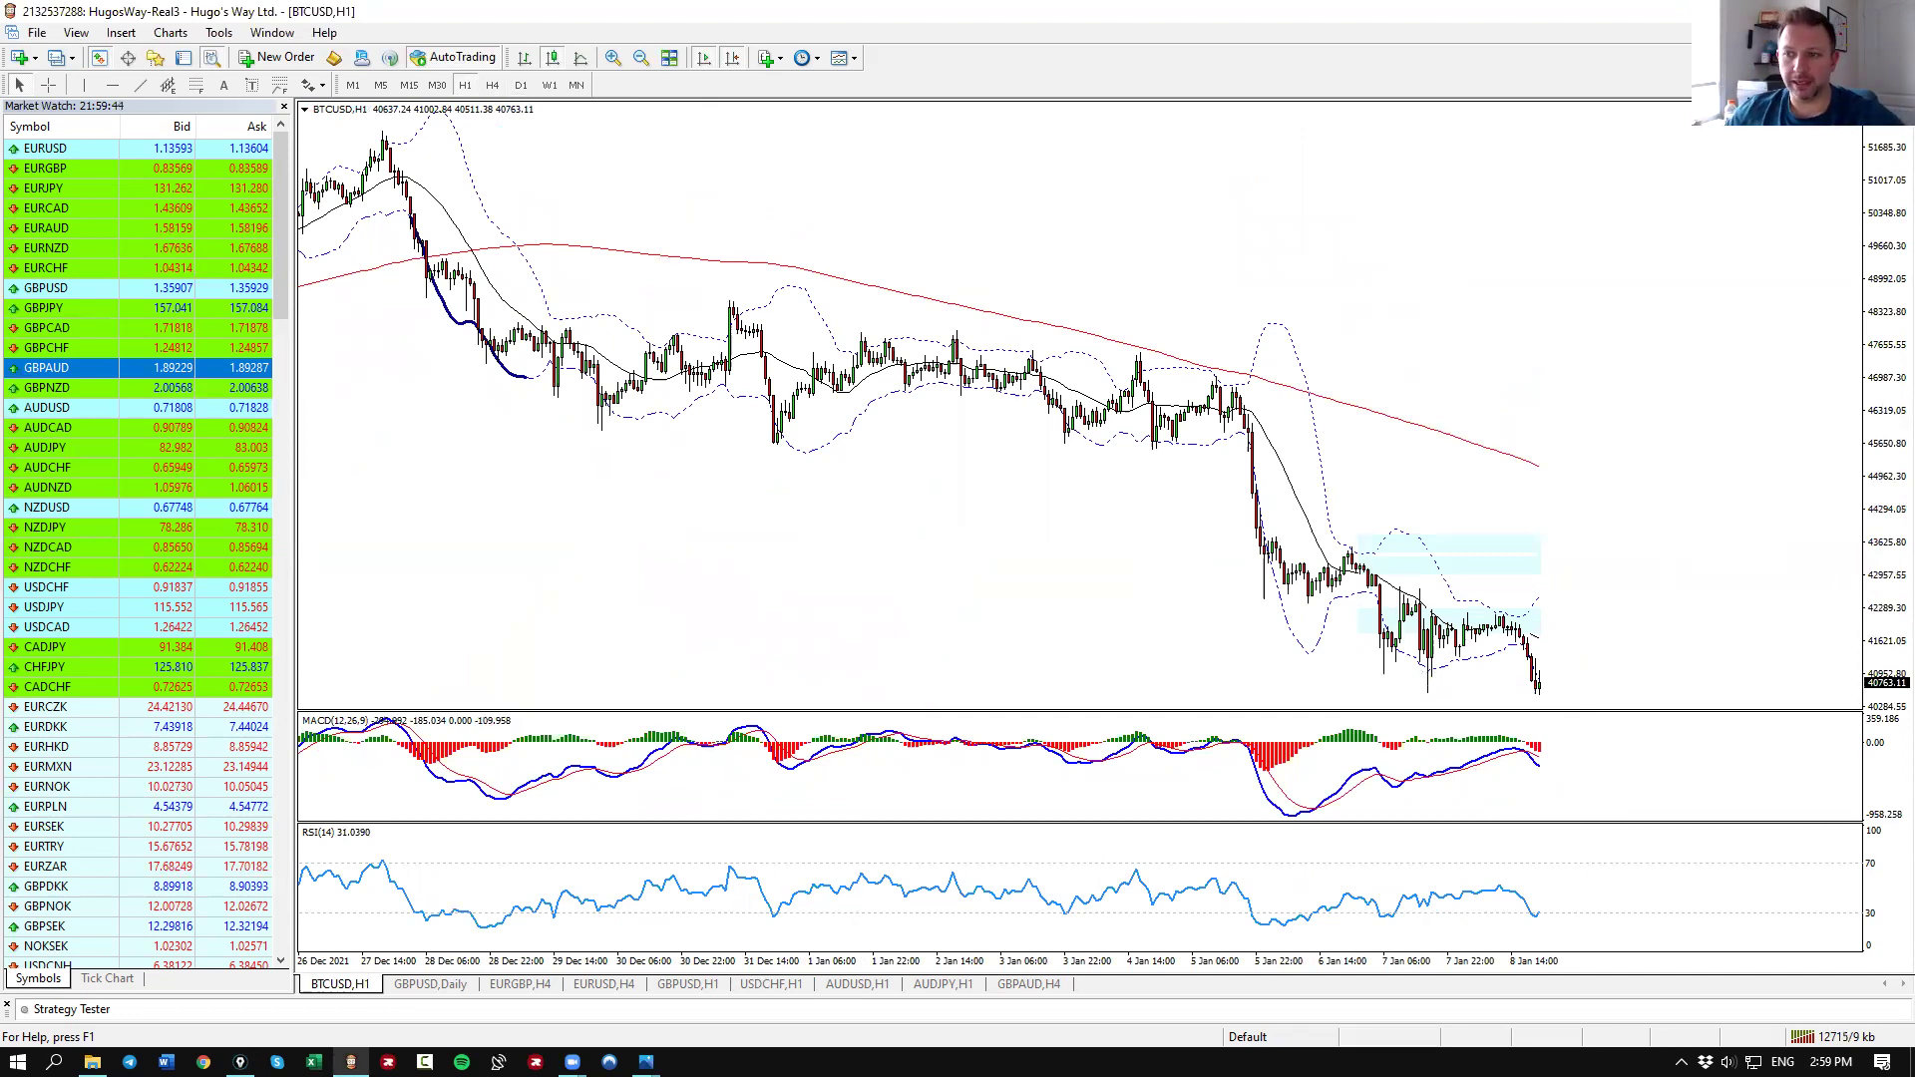
pyautogui.moveTo(1381, 677)
pyautogui.mouseDown()
pyautogui.moveTo(1462, 689)
pyautogui.moveTo(1435, 708)
pyautogui.moveTo(1416, 695)
pyautogui.moveTo(1451, 674)
pyautogui.moveTo(1618, 709)
pyautogui.moveTo(1581, 653)
pyautogui.mouseUp()
pyautogui.moveTo(1385, 802); pyautogui.dragTo(1571, 778)
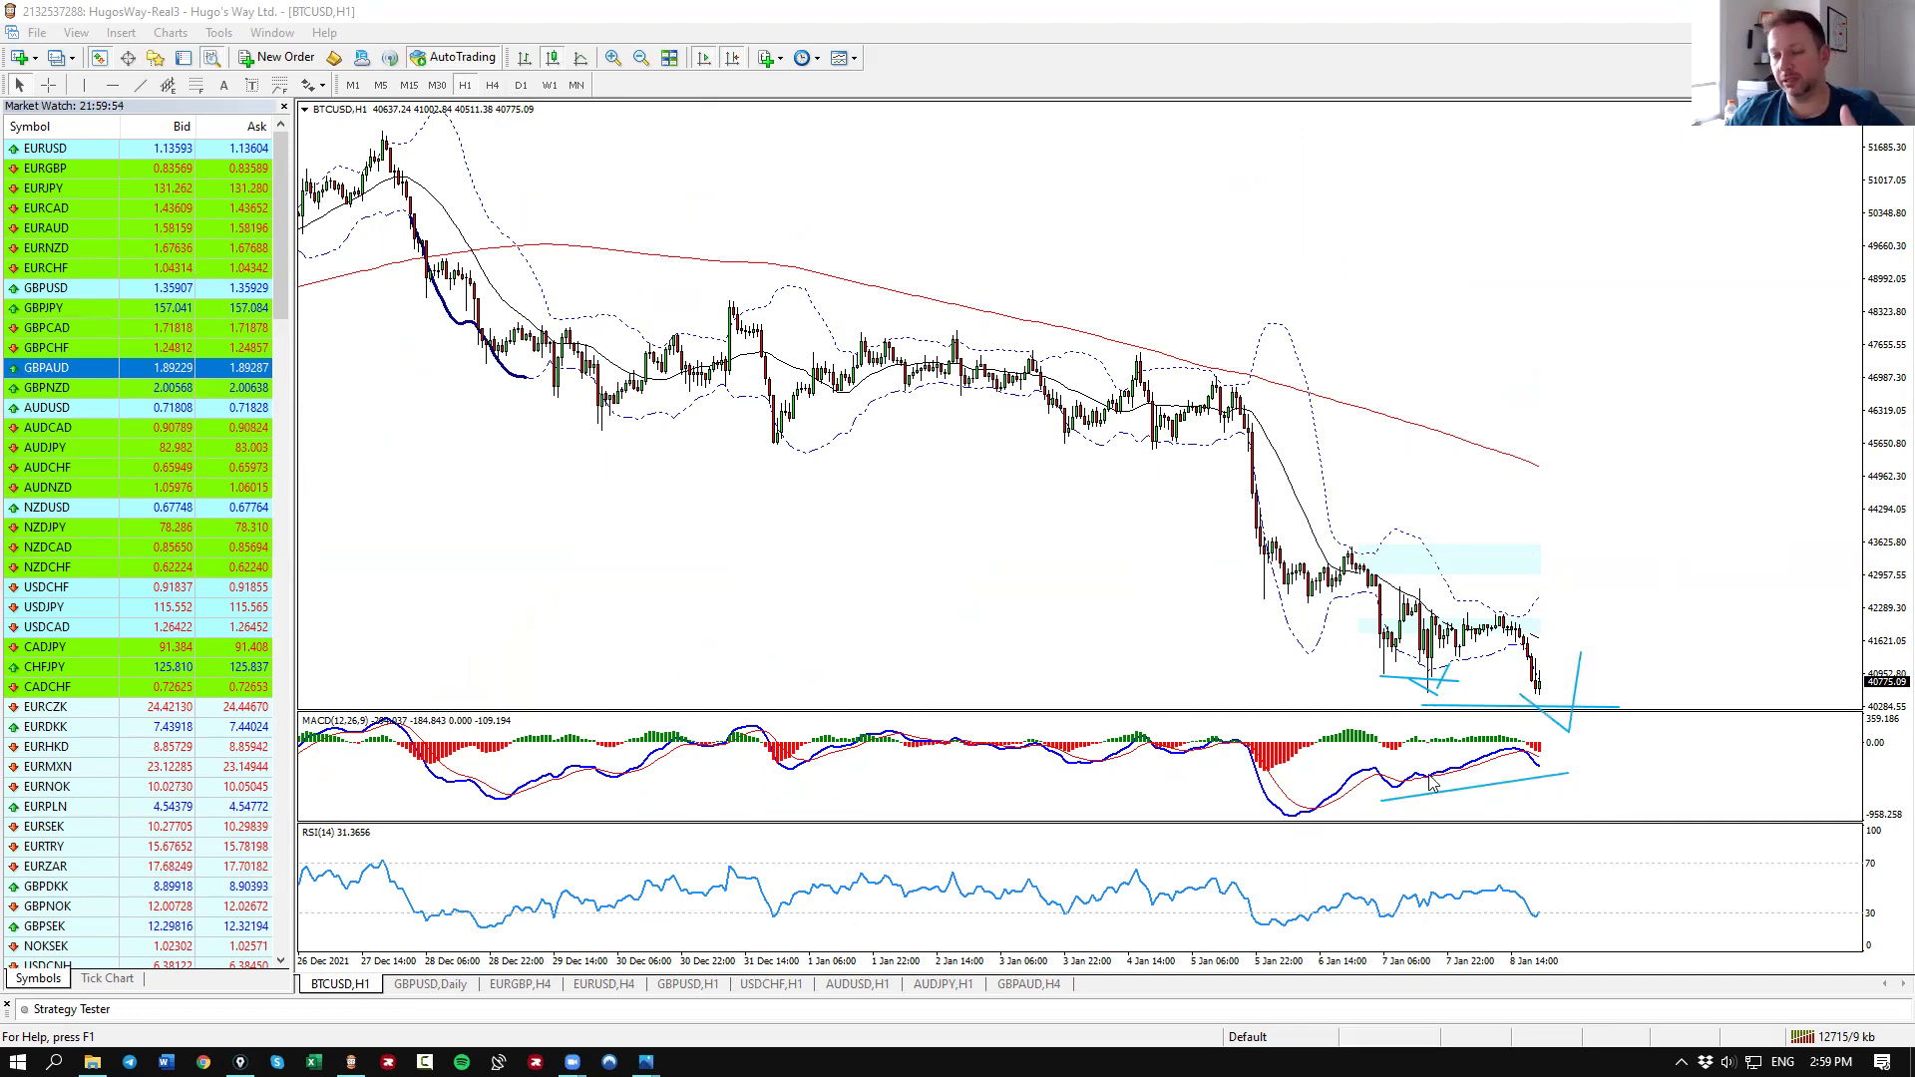
pyautogui.click(241, 1063)
pyautogui.moveTo(1404, 589); pyautogui.dragTo(1646, 589)
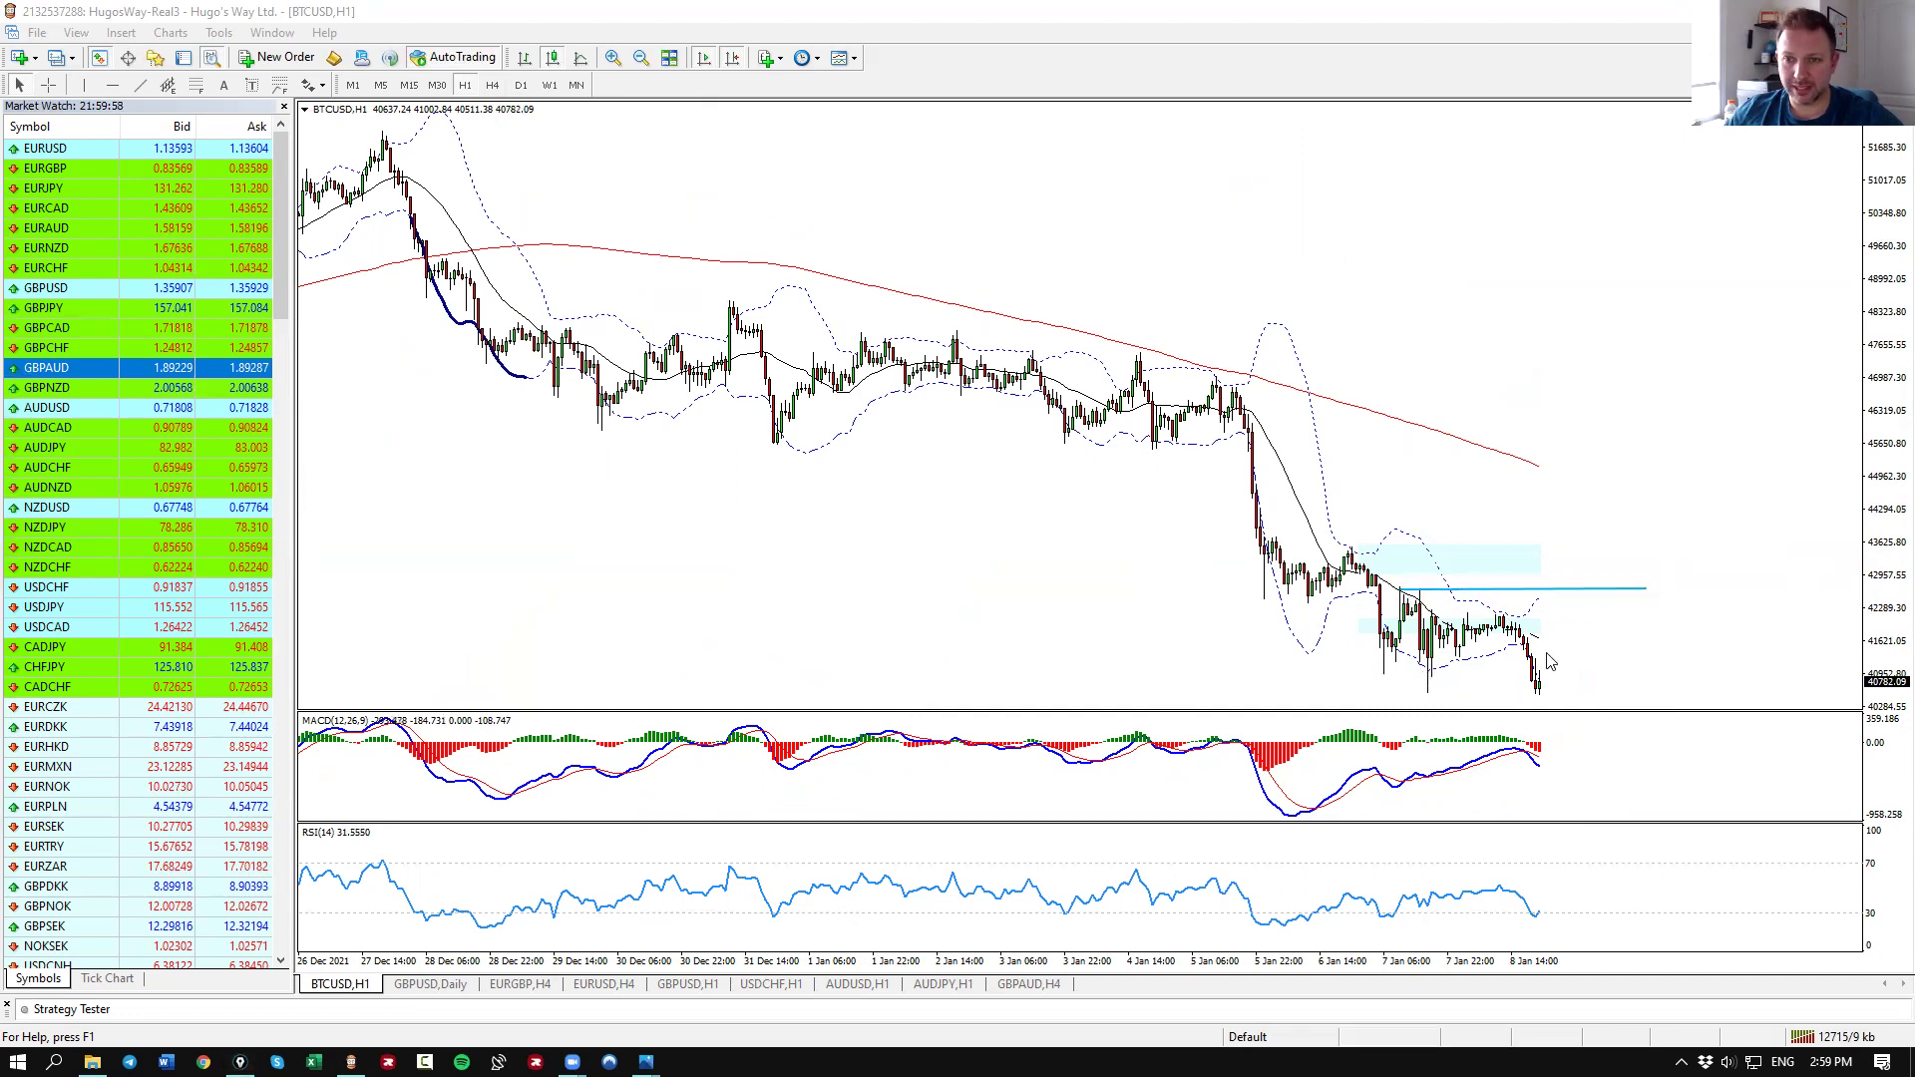
pyautogui.moveTo(1544, 701)
pyautogui.mouseDown()
pyautogui.moveTo(1578, 549)
pyautogui.moveTo(1657, 669)
pyautogui.moveTo(1712, 415)
pyautogui.mouseUp()
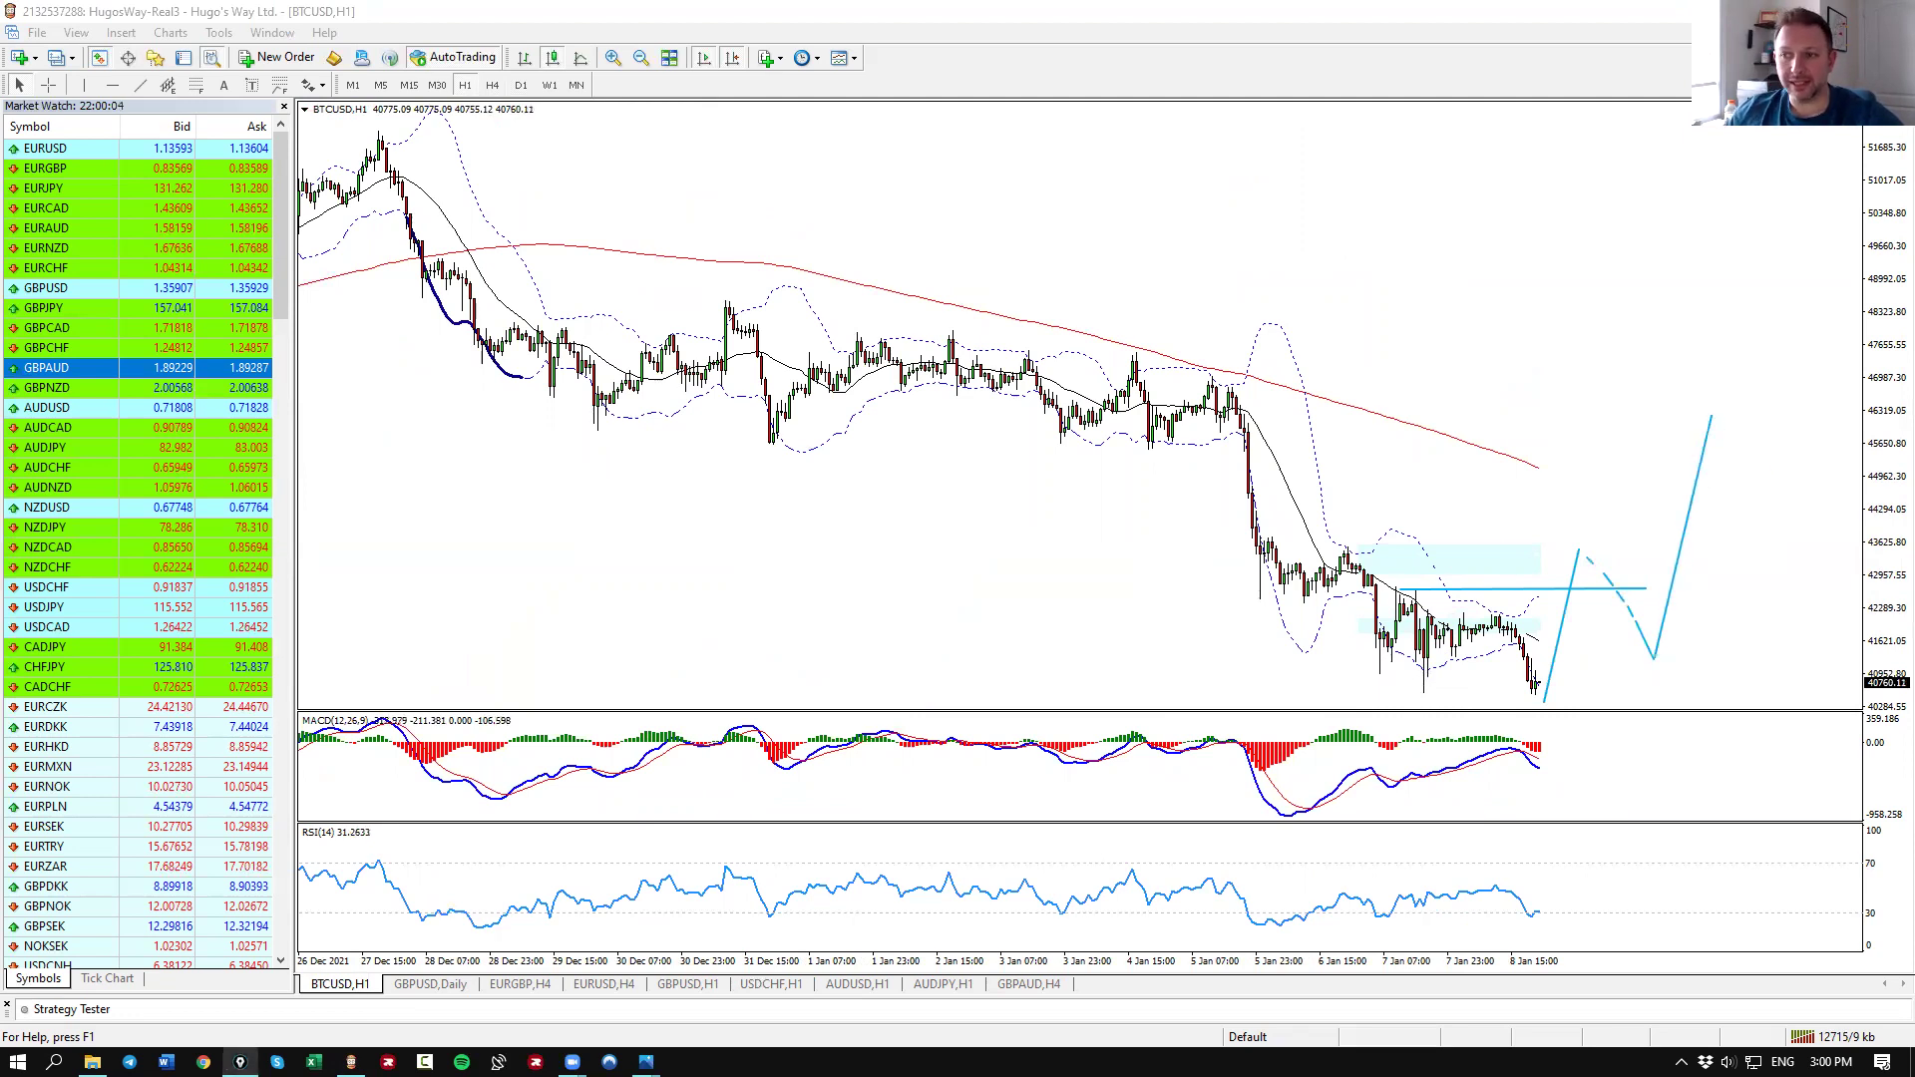
pyautogui.moveTo(1680, 672); pyautogui.dragTo(1655, 653)
pyautogui.moveTo(1749, 416); pyautogui.dragTo(1786, 444)
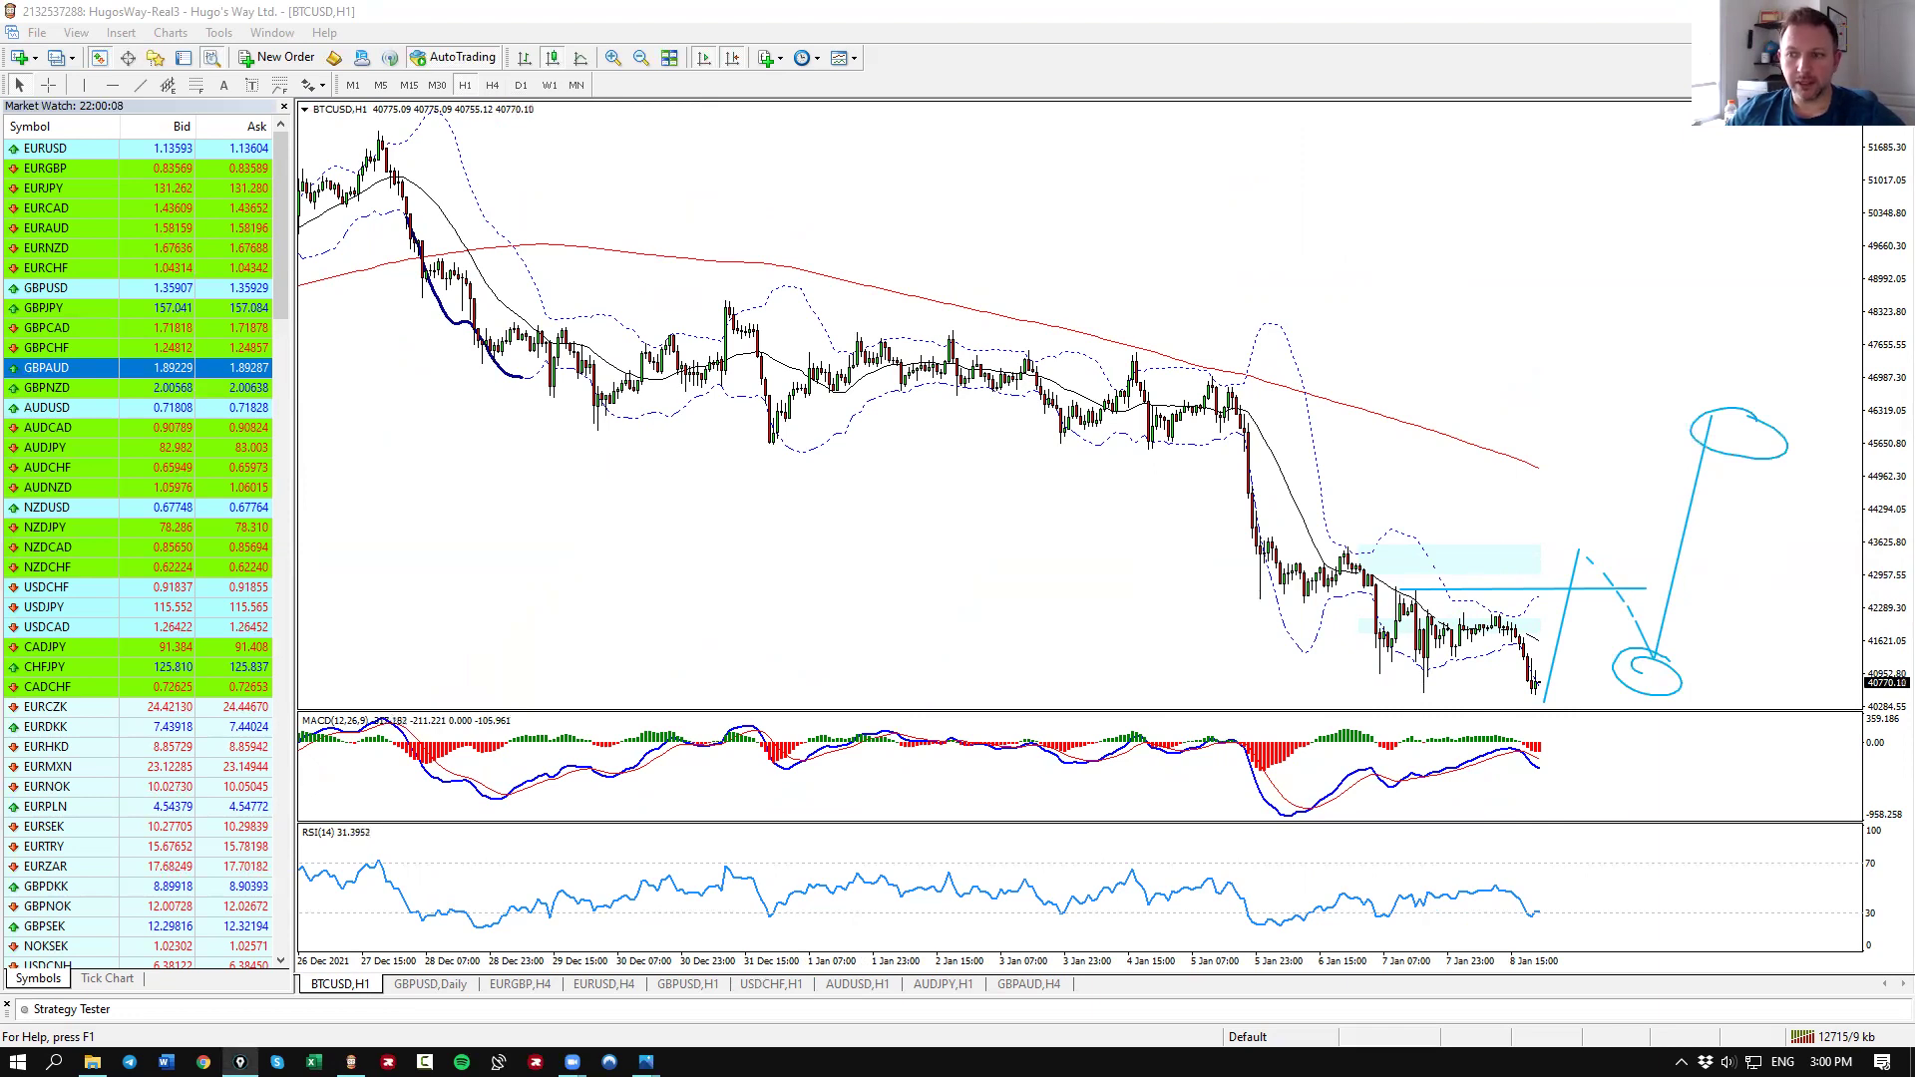
pyautogui.press('Escape')
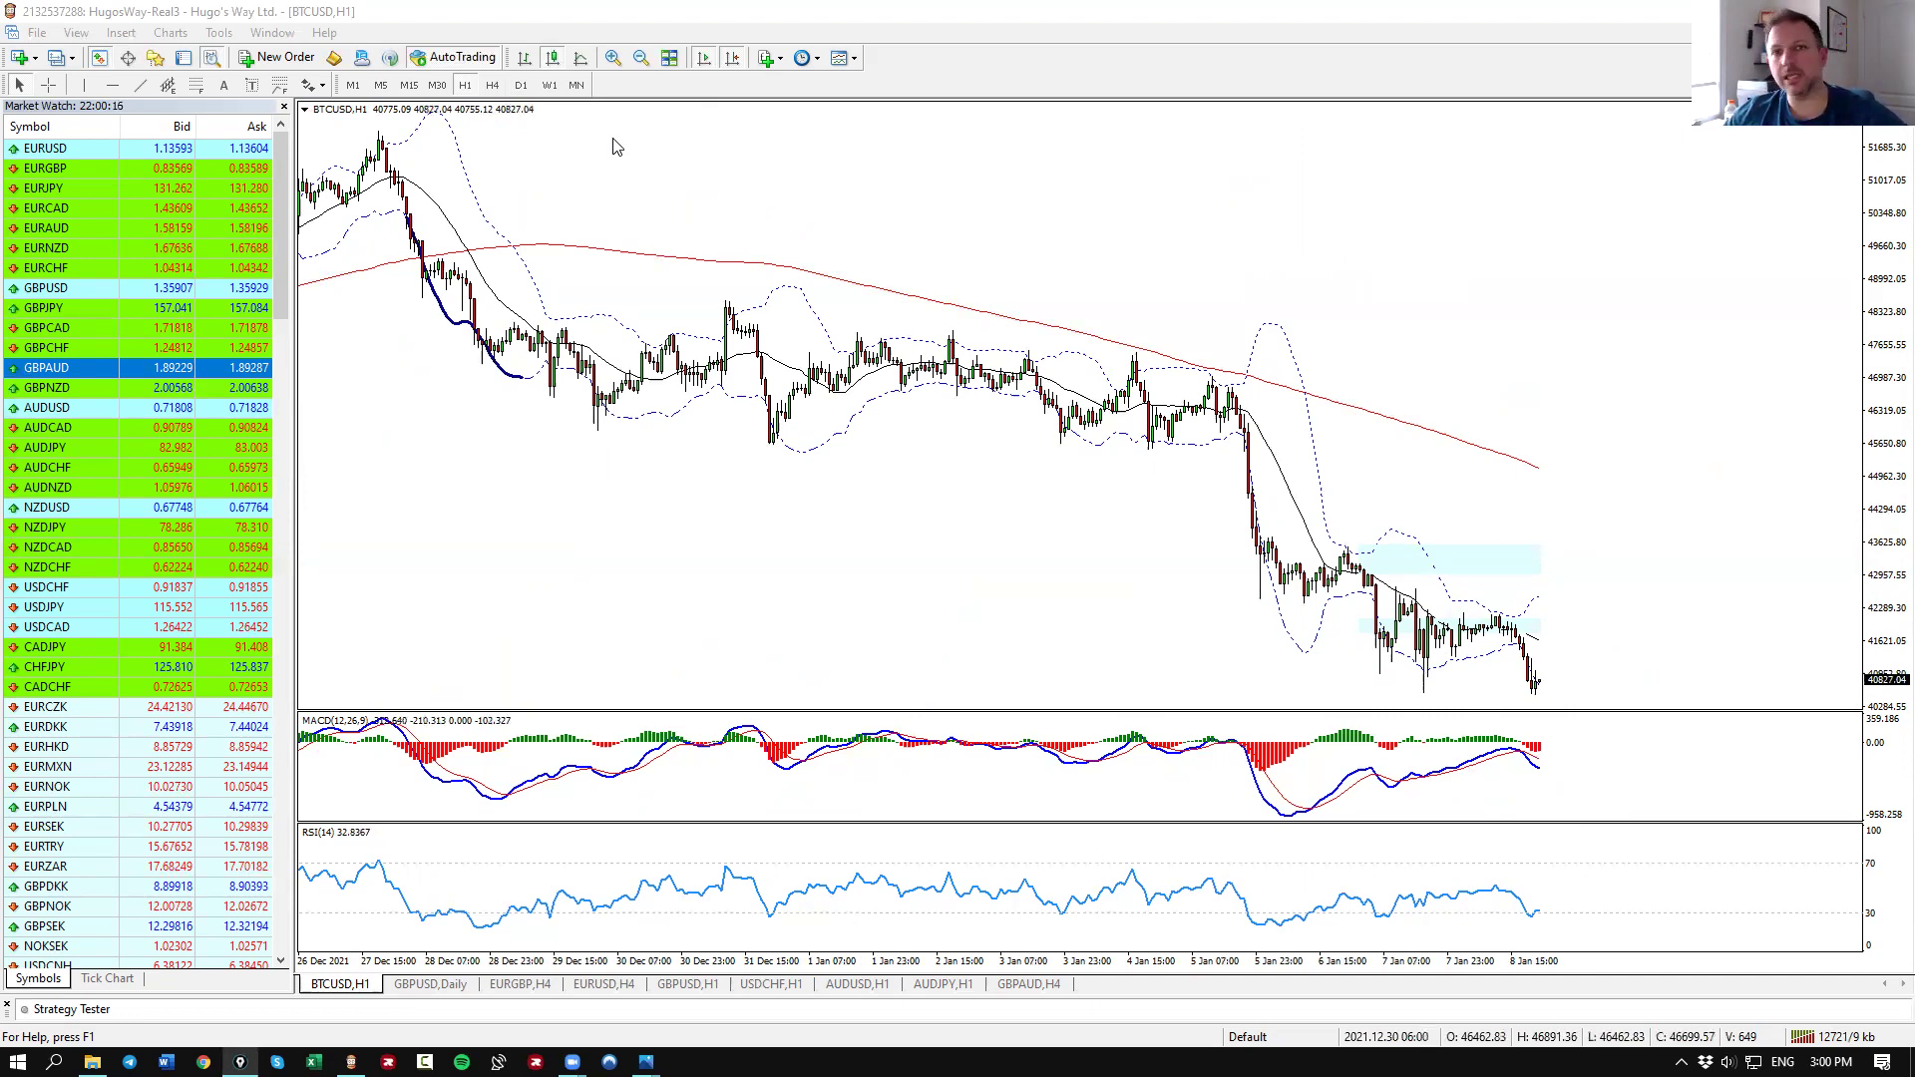
# On BTCUSD D1, draw two support lines under the lows, circle the latest candles, then clear them.
pyautogui.click(521, 85)
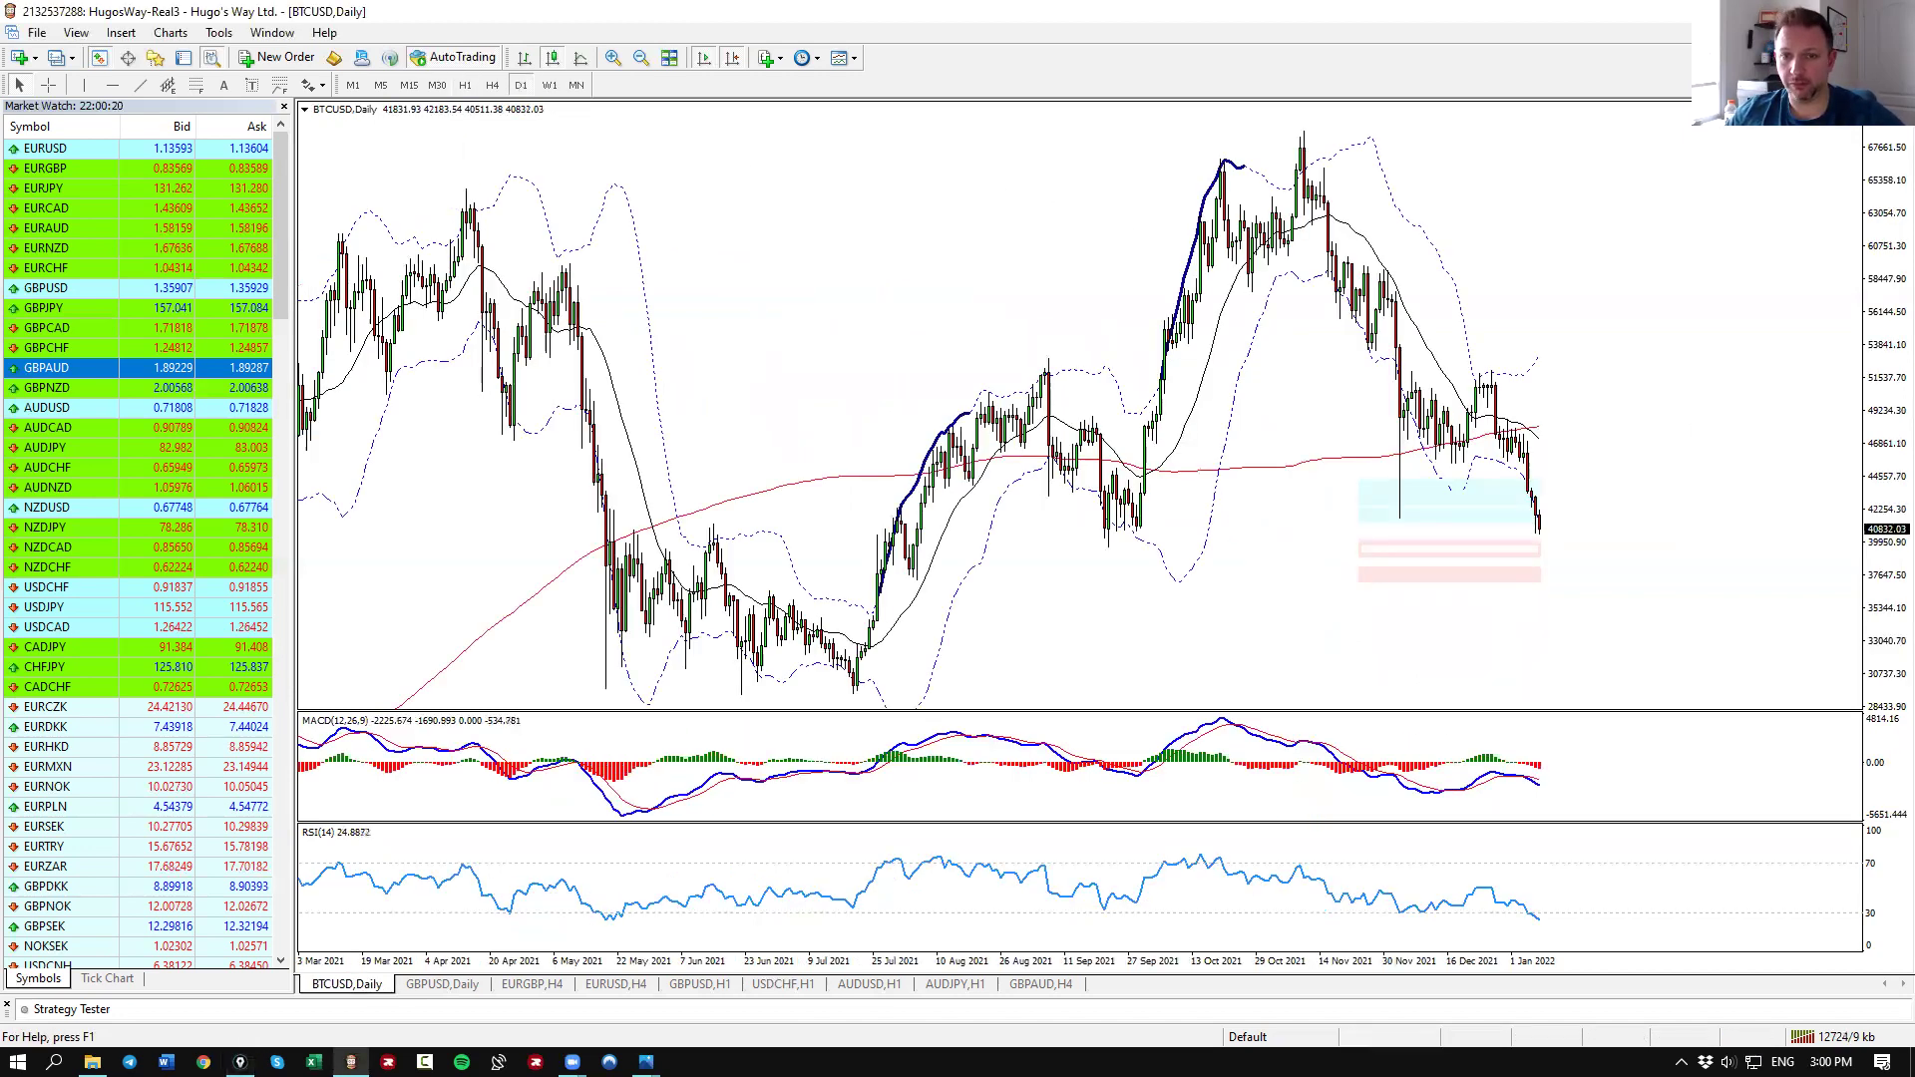
pyautogui.moveTo(1105, 550); pyautogui.dragTo(1680, 550)
pyautogui.moveTo(918, 576); pyautogui.dragTo(1776, 583)
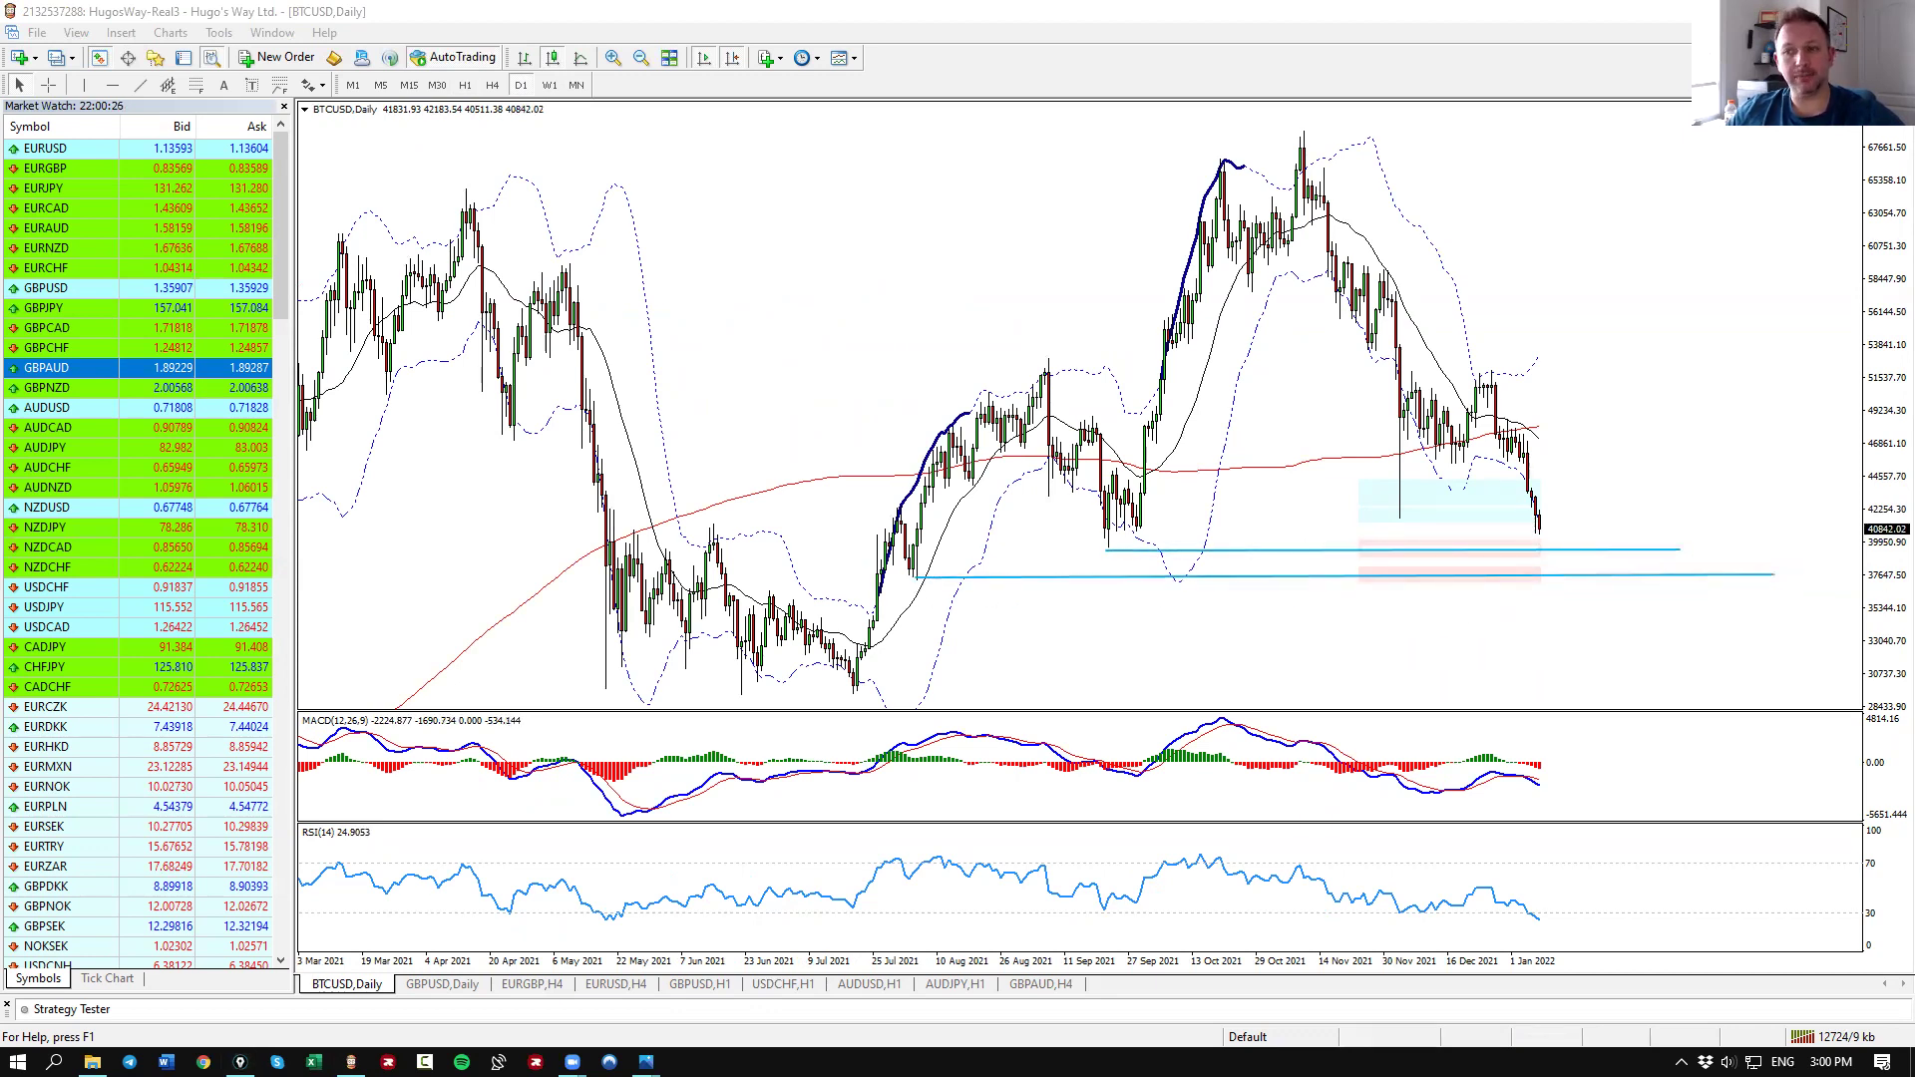
pyautogui.moveTo(1626, 560)
pyautogui.mouseDown()
pyautogui.moveTo(1562, 587)
pyautogui.moveTo(1612, 551)
pyautogui.moveTo(1628, 471)
pyautogui.moveTo(1637, 487)
pyautogui.mouseUp()
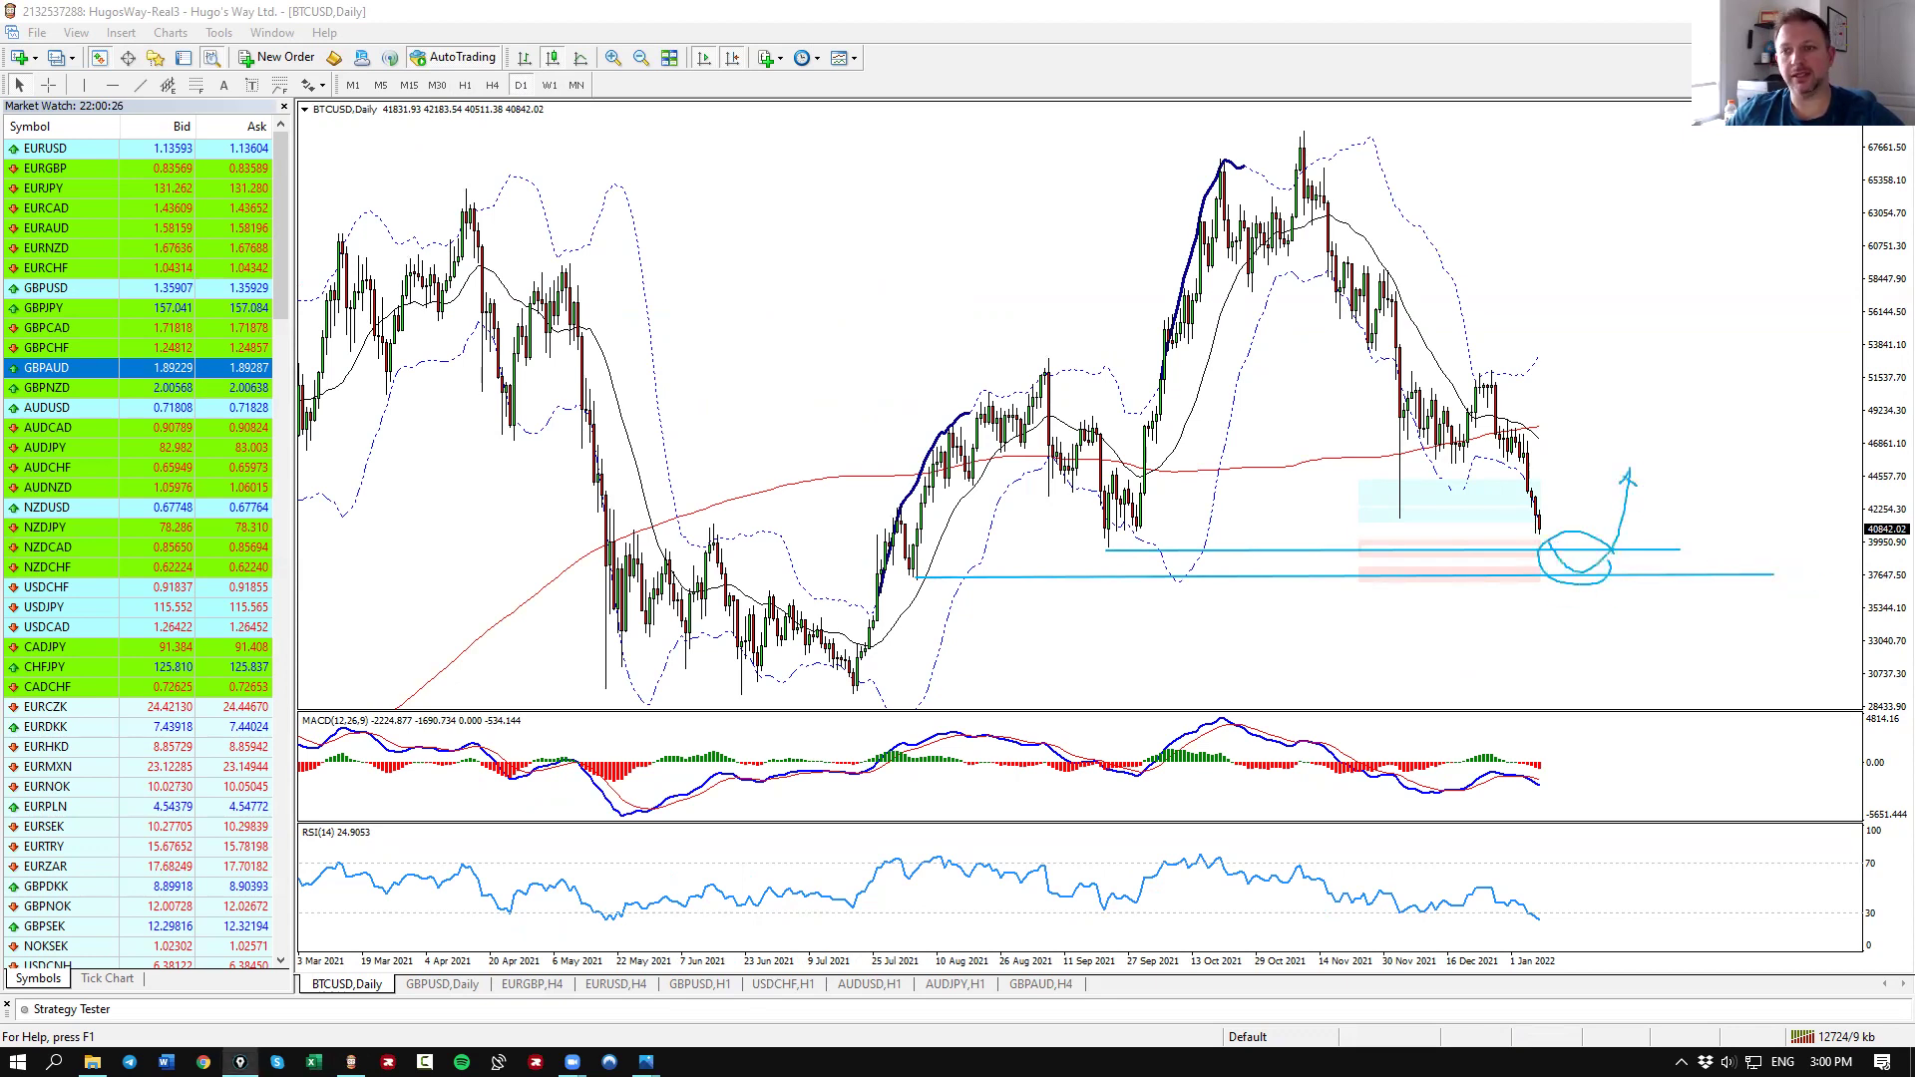
pyautogui.press('Escape')
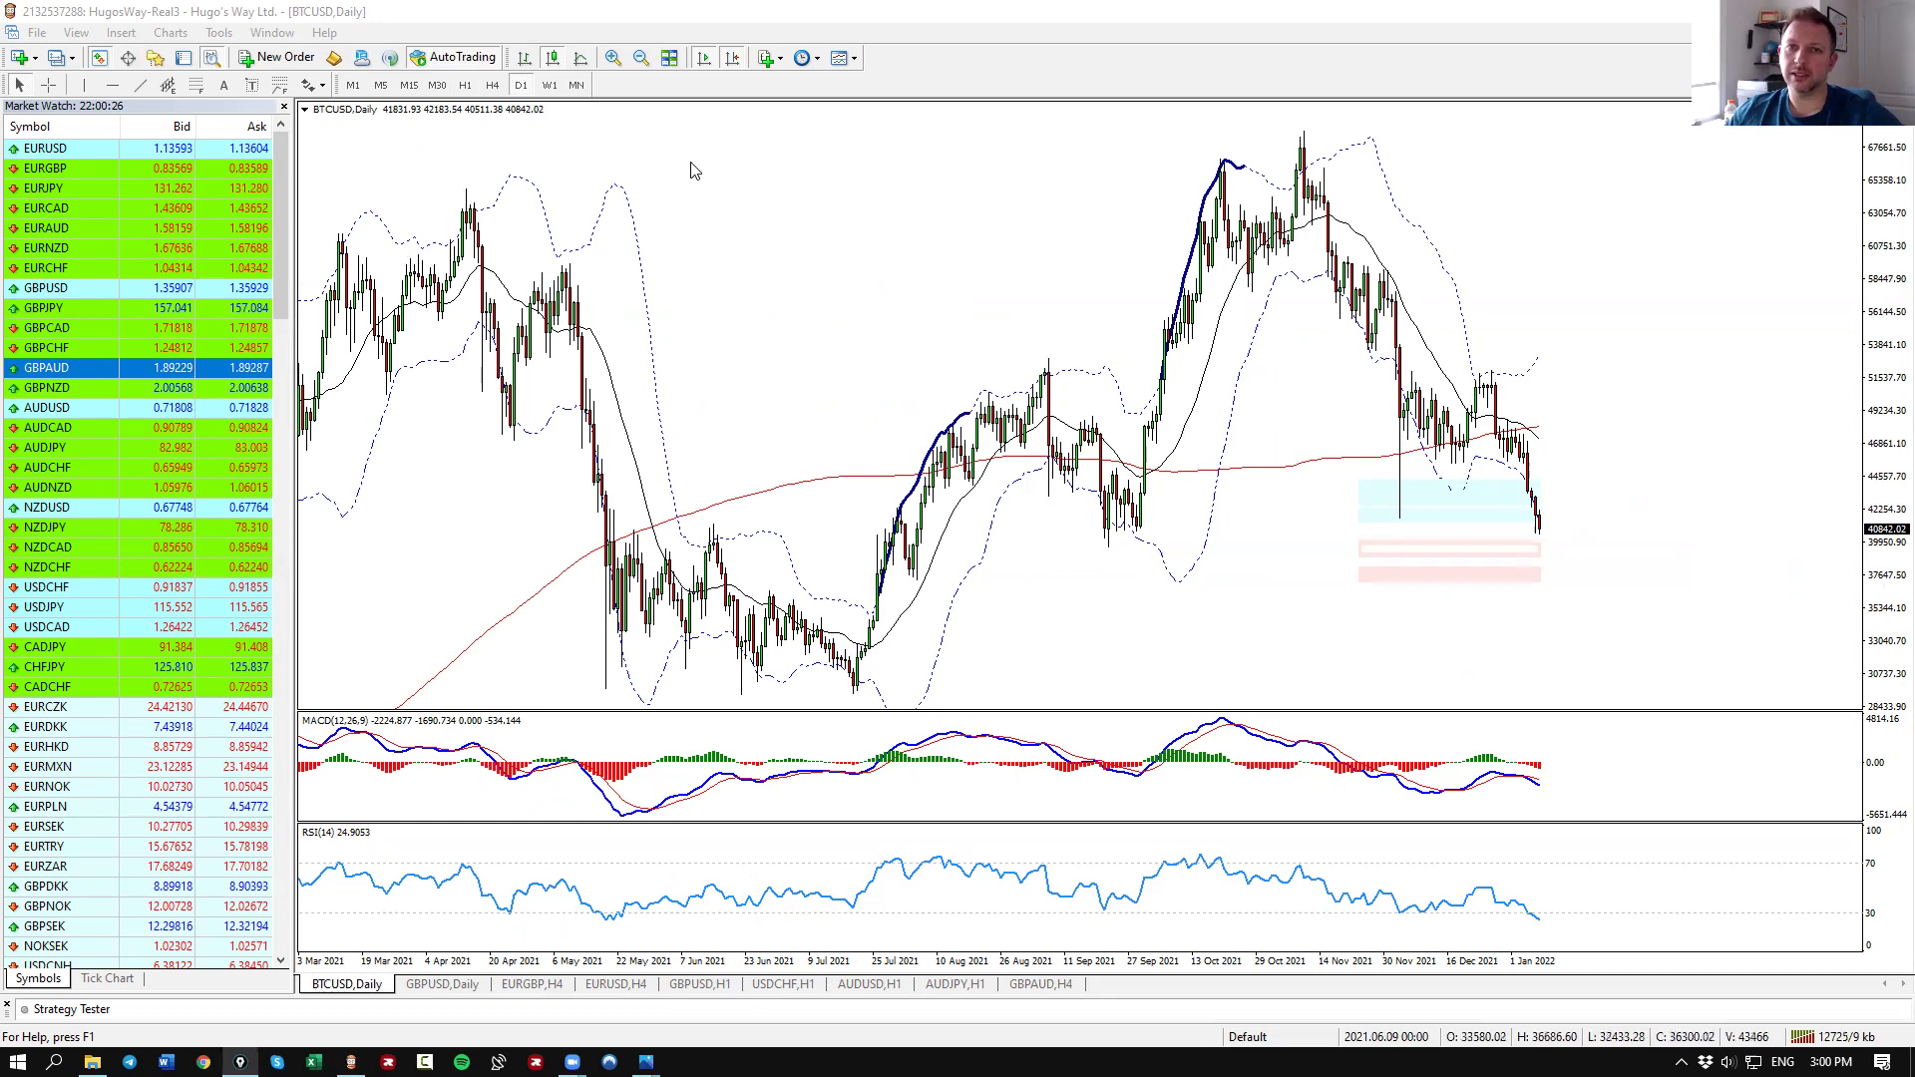
# On BTCUSD H1, sketch a horizontal level with a rising projected stroke, then clear that attempt.
pyautogui.click(465, 85)
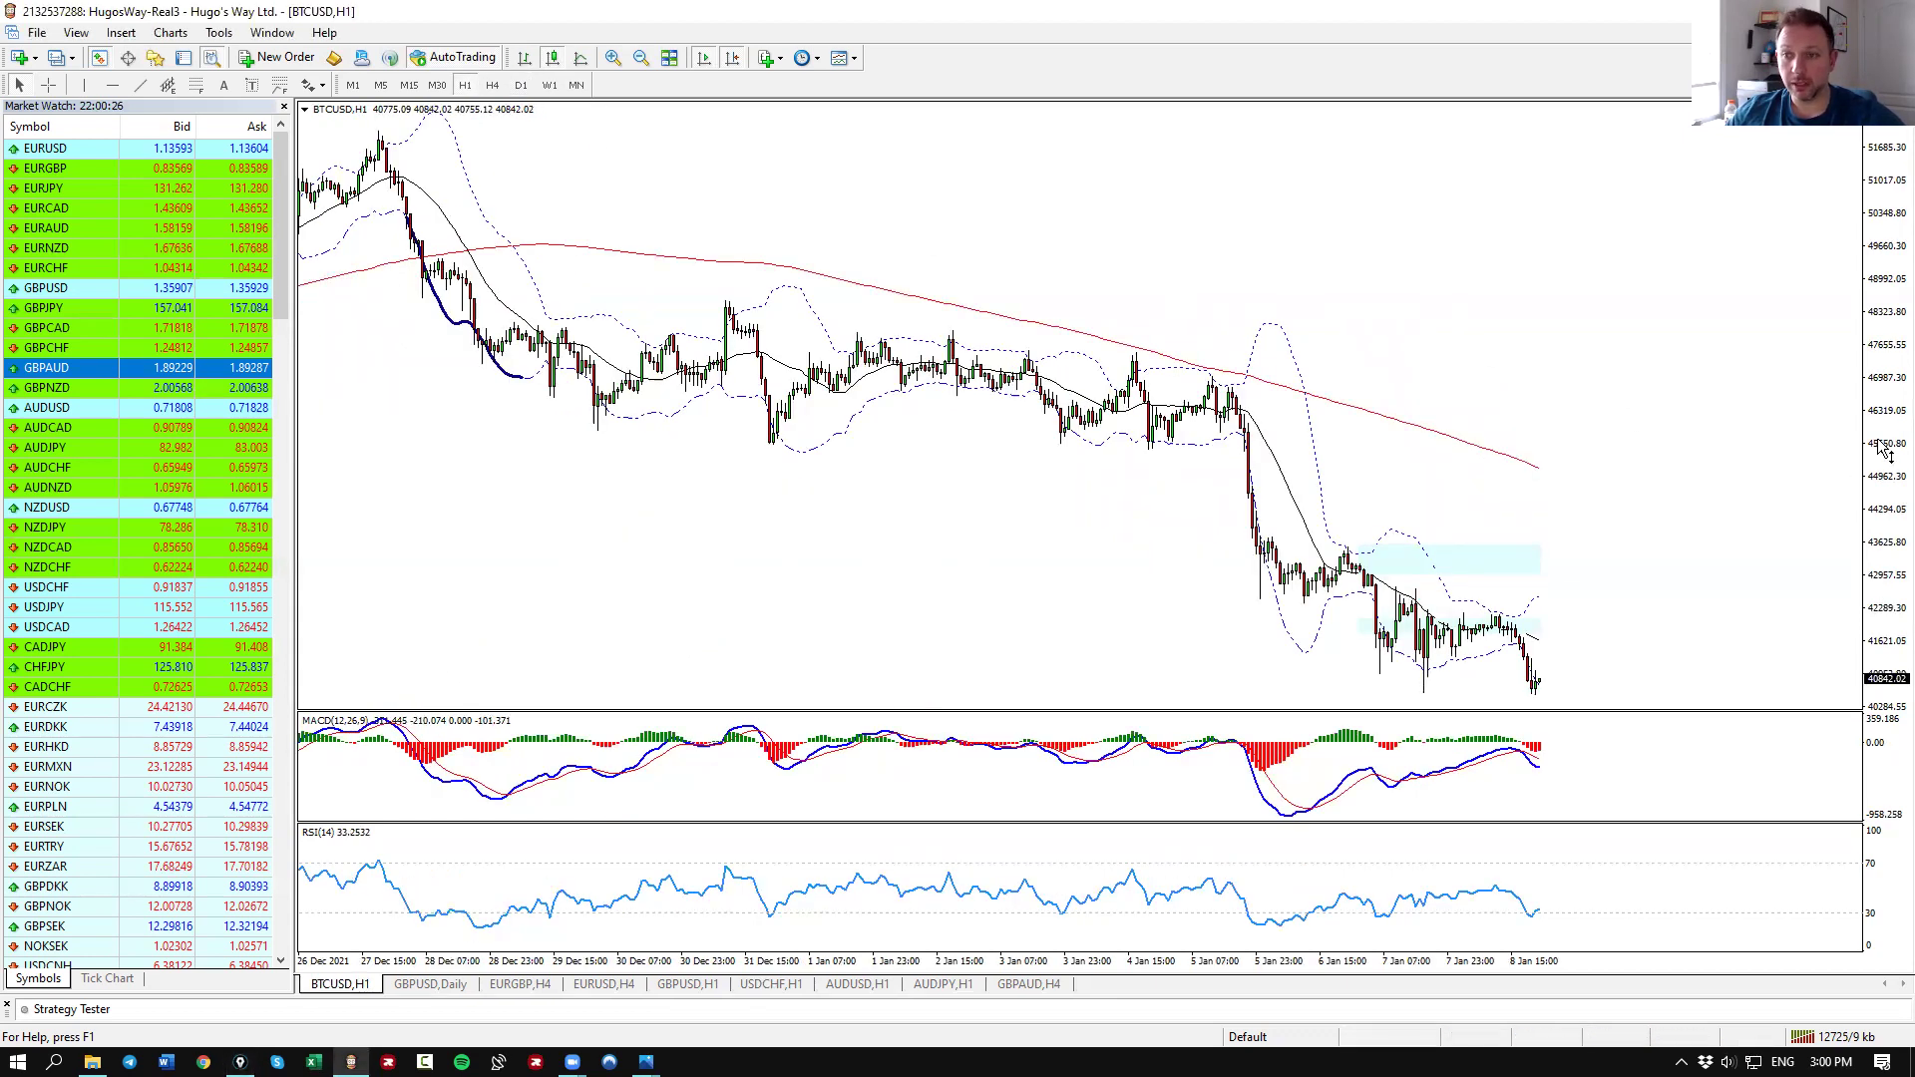
pyautogui.moveTo(1392, 551); pyautogui.dragTo(1641, 550)
pyautogui.moveTo(1543, 626)
pyautogui.mouseDown()
pyautogui.moveTo(1610, 529)
pyautogui.moveTo(1646, 603)
pyautogui.moveTo(1761, 379)
pyautogui.mouseUp()
pyautogui.press('e')
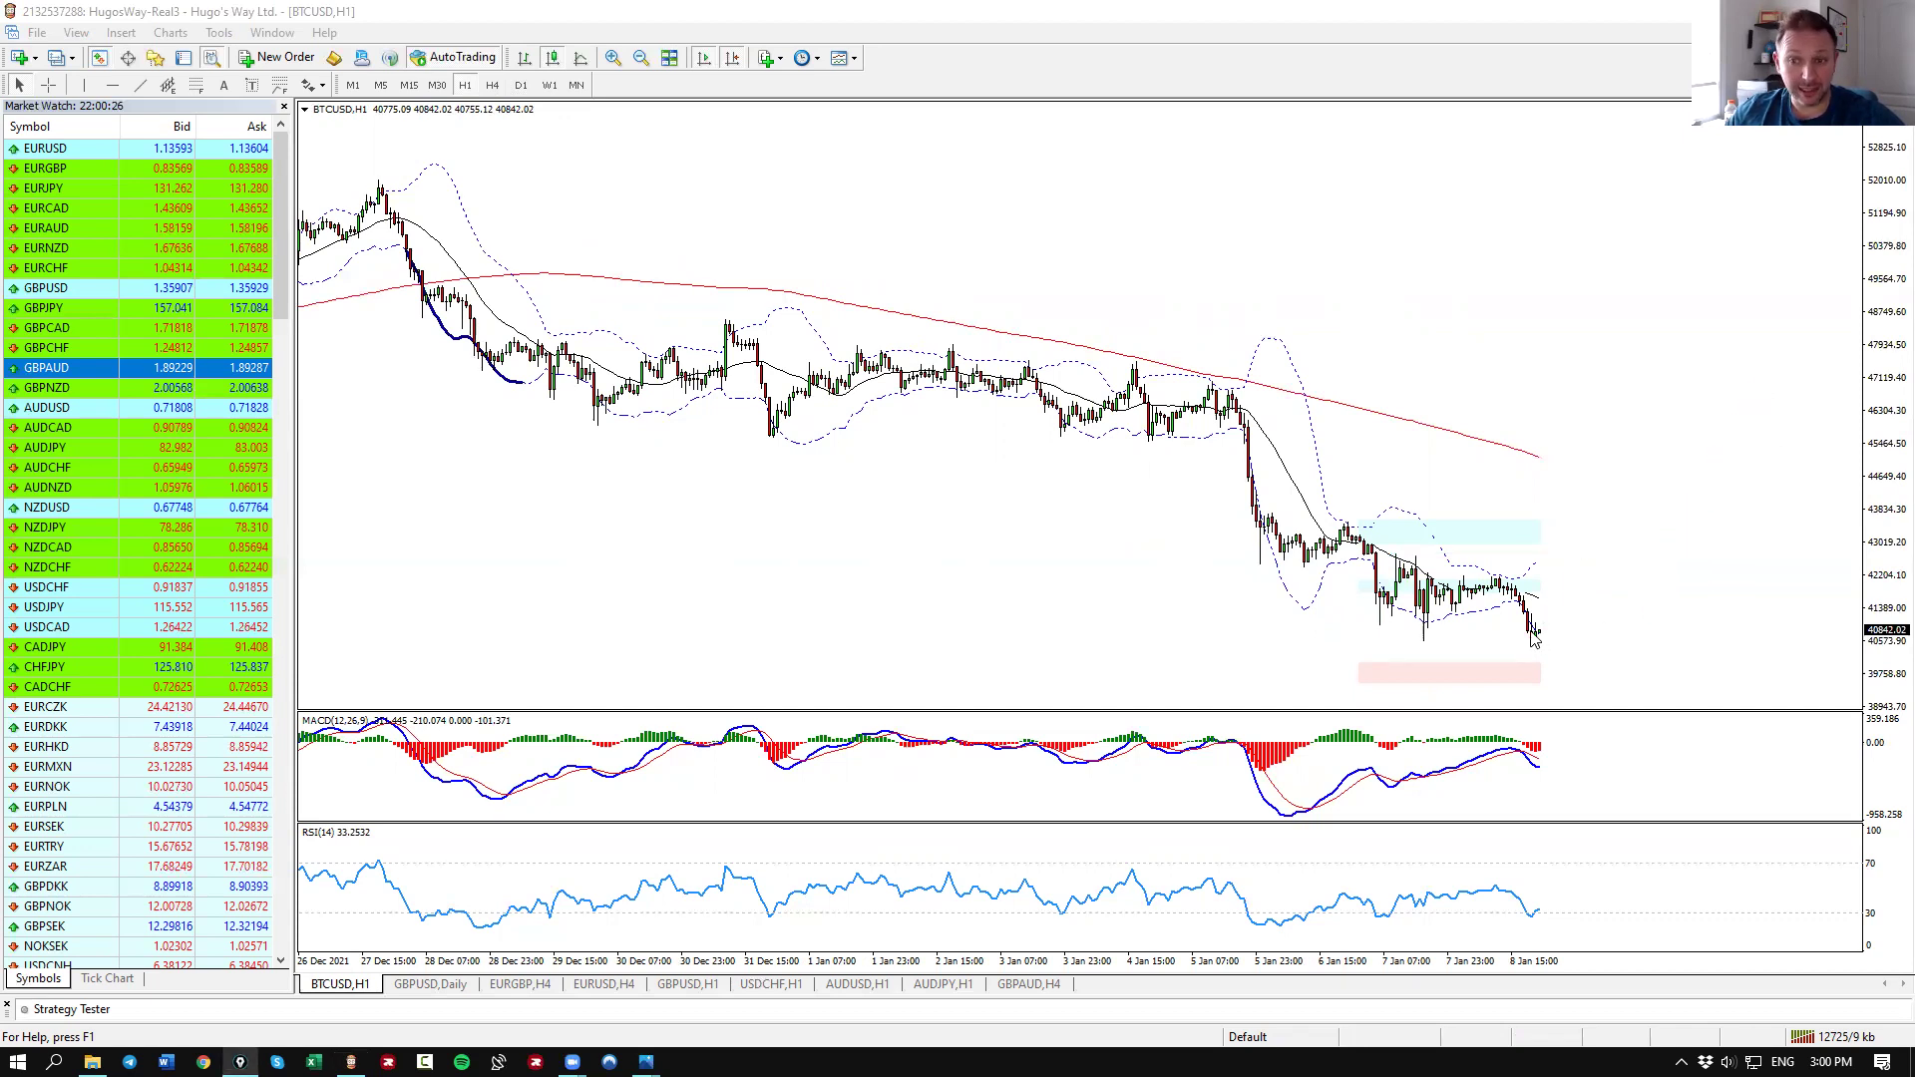
# Draw a stroke along the last candles, a line below the latest lows, an up arrow, and a rising MACD line.
pyautogui.moveTo(1528, 607)
pyautogui.mouseDown()
pyautogui.moveTo(1548, 651)
pyautogui.moveTo(1599, 620)
pyautogui.moveTo(1665, 704)
pyautogui.moveTo(1705, 492)
pyautogui.mouseUp()
pyautogui.moveTo(1549, 664); pyautogui.dragTo(1747, 660)
pyautogui.moveTo(1606, 601); pyautogui.dragTo(1669, 573)
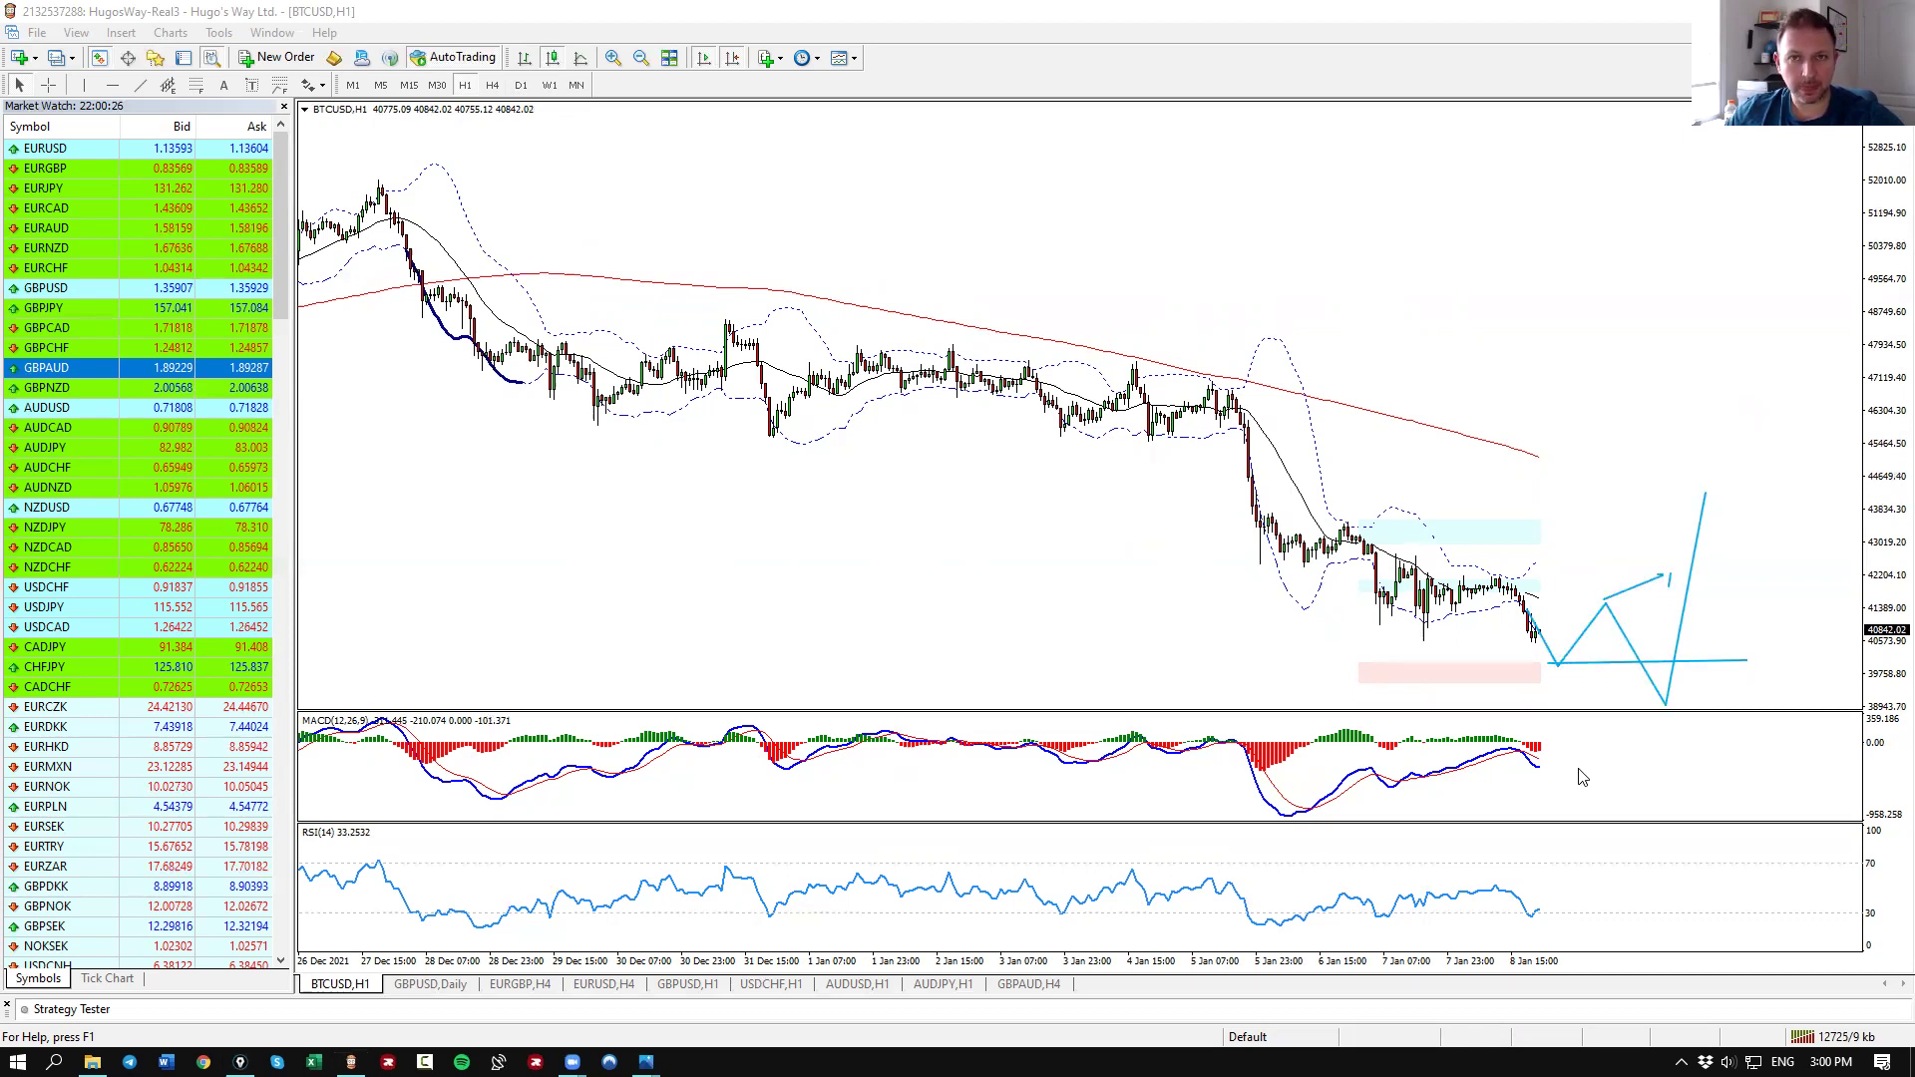
pyautogui.moveTo(1531, 768)
pyautogui.mouseDown()
pyautogui.moveTo(1646, 729)
pyautogui.moveTo(1698, 755)
pyautogui.mouseUp()
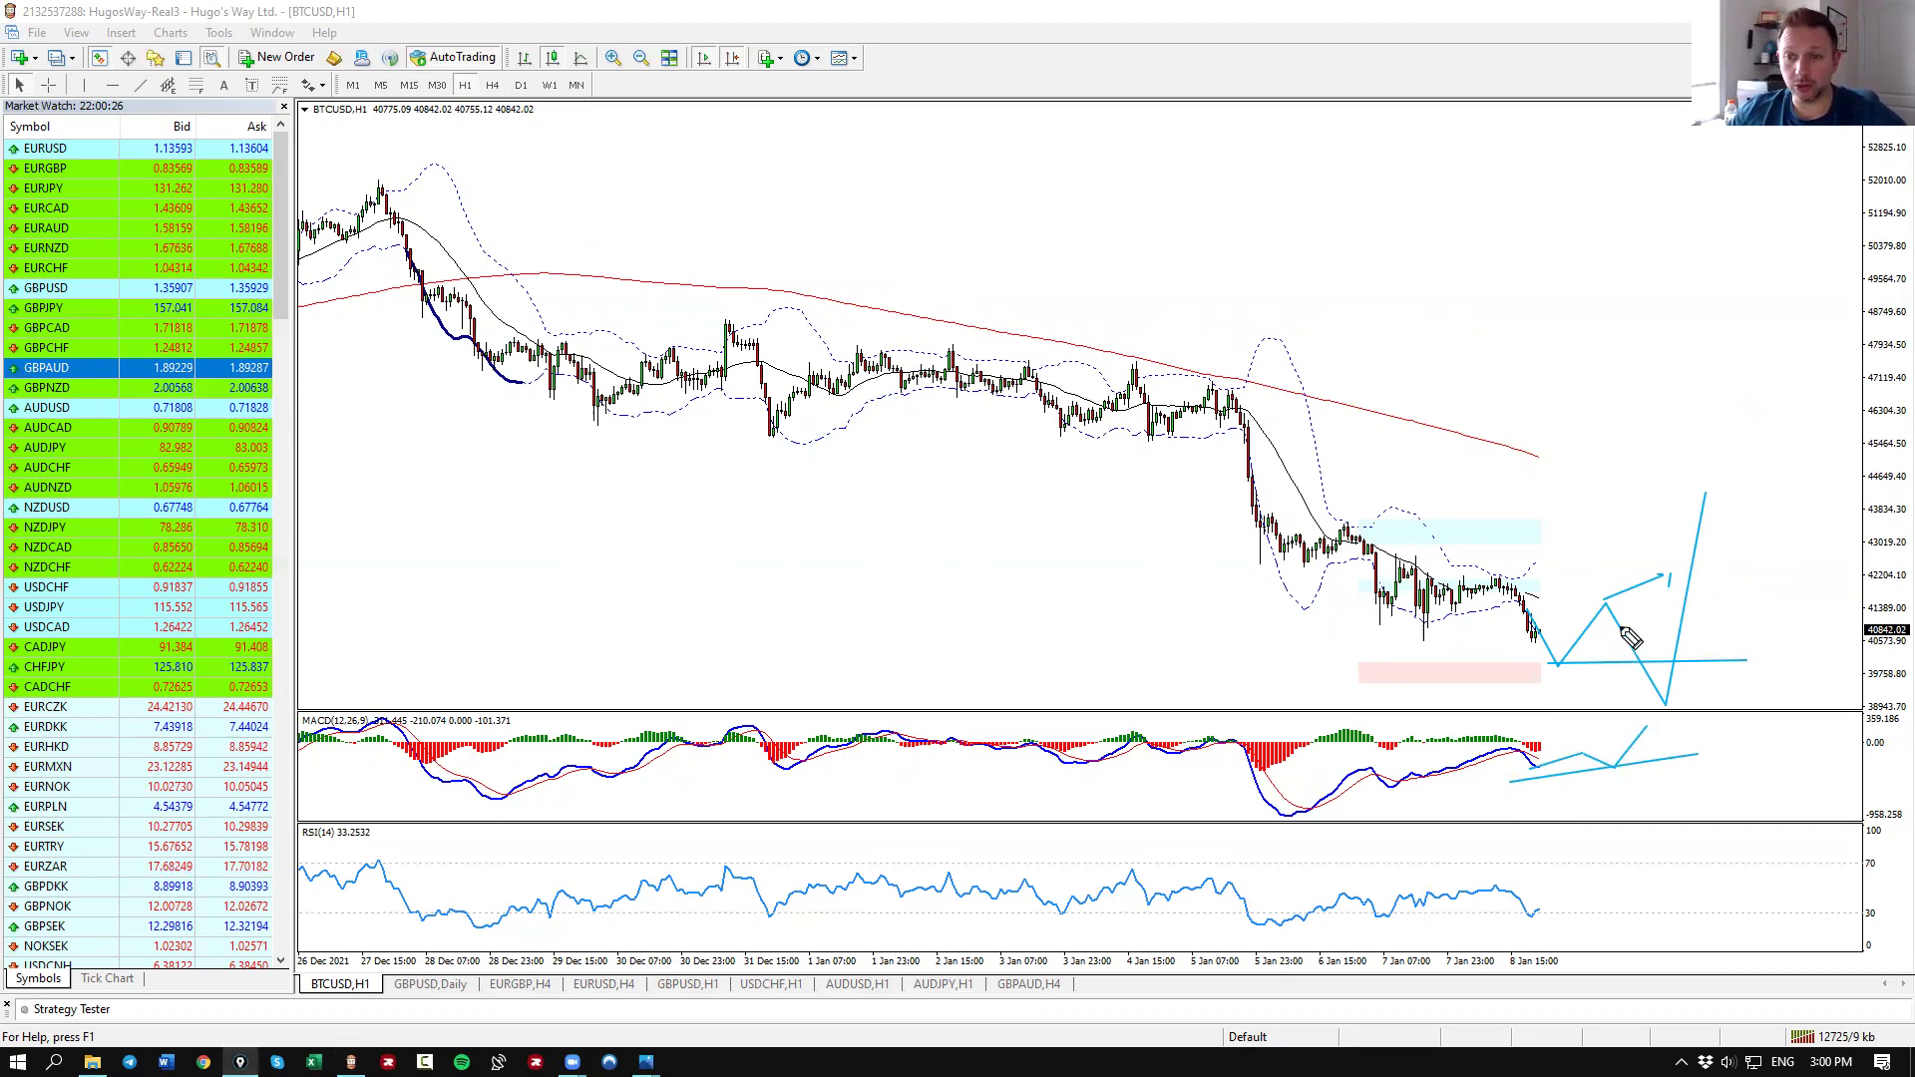
# Circle the earlier and latest lows and the V bottom, and project a long rally arrow.
pyautogui.moveTo(1426, 613)
pyautogui.mouseDown()
pyautogui.moveTo(1409, 637)
pyautogui.moveTo(1437, 613)
pyautogui.mouseUp()
pyautogui.moveTo(1541, 661)
pyautogui.mouseDown()
pyautogui.moveTo(1536, 688)
pyautogui.moveTo(1571, 666)
pyautogui.mouseUp()
pyautogui.moveTo(1646, 706)
pyautogui.mouseDown()
pyautogui.moveTo(1667, 702)
pyautogui.moveTo(1651, 704)
pyautogui.mouseUp()
pyautogui.moveTo(1586, 597)
pyautogui.mouseDown()
pyautogui.moveTo(1621, 564)
pyautogui.moveTo(1663, 577)
pyautogui.mouseUp()
pyautogui.moveTo(1708, 504)
pyautogui.mouseDown()
pyautogui.moveTo(1758, 634)
pyautogui.moveTo(1813, 355)
pyautogui.mouseUp()
pyautogui.moveTo(1785, 379)
pyautogui.mouseDown()
pyautogui.moveTo(1813, 355)
pyautogui.moveTo(1831, 379)
pyautogui.mouseUp()
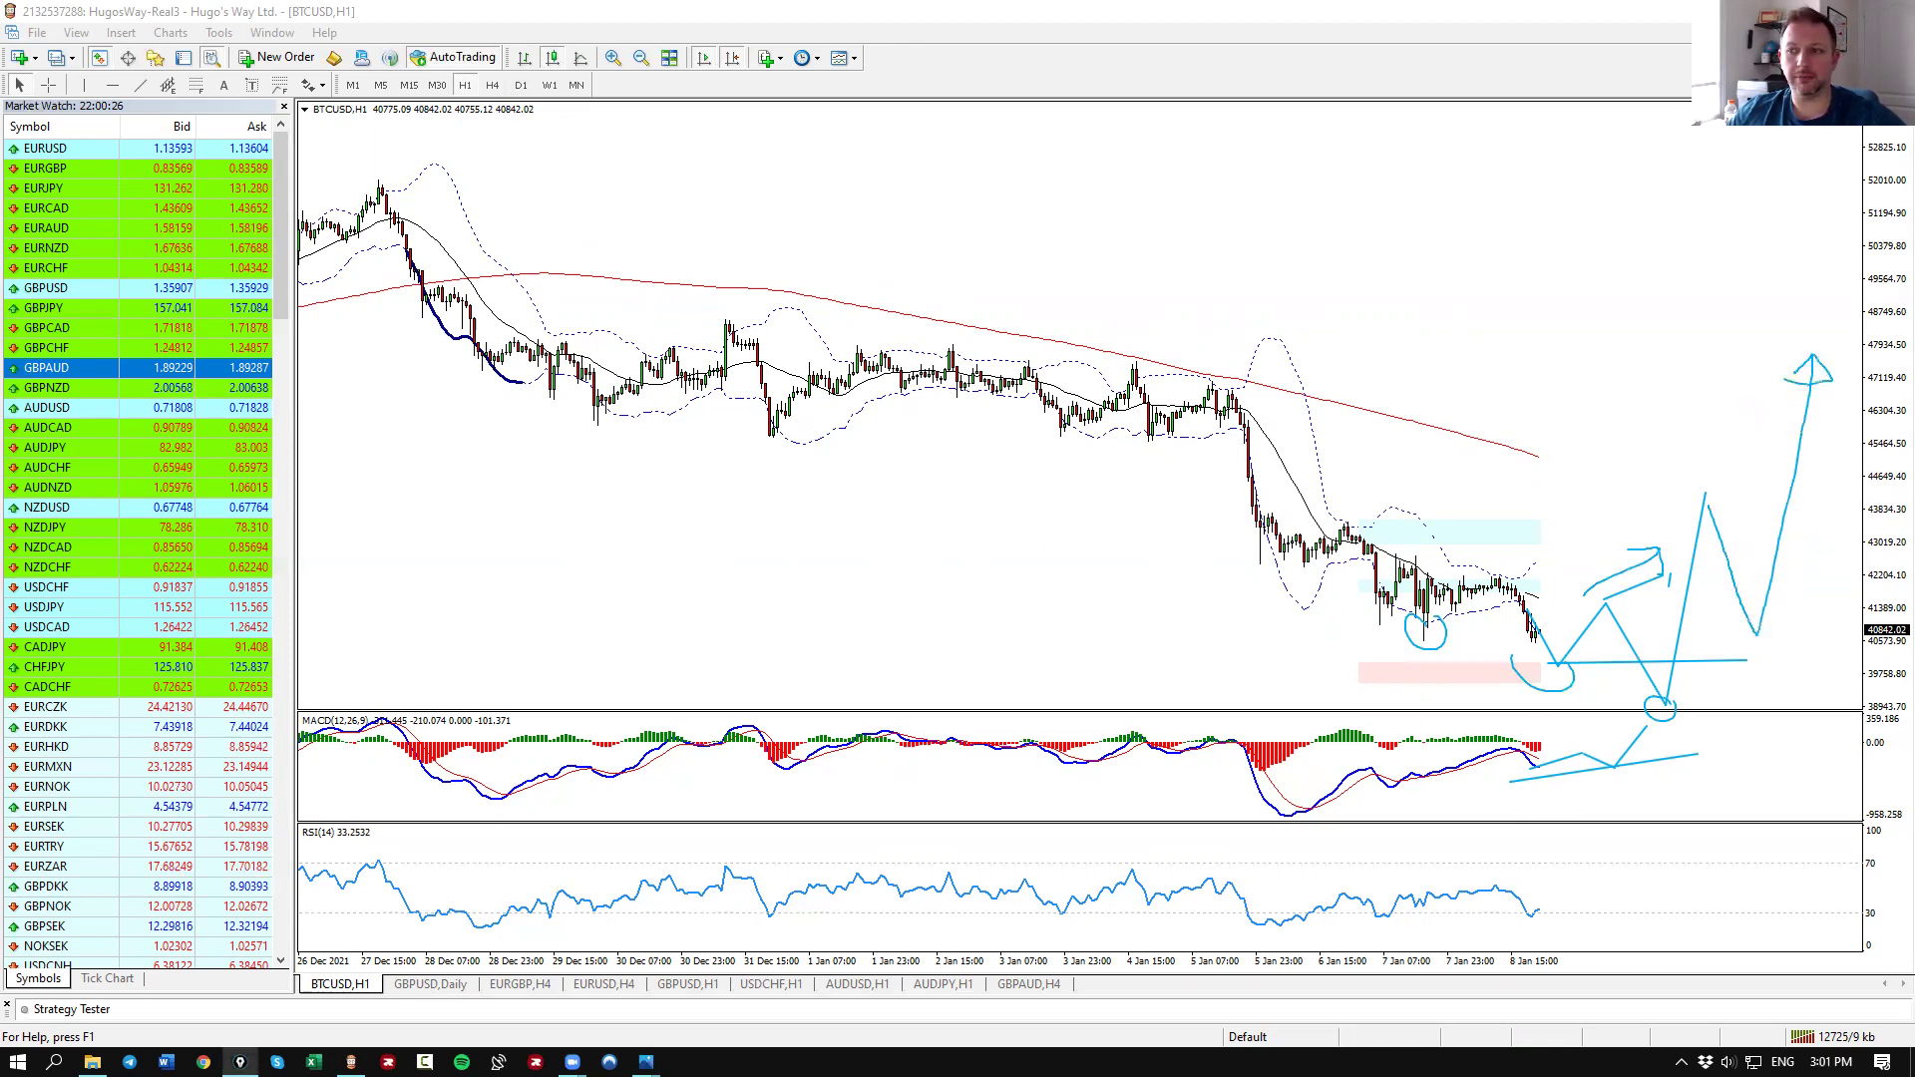
# Erase all pen annotations from the BTCUSD 1-hour chart with Escape.
pyautogui.press('Escape')
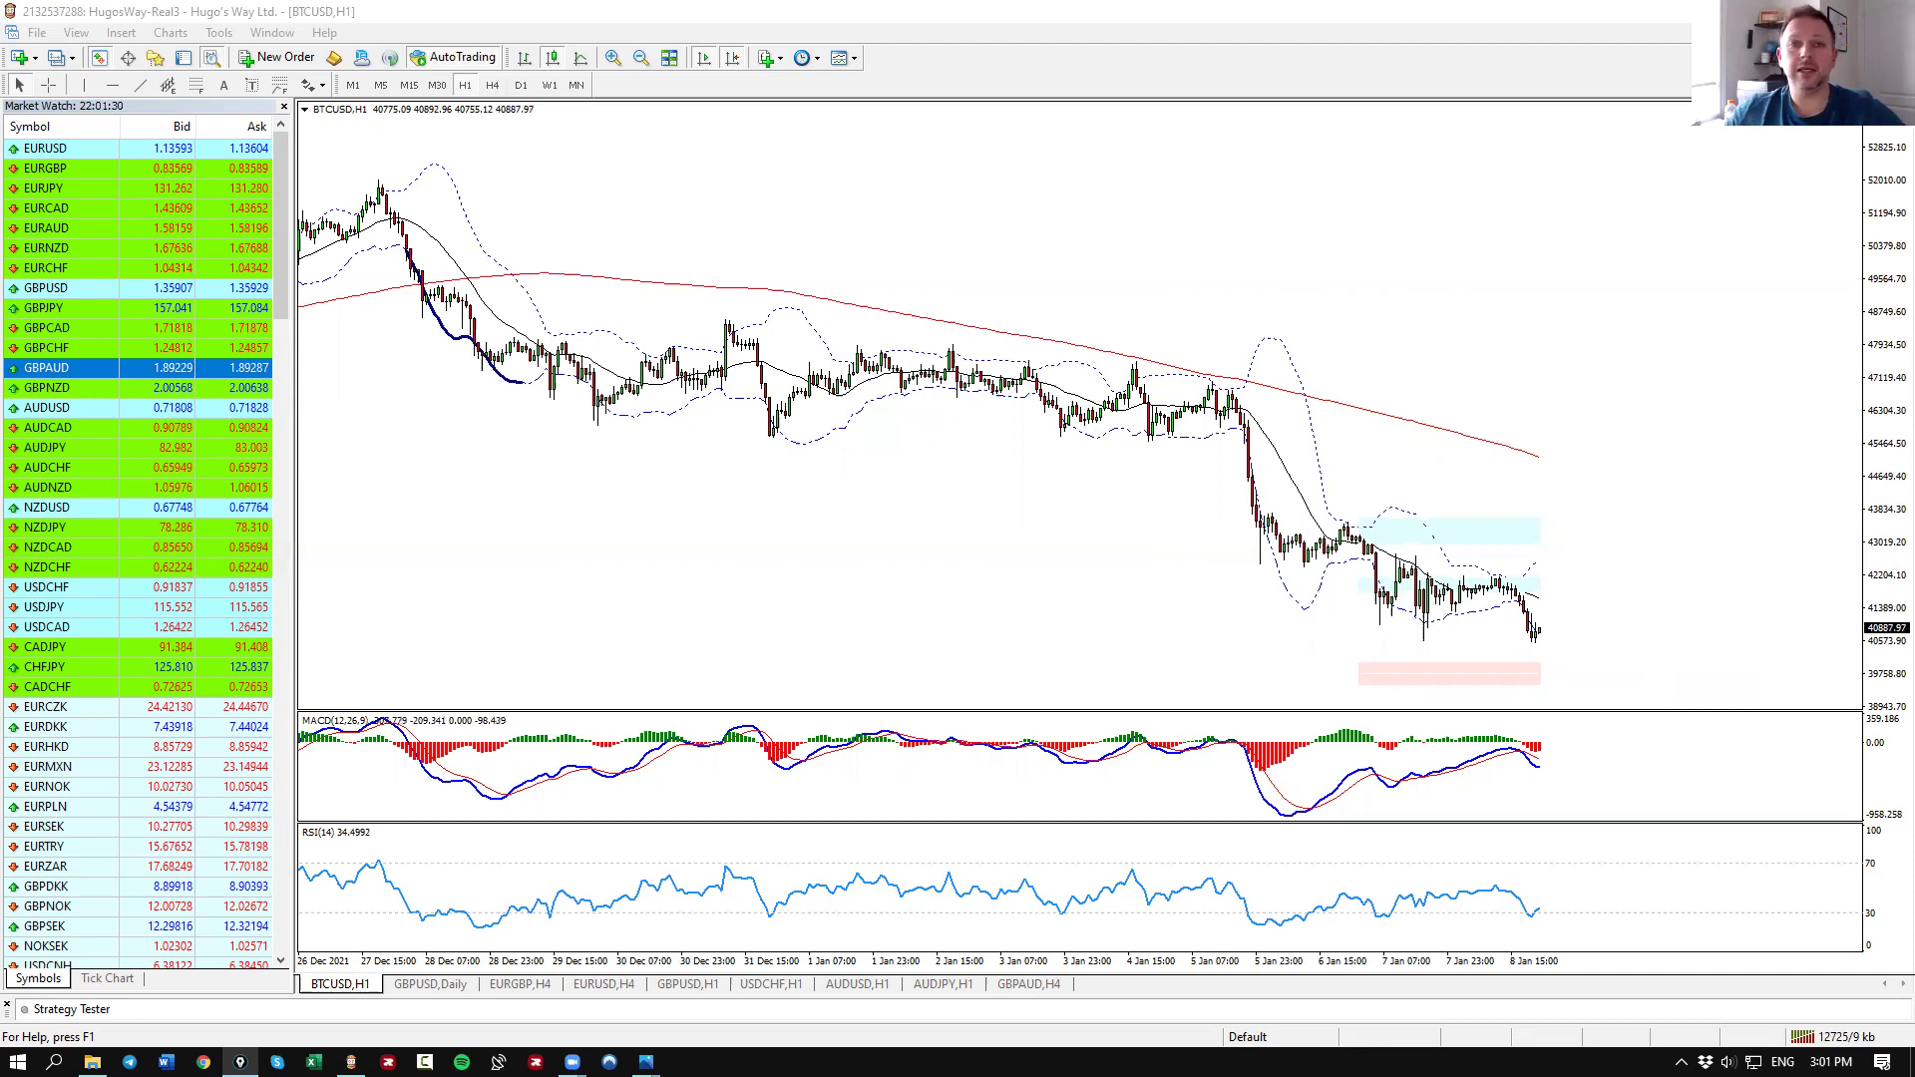
# Show BTCUSD weekly, sketch the double top and 2021-low support line, then clear the sketches.
pyautogui.click(550, 85)
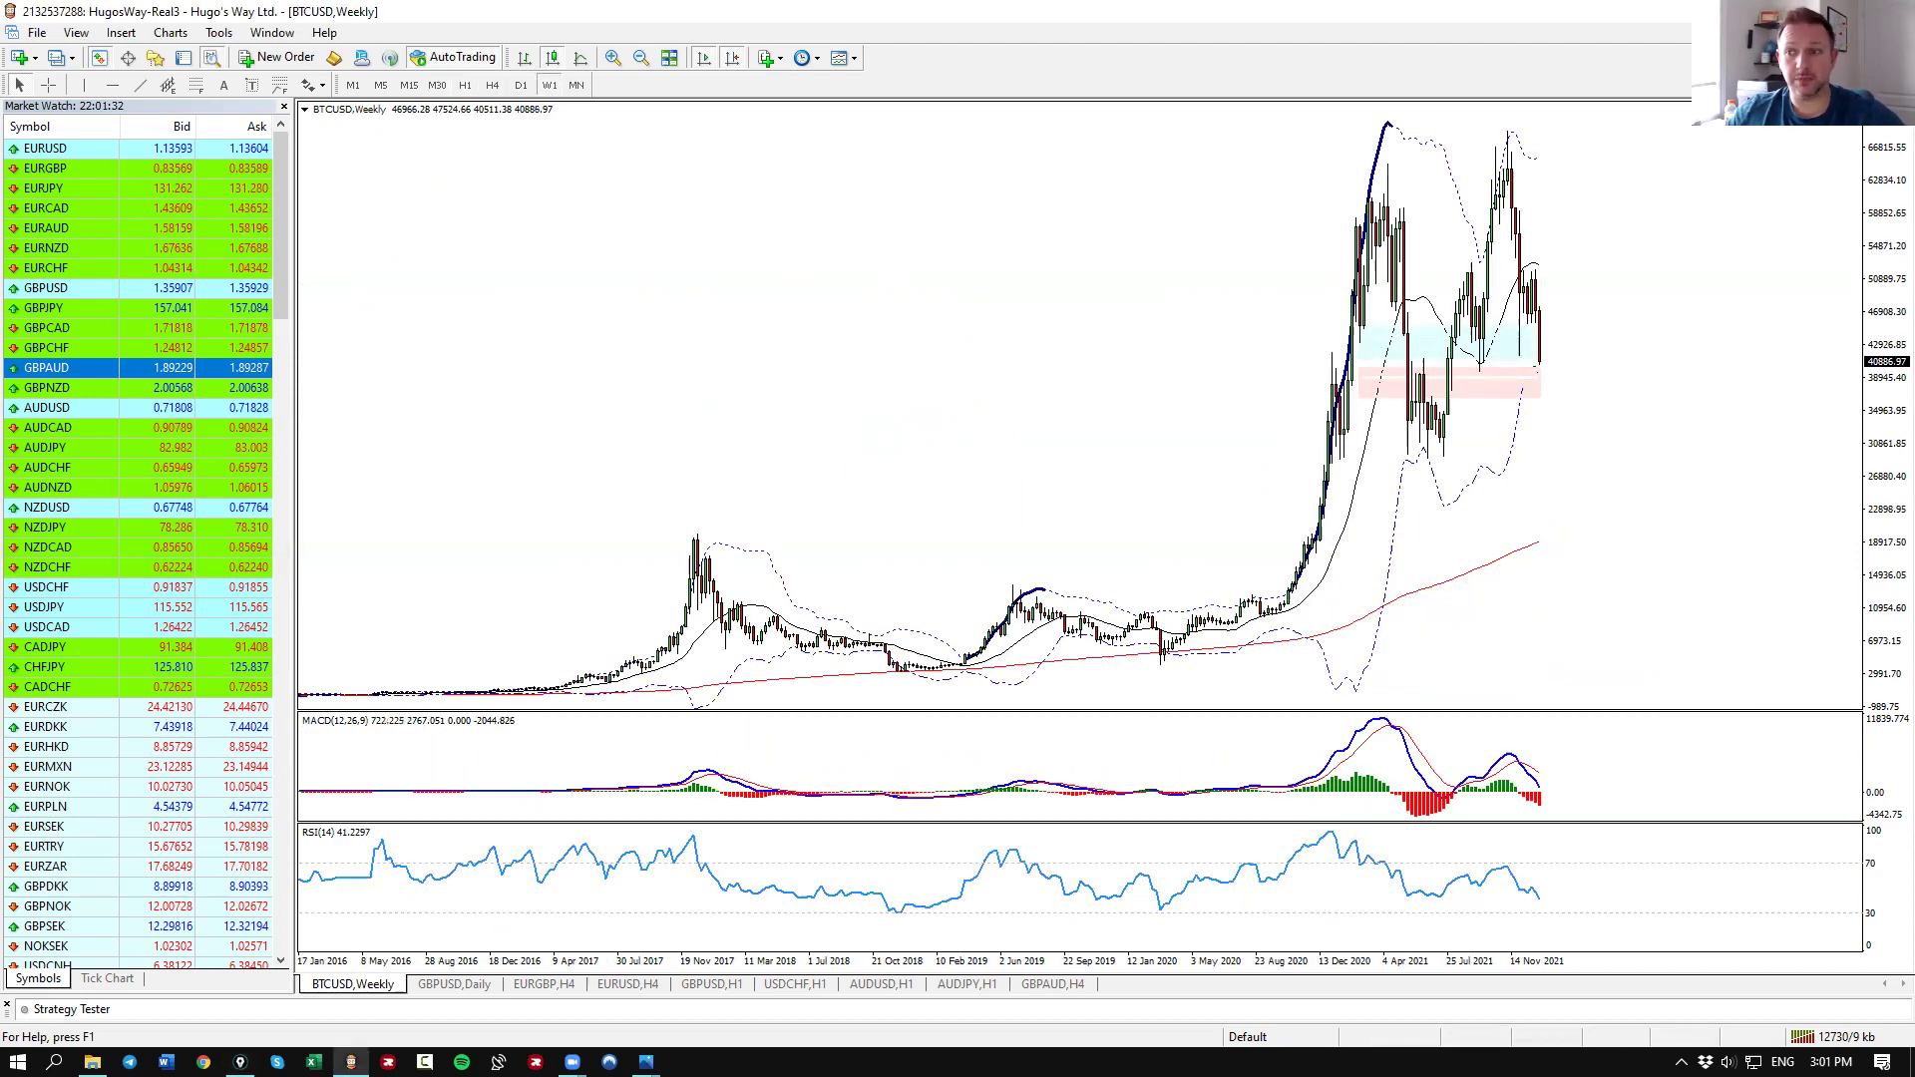
pyautogui.moveTo(1537, 150)
pyautogui.mouseDown()
pyautogui.moveTo(1512, 165)
pyautogui.moveTo(1573, 344)
pyautogui.mouseUp()
pyautogui.moveTo(1541, 317); pyautogui.dragTo(1603, 356)
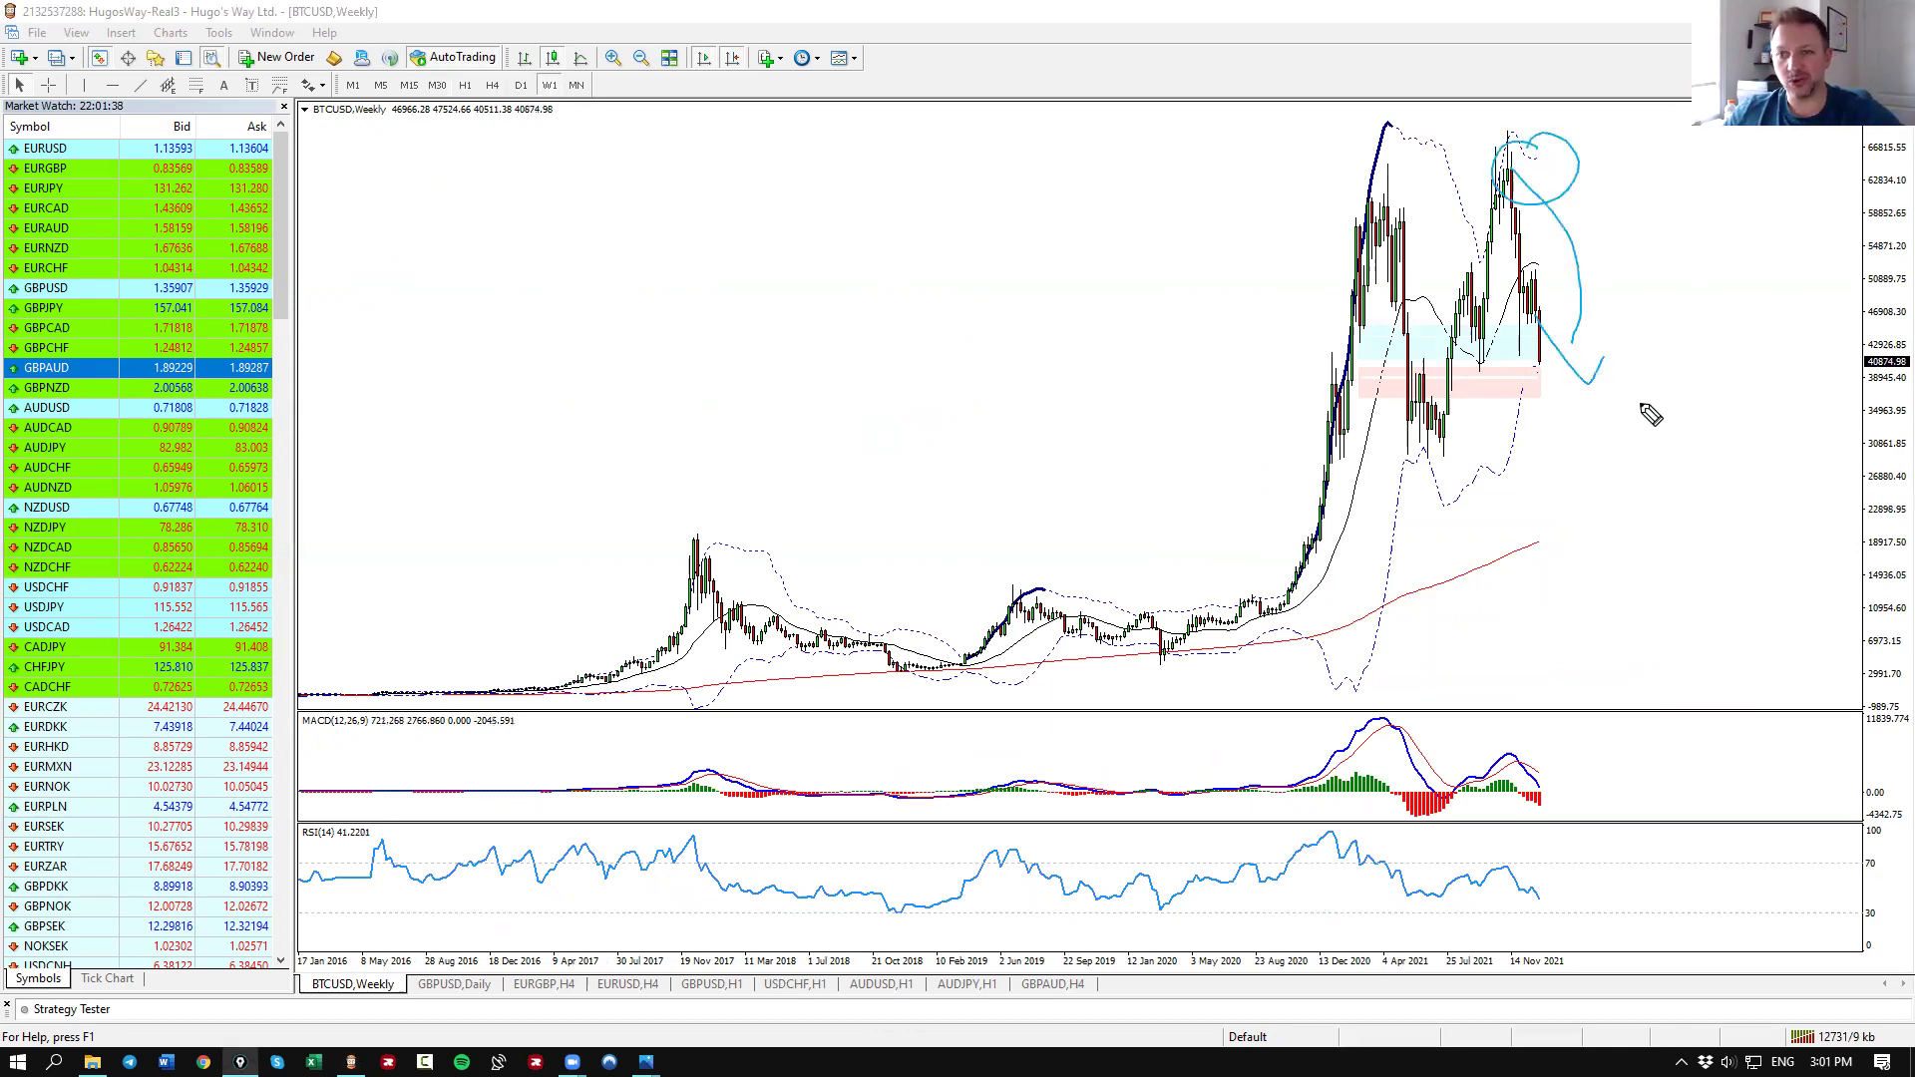
pyautogui.moveTo(1483, 452)
pyautogui.mouseDown()
pyautogui.moveTo(1335, 461)
pyautogui.moveTo(1838, 451)
pyautogui.mouseUp()
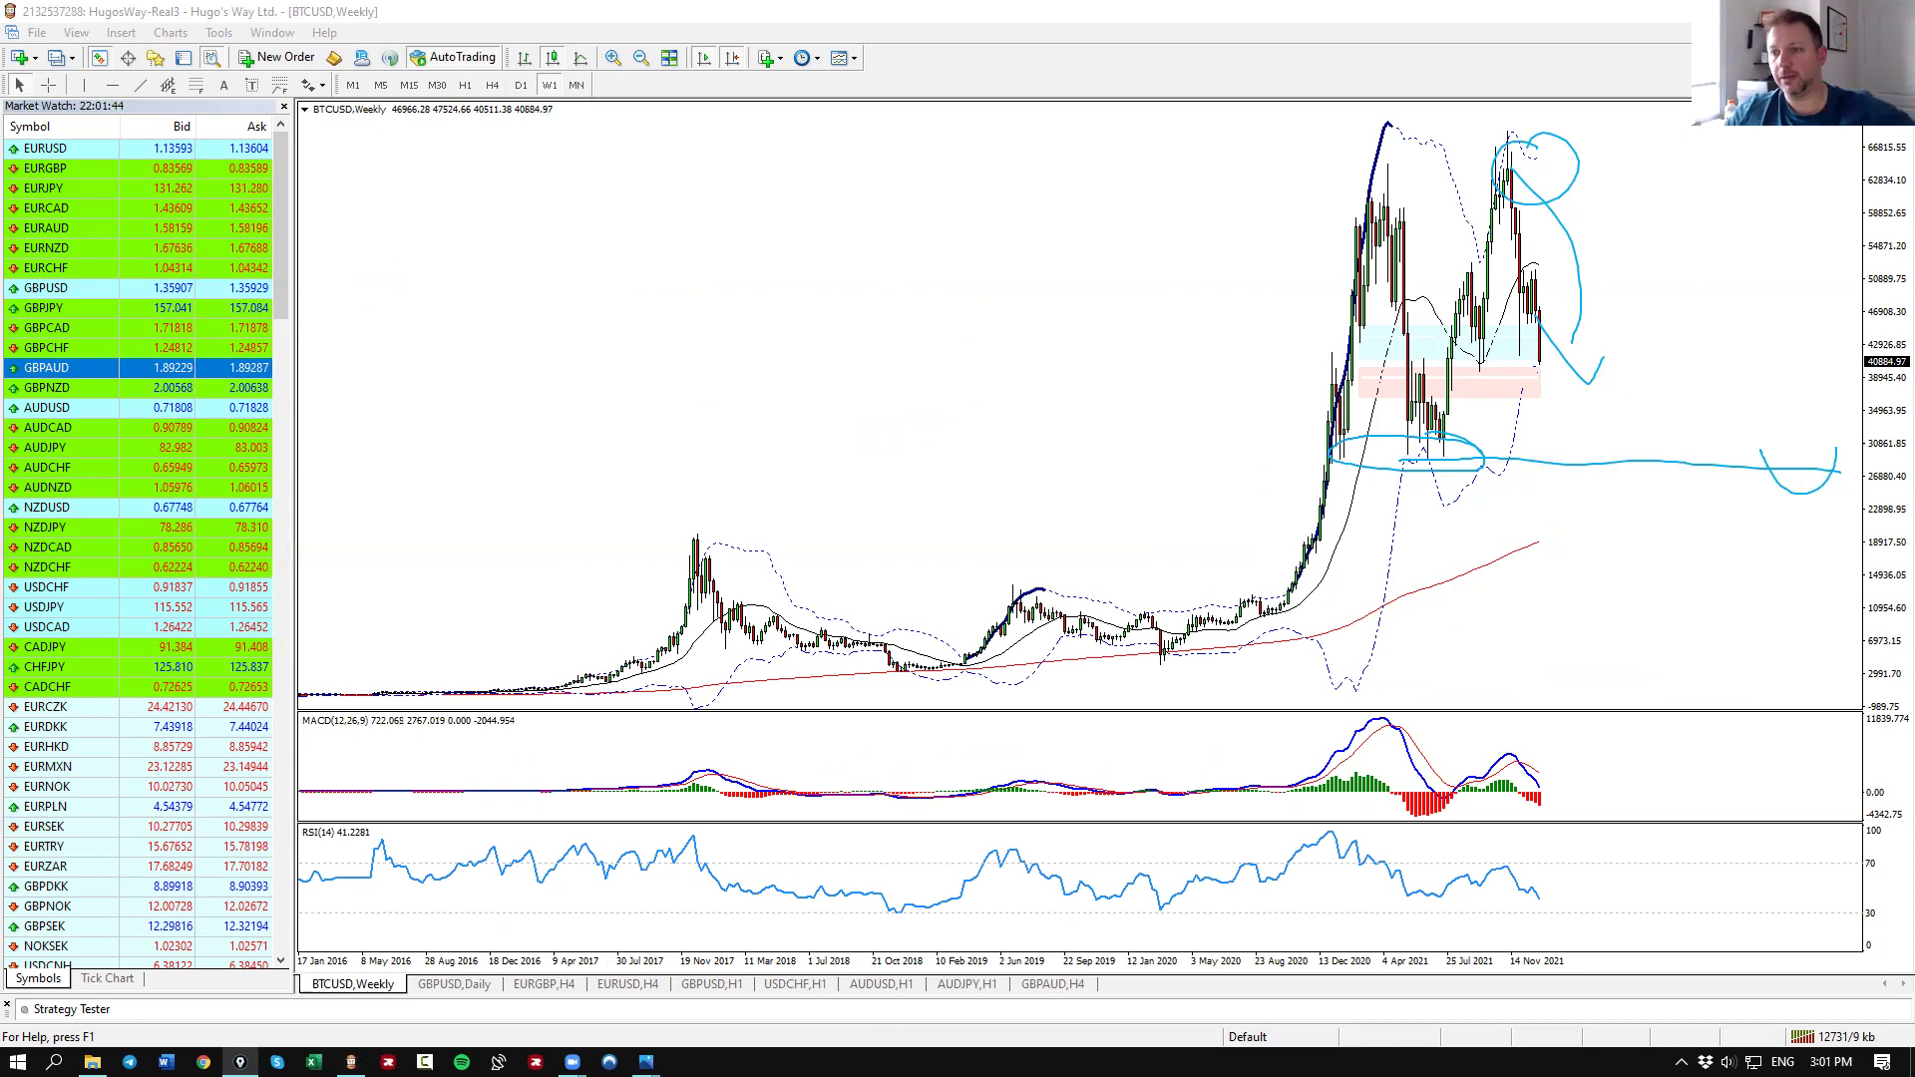
pyautogui.press('Escape')
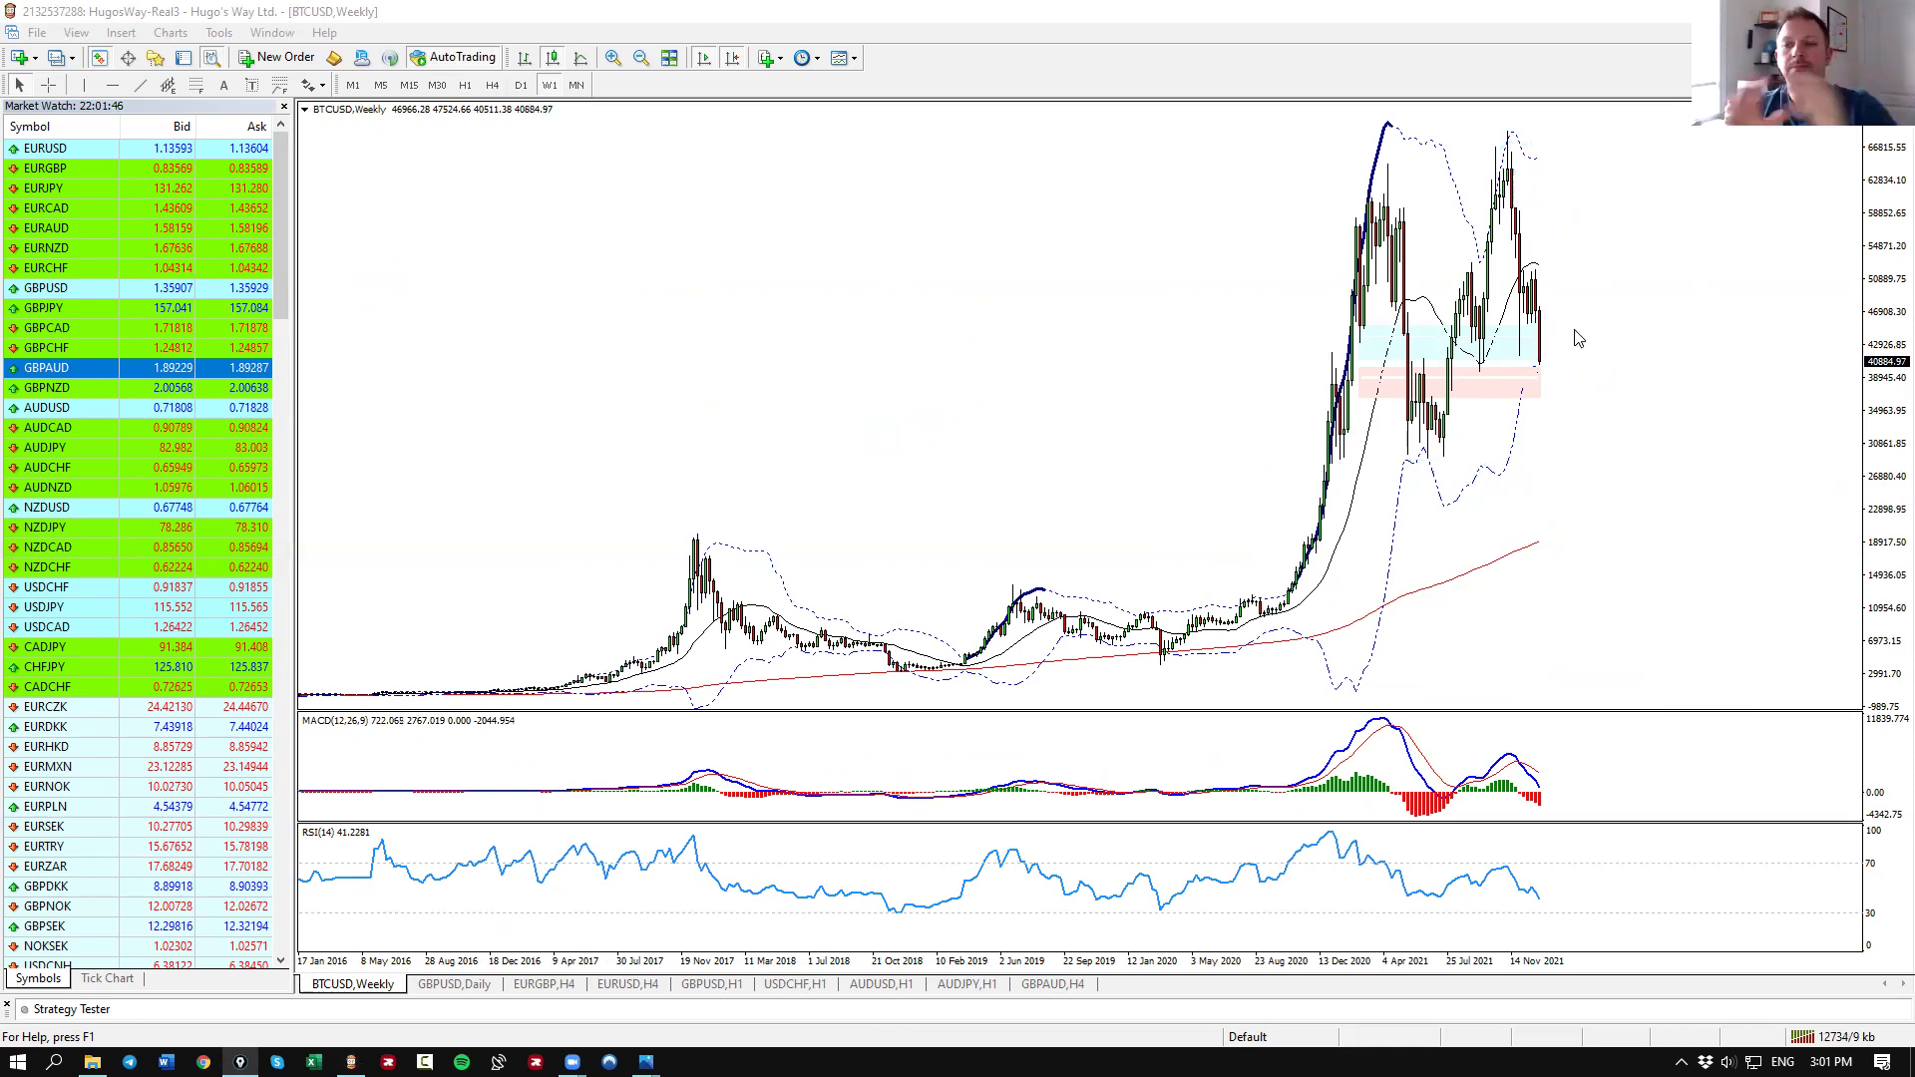